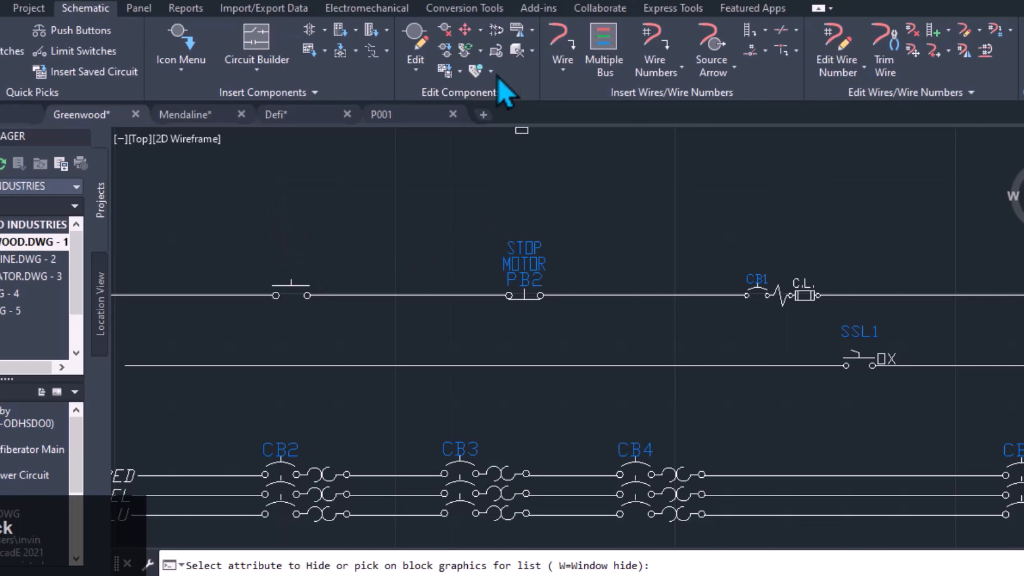
Unhide the DESC1, DESC2 and TAG1 attributes of the first push button on the top rung
click(490, 70)
click(508, 238)
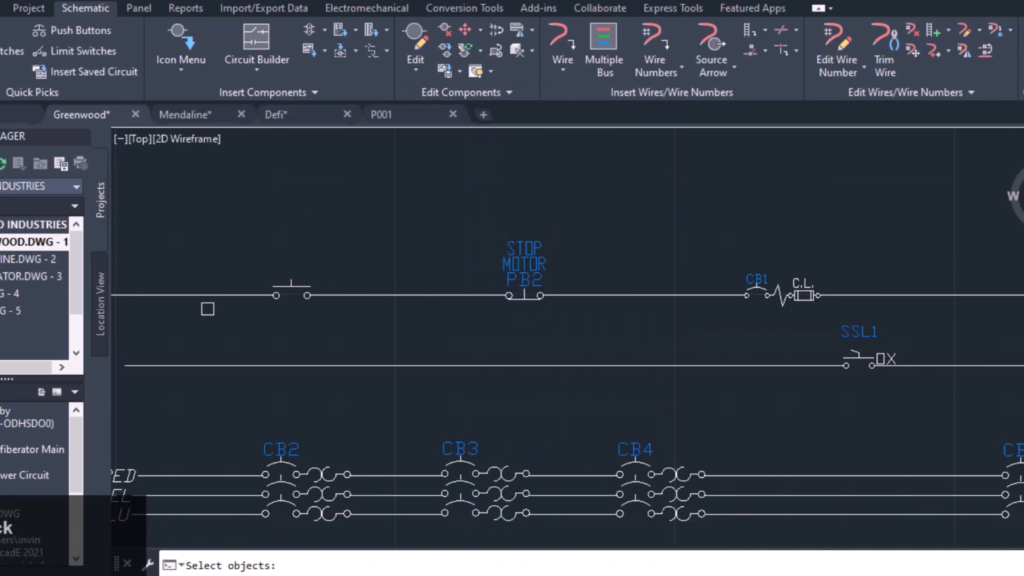
click(294, 287)
key(Return)
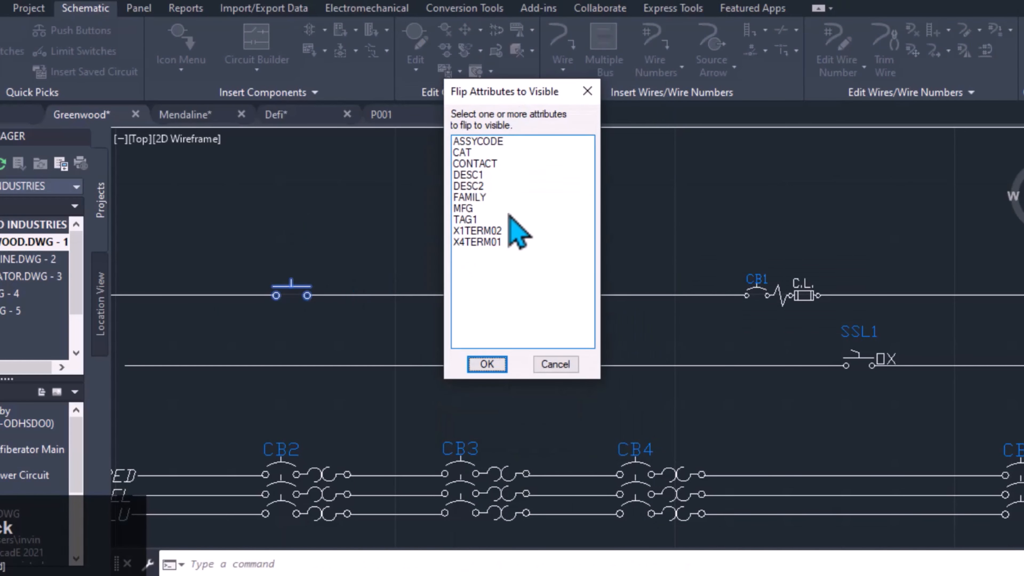
click(490, 219)
click(472, 186)
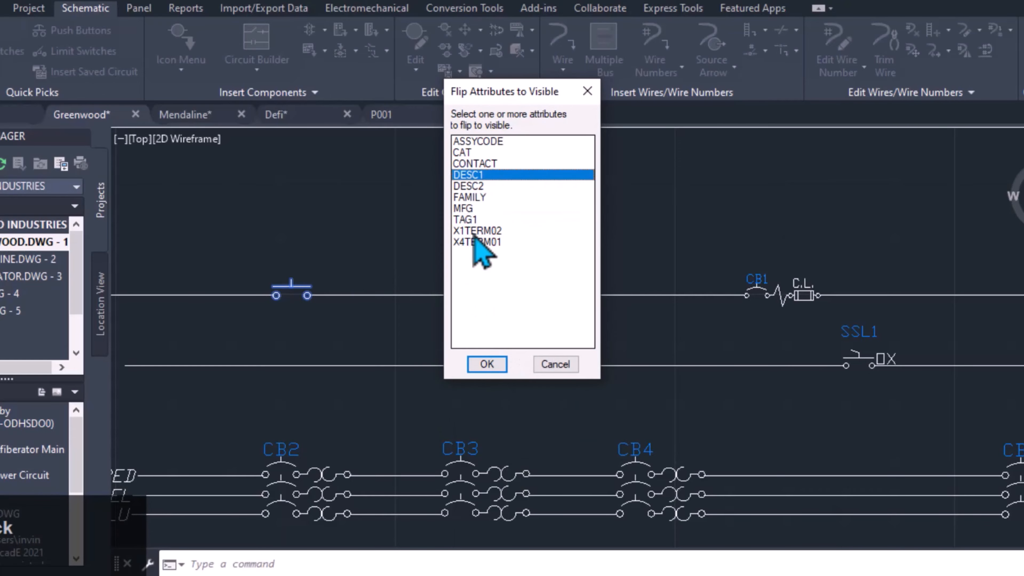
click(469, 175)
click(487, 365)
Hide the DESC1 and DESC2 attributes of push button PB2, leaving its tag shown
click(491, 72)
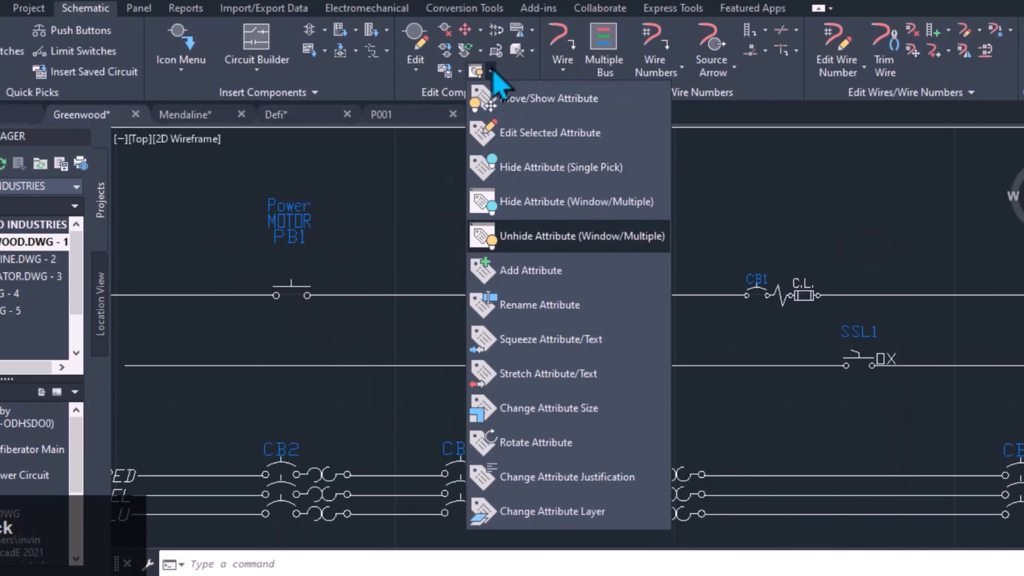
click(556, 210)
click(527, 283)
key(Return)
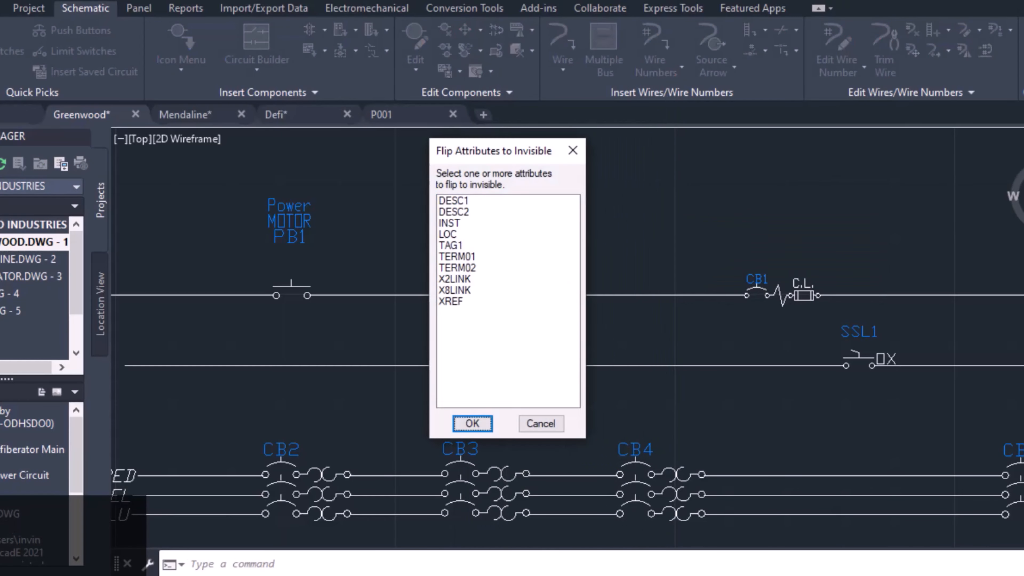
click(455, 211)
click(451, 246)
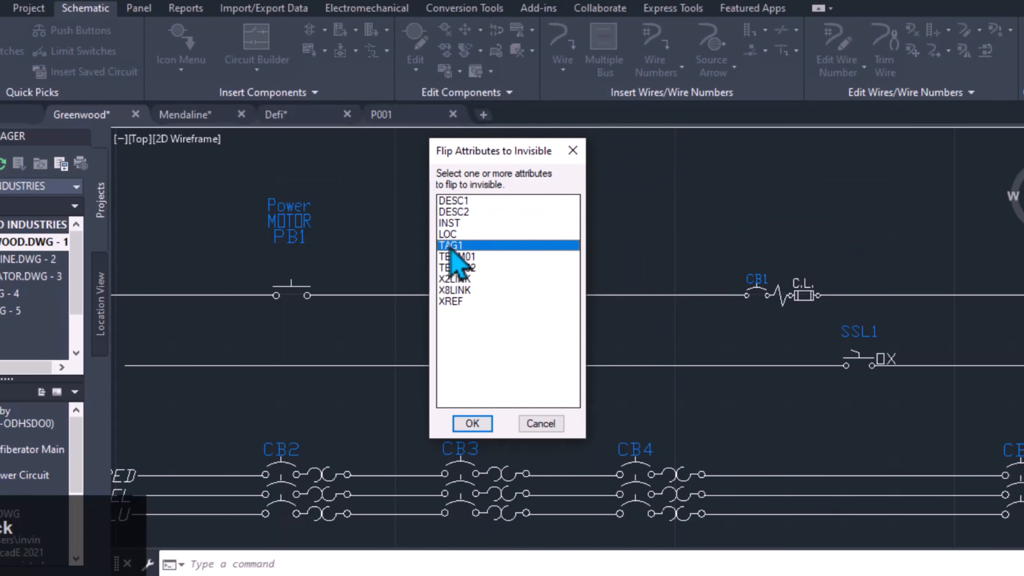
click(454, 201)
ctrl+click(457, 211)
click(472, 423)
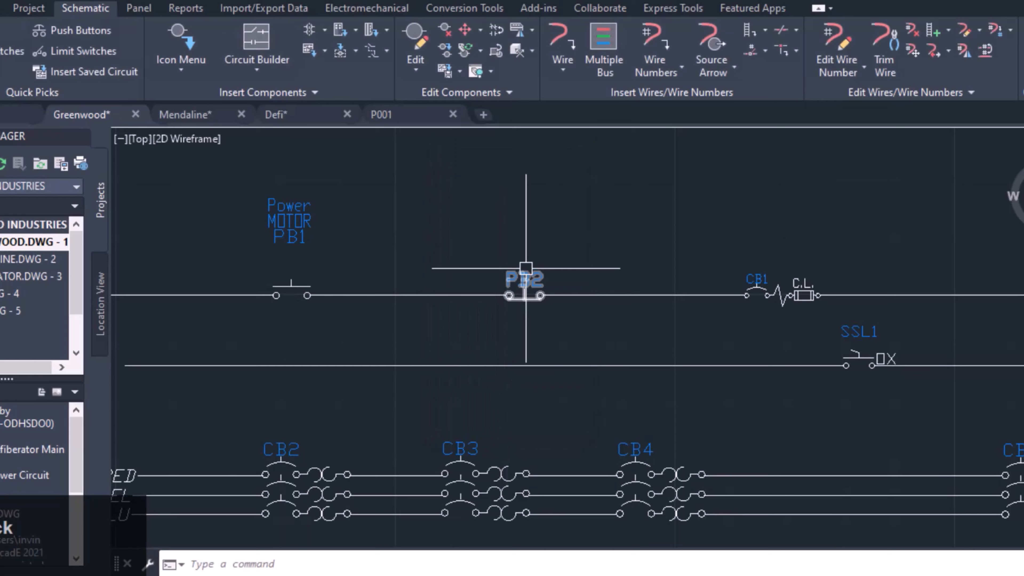
click(490, 71)
click(514, 305)
click(524, 279)
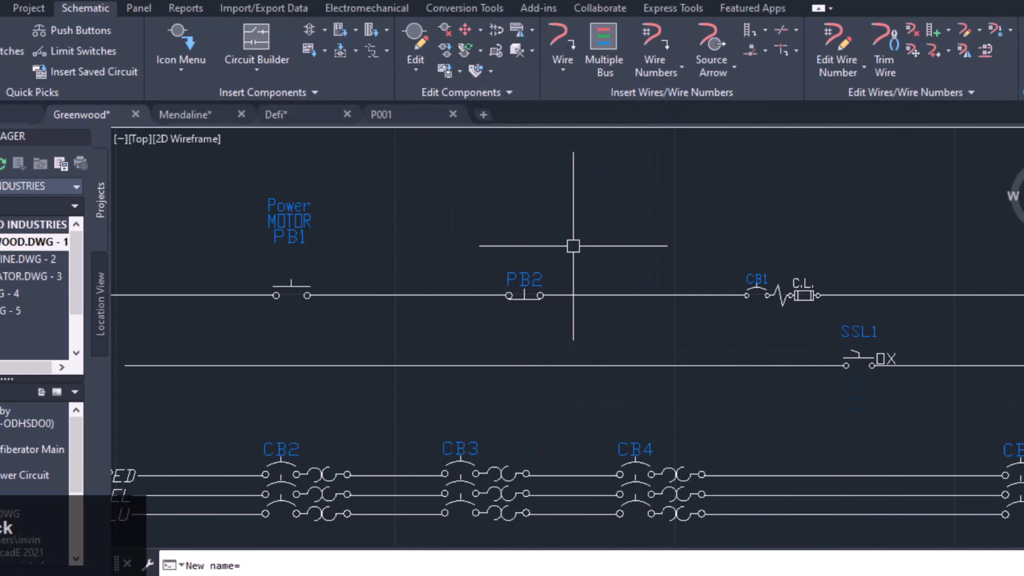
Run Change Attribute Size, take the size from the PB2 tag and apply it to that single tag
click(553, 345)
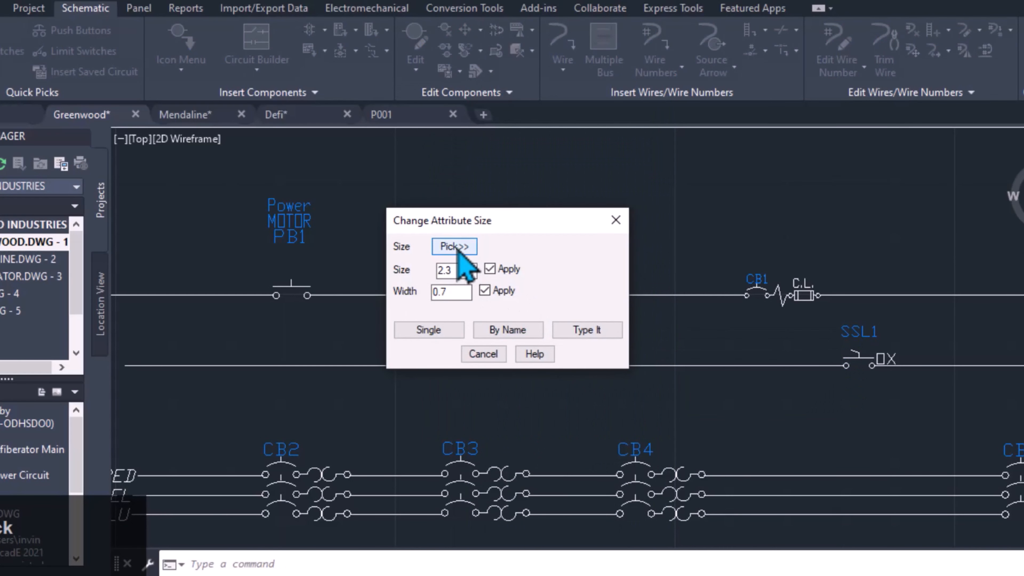
click(457, 250)
click(524, 280)
drag(457, 273, 446, 274)
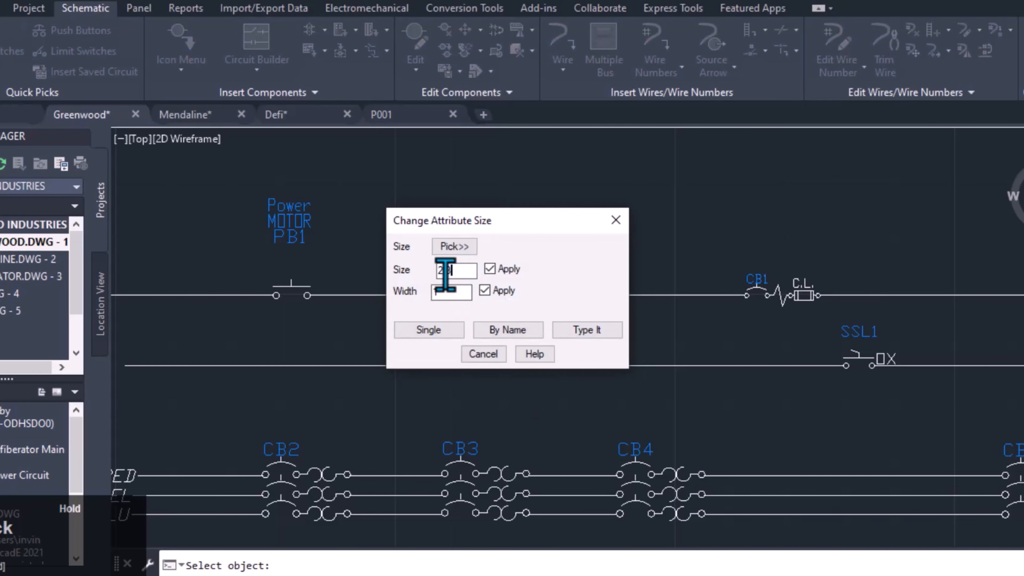
click(445, 335)
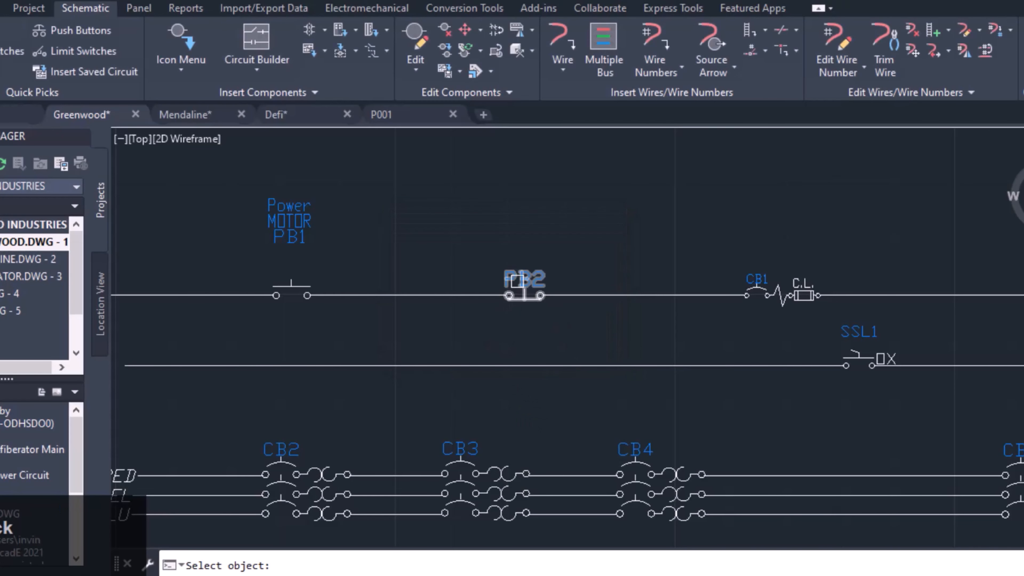
click(524, 279)
click(491, 71)
Insert a wire from the right terminal of PB2, angled downward and ending above the second rung
right_click(530, 285)
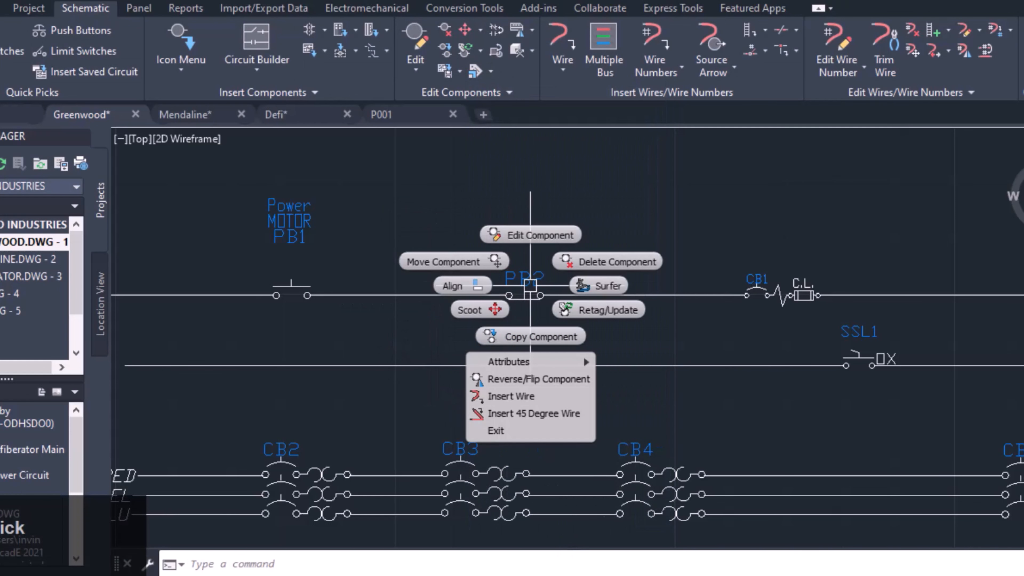
mouse_move(538, 362)
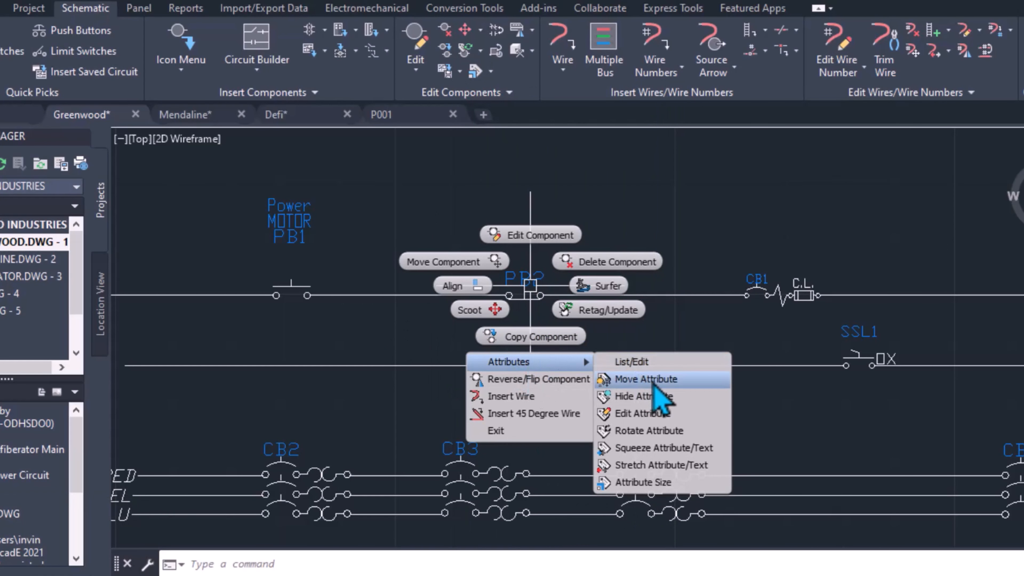
click(510, 396)
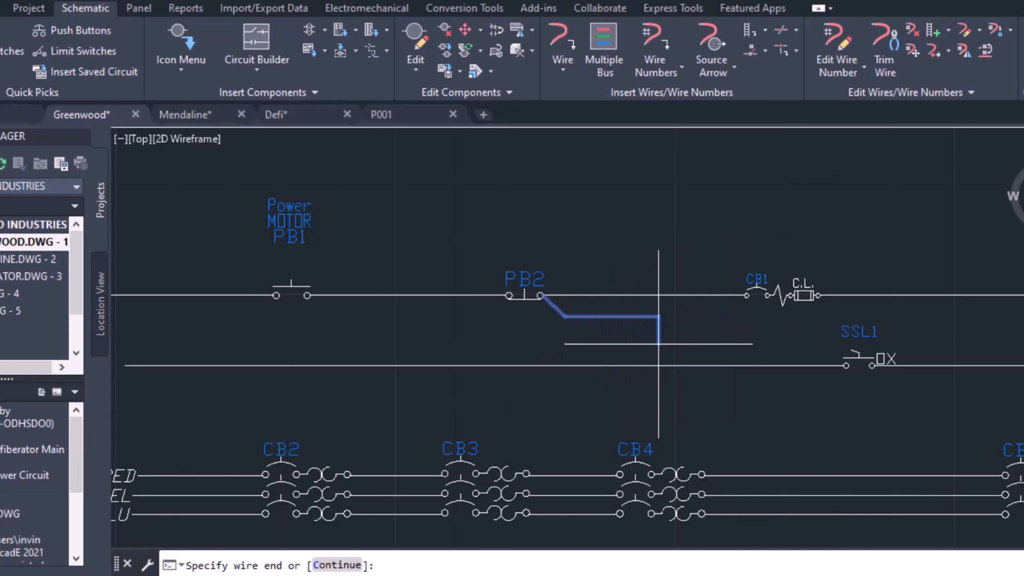
click(712, 346)
key(Escape)
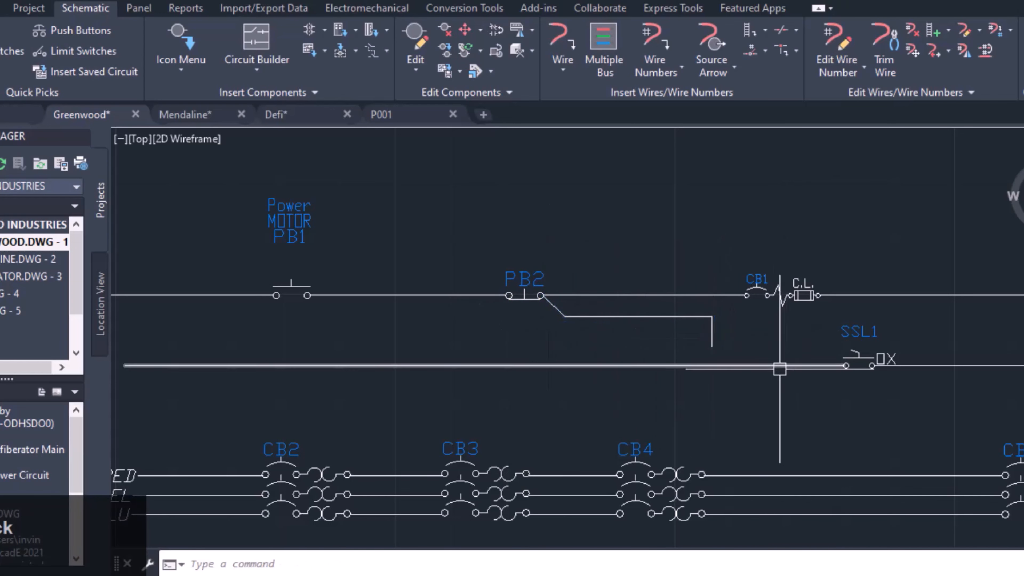
Insert a 45-degree wire from the left terminal of PB2, running up and across toward the PB1 tag
scroll(520, 295, up, 8)
scroll(422, 286, down, 8)
right_click(413, 287)
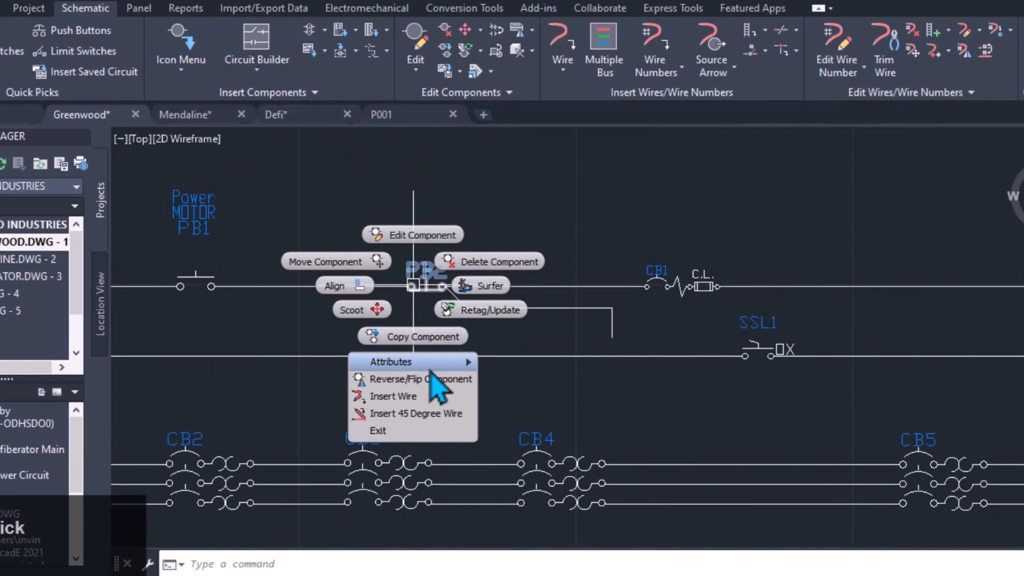
click(443, 414)
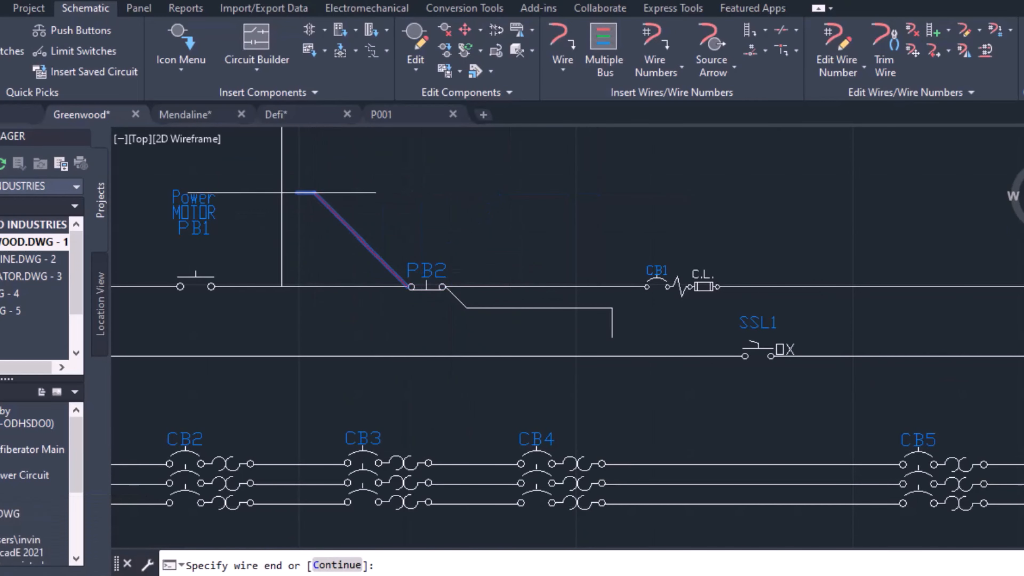
click(240, 237)
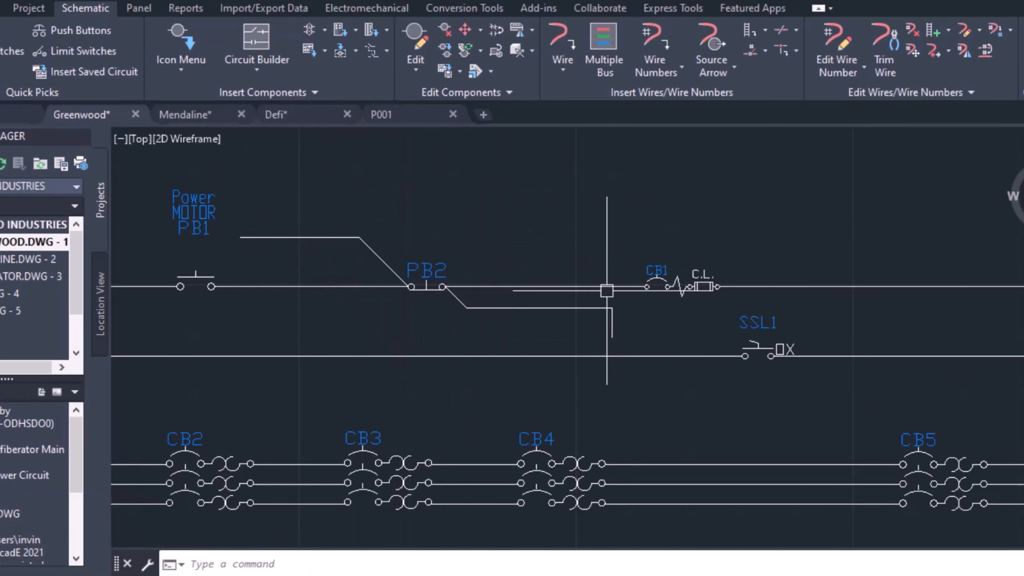
Draw a wire from the right terminal of PB1, angled down and ending between the top two rungs
click(562, 45)
click(211, 287)
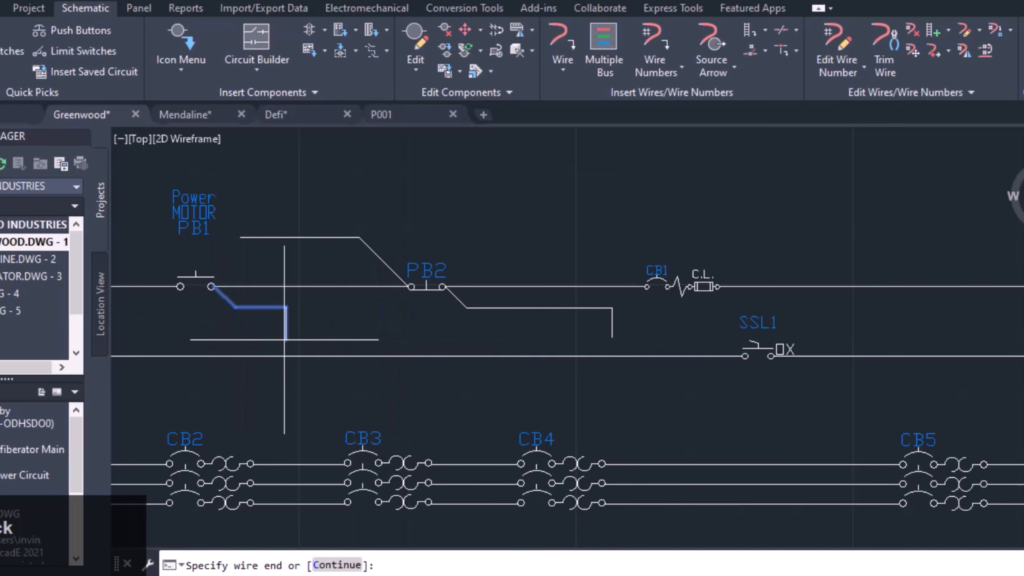
click(379, 331)
click(562, 44)
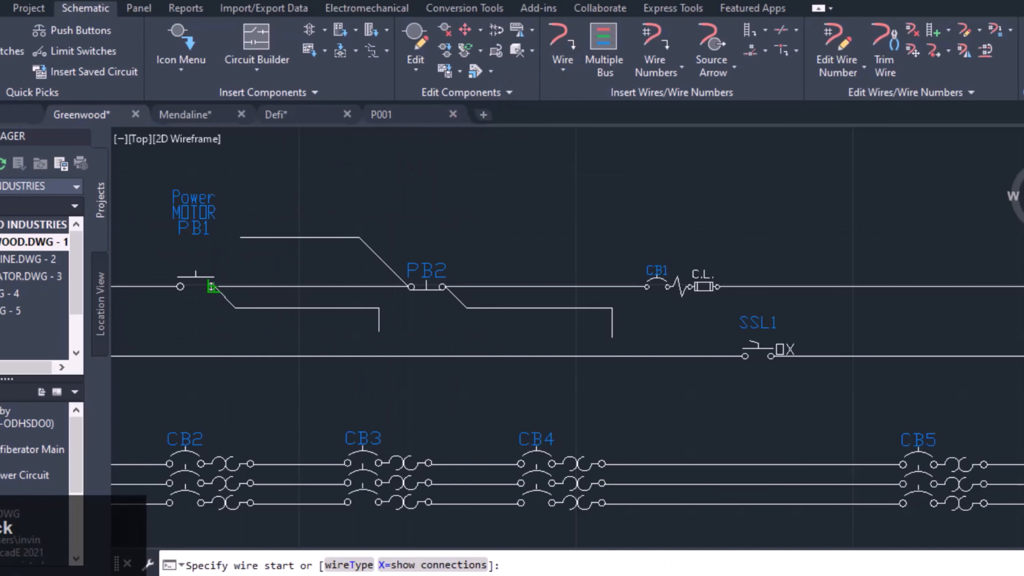
click(211, 287)
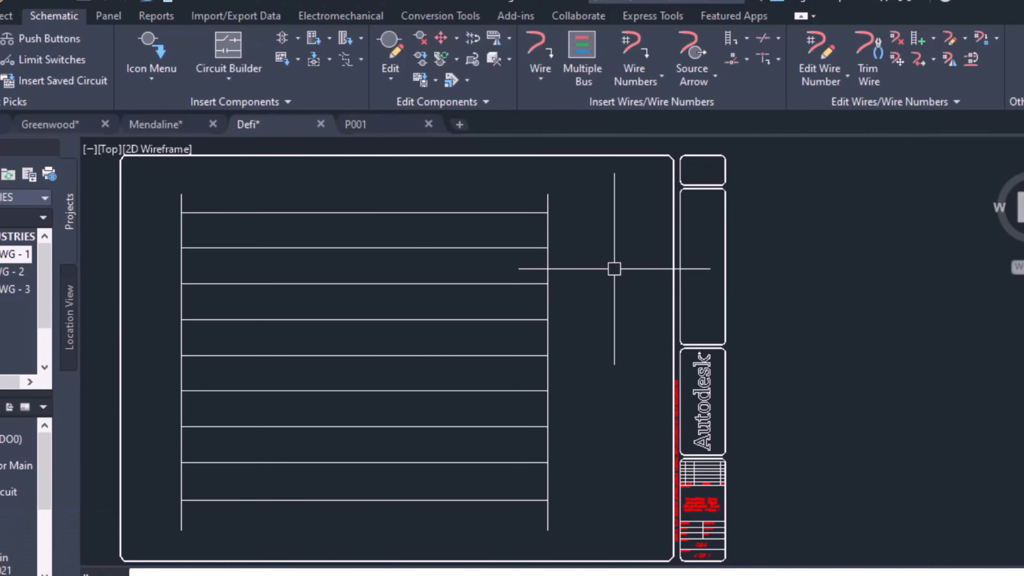
Insert a Limit Switch, NC at schematic scale 12 near the left end of the Defi drawing's top rung
middle_drag(614, 270, 642, 258)
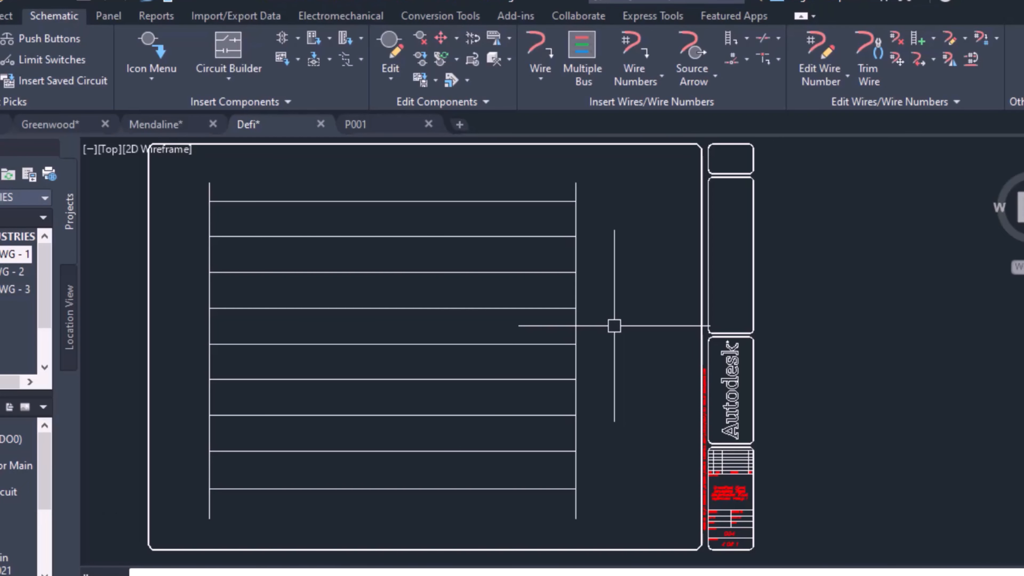
middle_drag(614, 326, 638, 336)
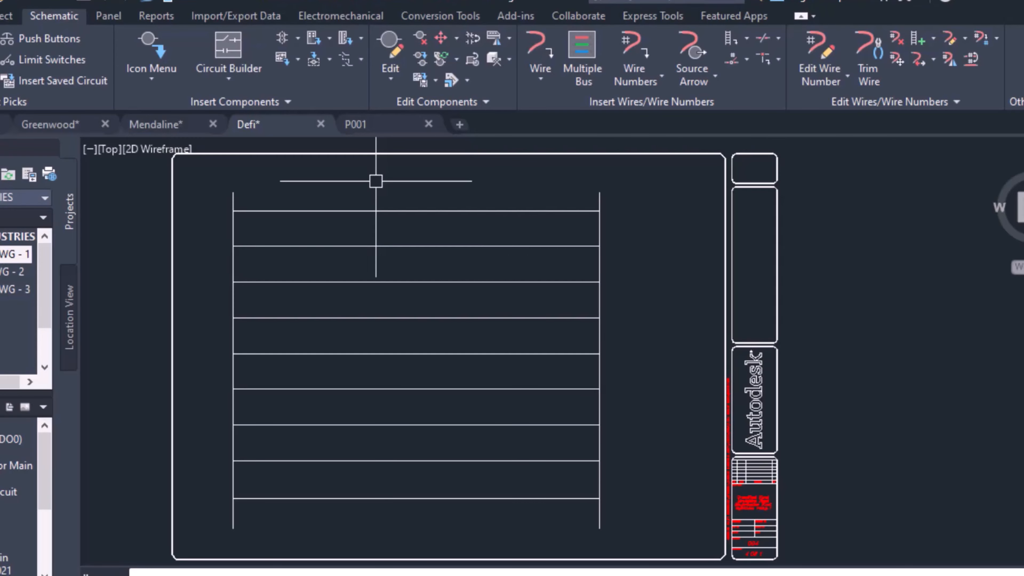
click(151, 79)
click(158, 108)
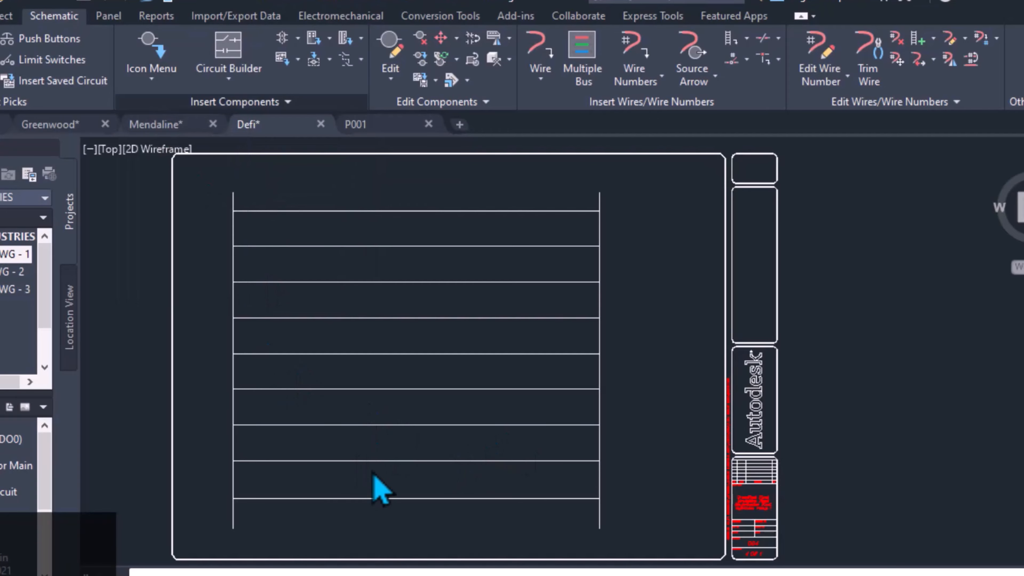
text(12)
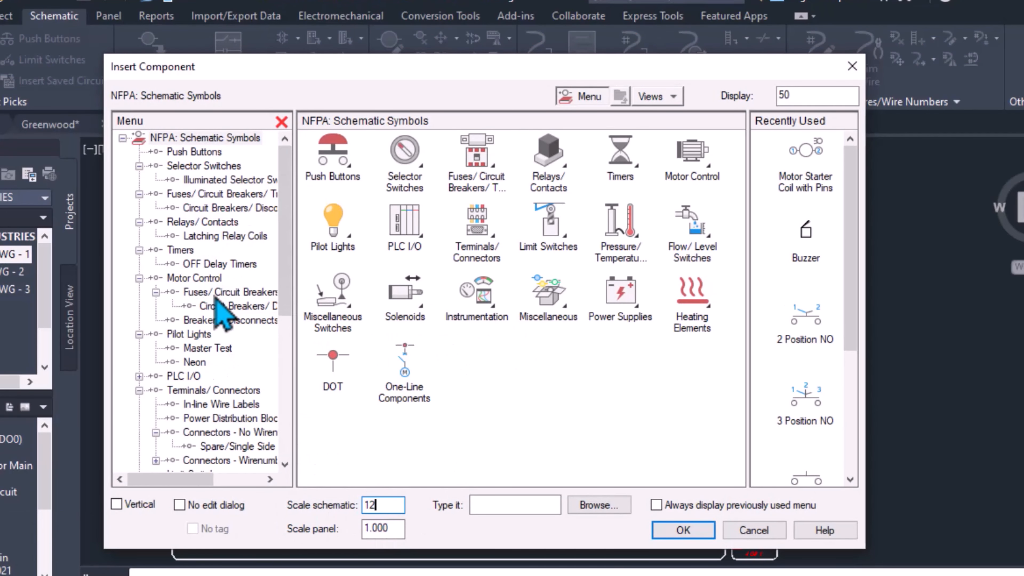
scroll(221, 323, down, 2)
click(196, 390)
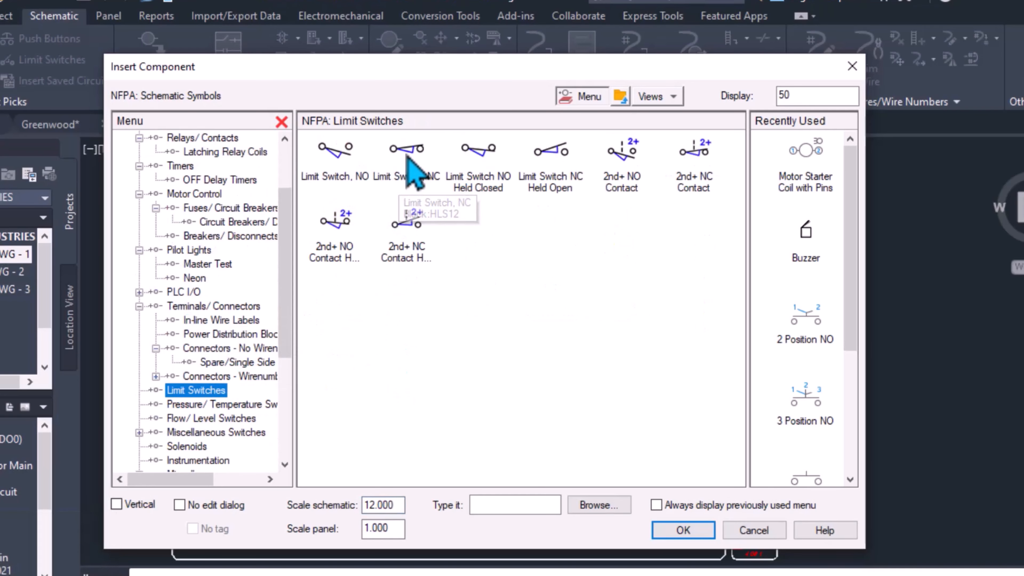
click(401, 161)
key(F9)
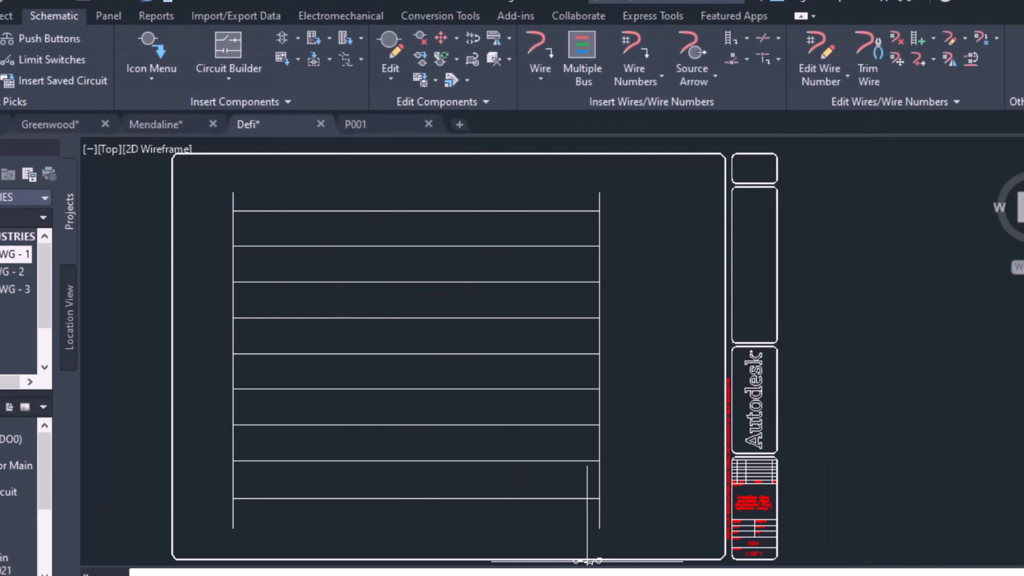
click(266, 210)
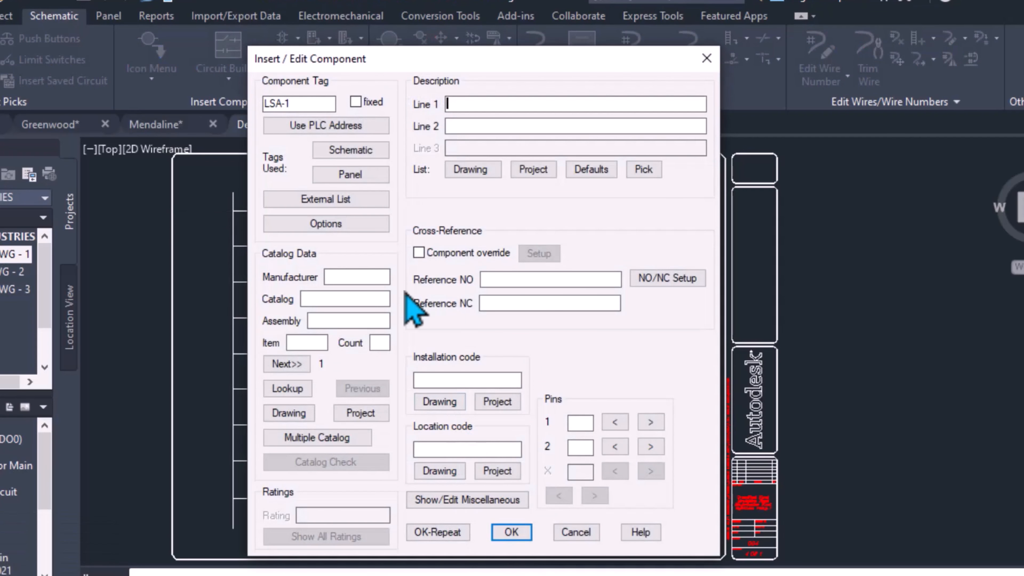
Describe the first limit switch as LIMIT / SWITCH 1 and the second as LIMIT / SWITCH 2, with installation ML78 and location 24AKC
drag(406, 69, 483, 60)
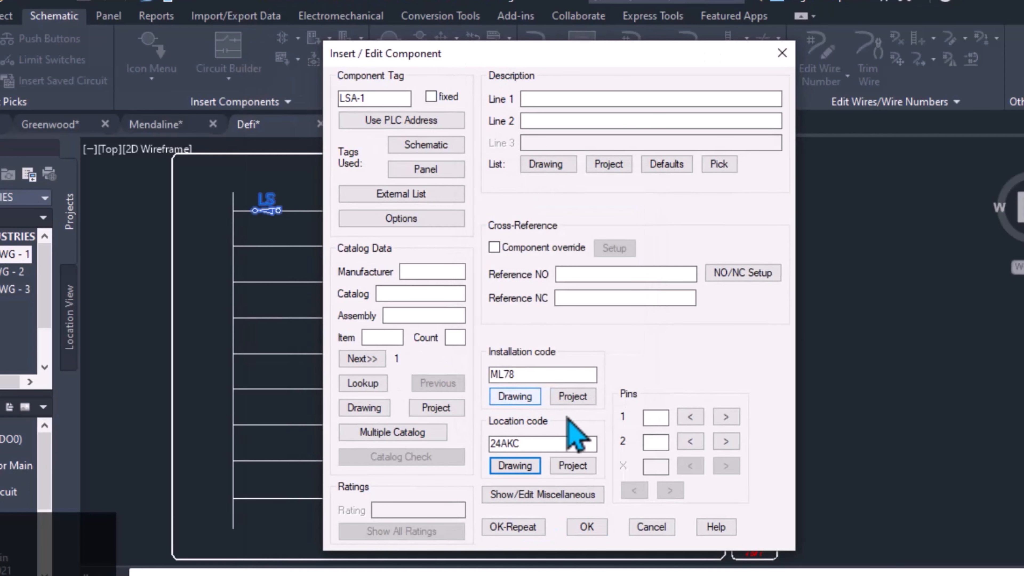
drag(492, 62, 550, 130)
click(538, 169)
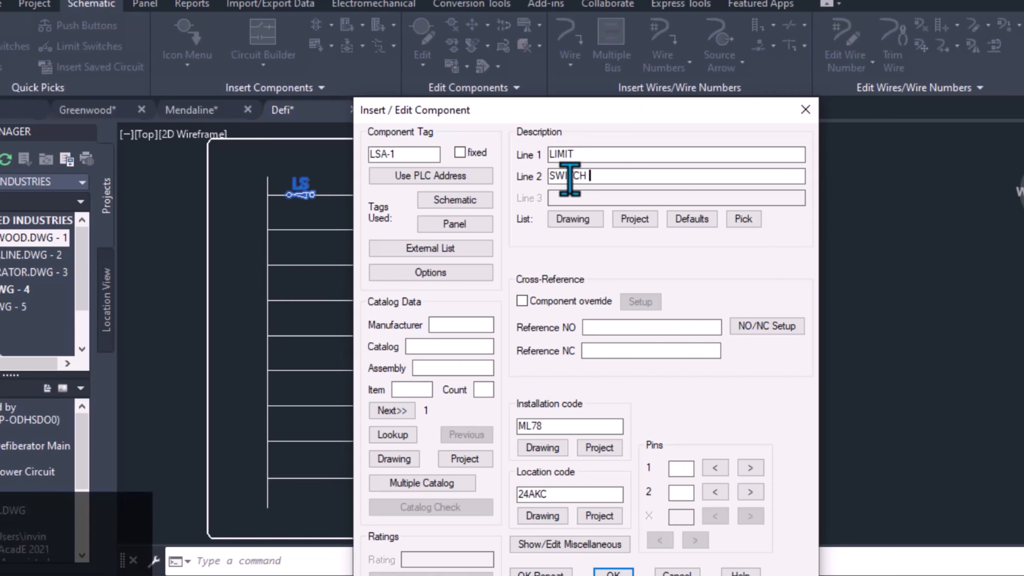
text(1)
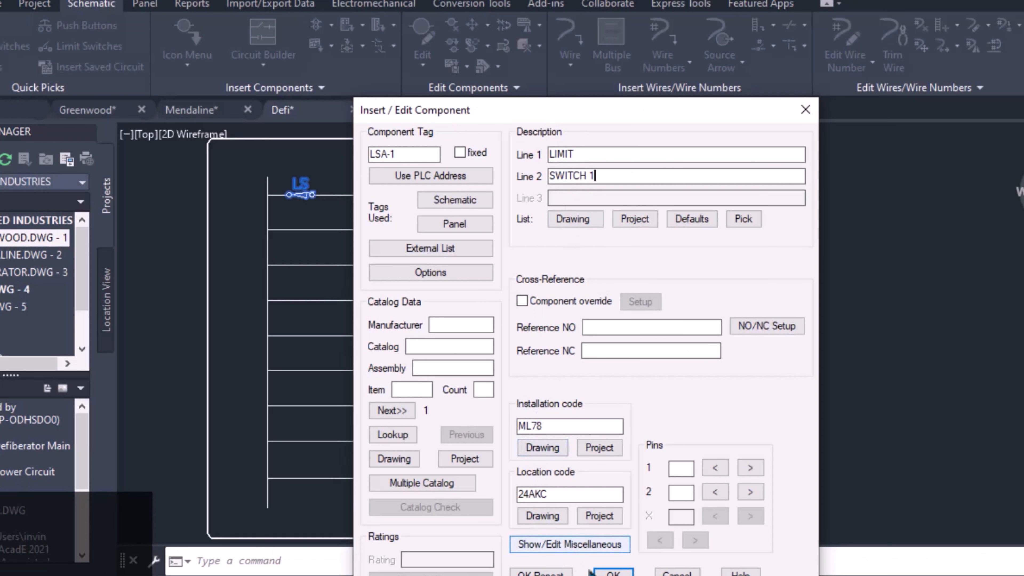
click(612, 572)
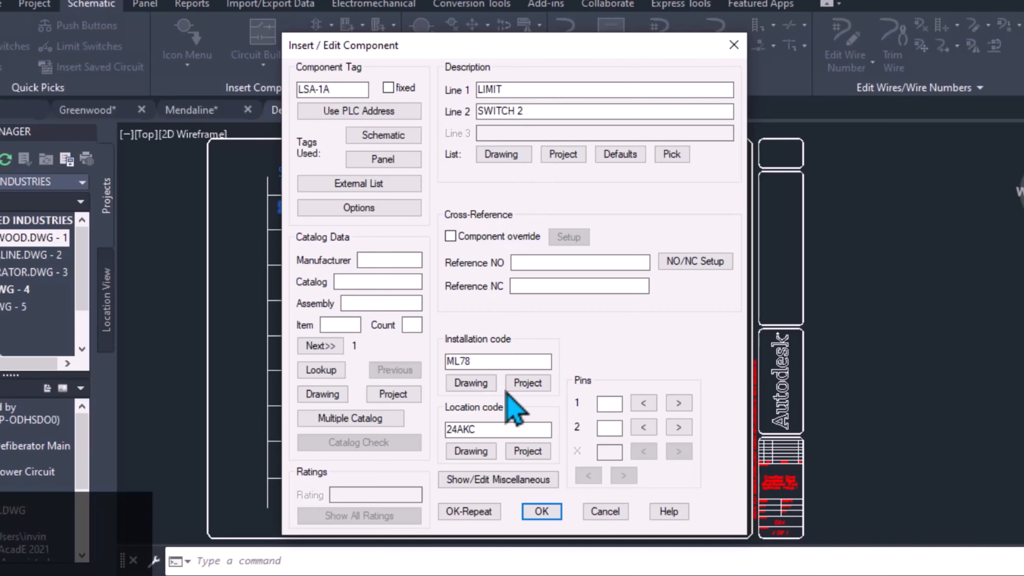
click(541, 511)
Insert a Proximity Switch NC at schematic scale 12 on the third rung, directly below the two limit switches
key(Return)
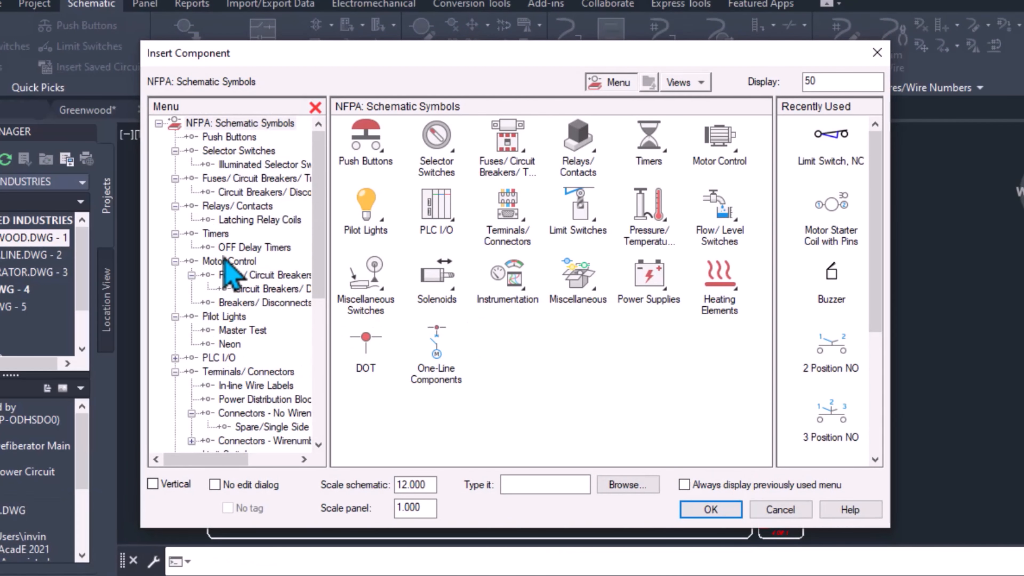
scroll(217, 343, down, 4)
click(238, 328)
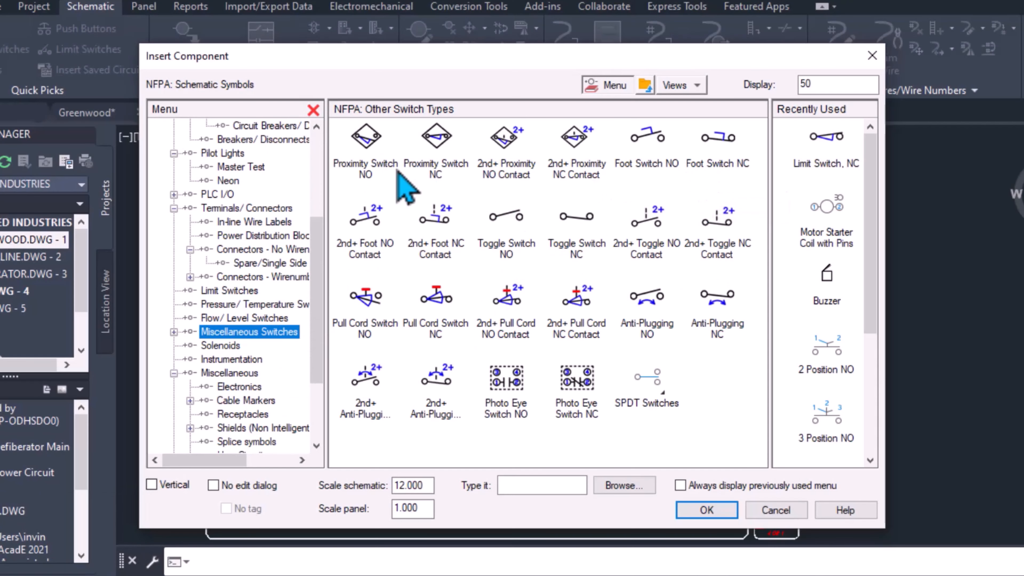
click(441, 149)
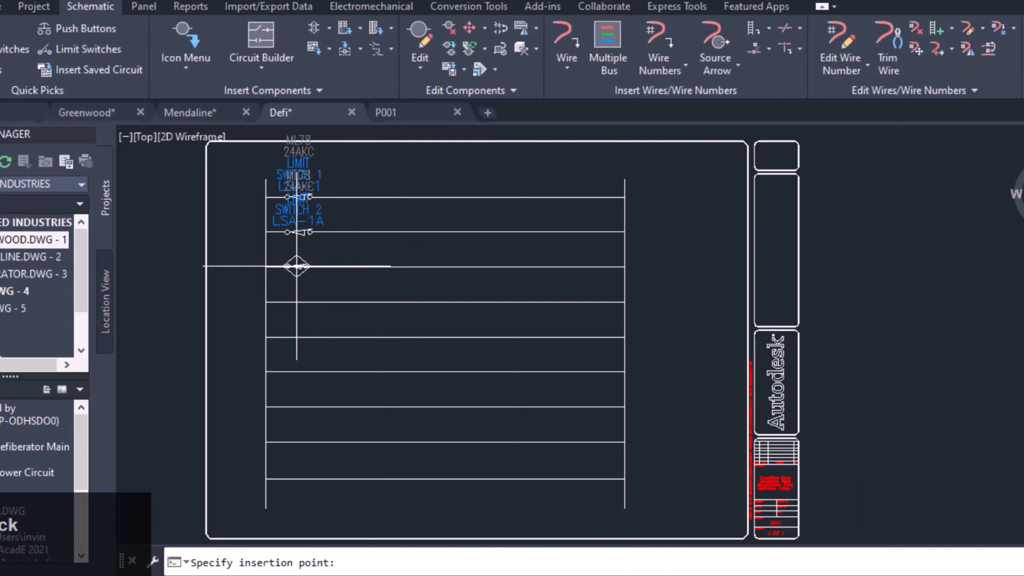
click(297, 266)
Describe the proximity switch as BELT SAFETY / SENSOR, with installation ML78 and location 24AKC
text(BELT SAFETY)
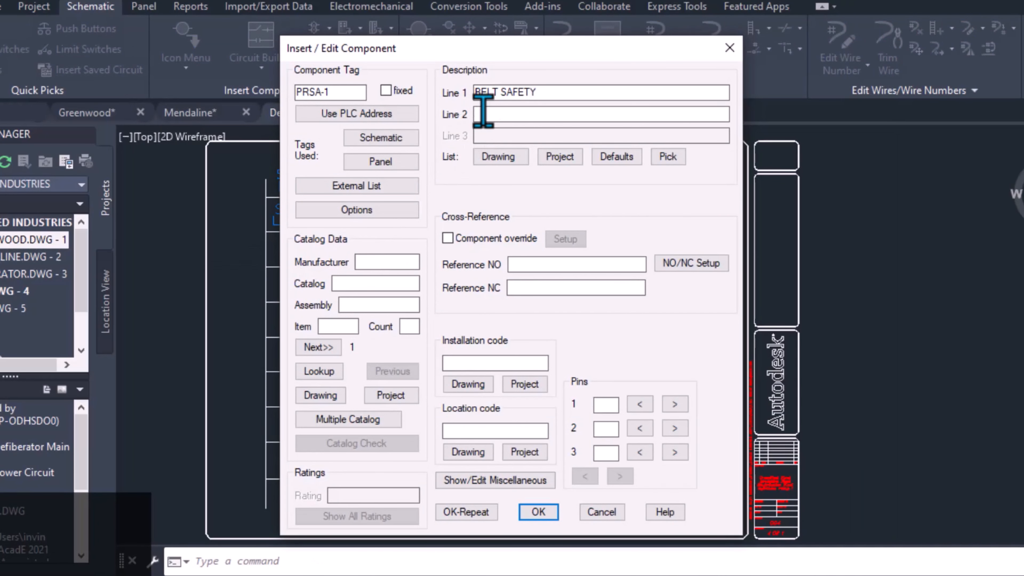
click(490, 108)
text(SENSOR)
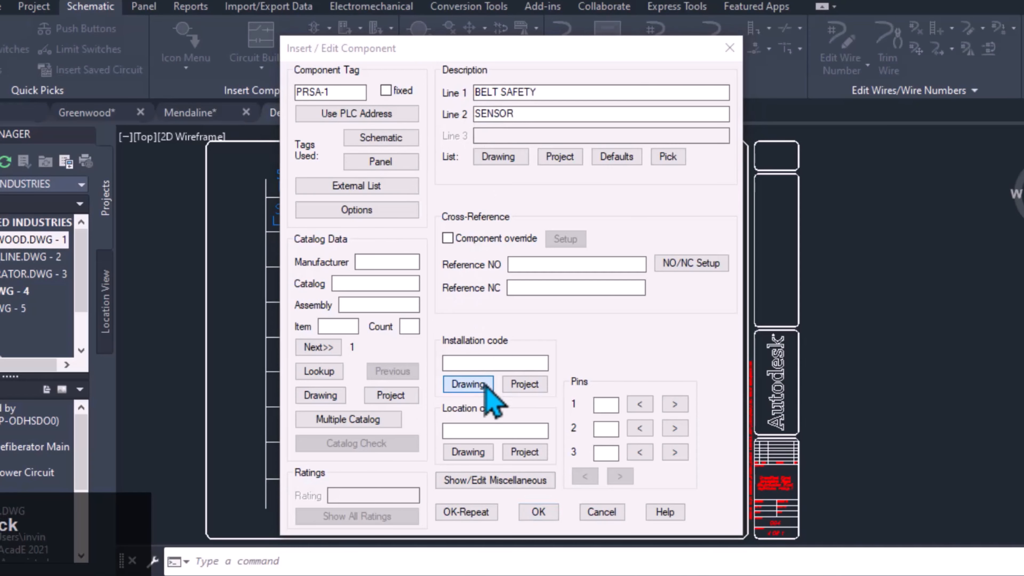
click(467, 383)
click(475, 389)
click(538, 512)
Hide the overlapping tag, description, installation and location attributes of the switches on the top three rungs
scroll(298, 194, up, 5)
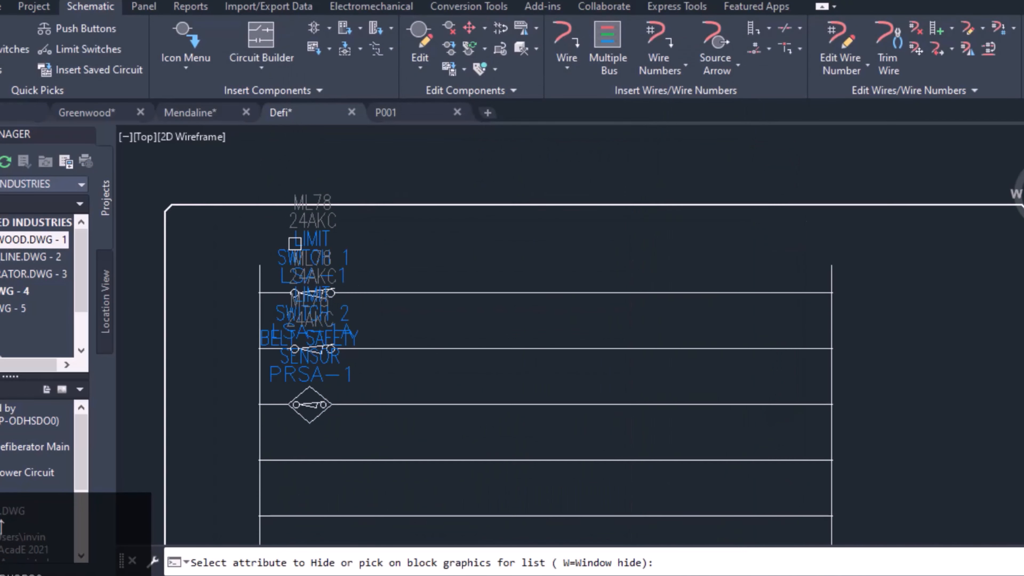
click(323, 326)
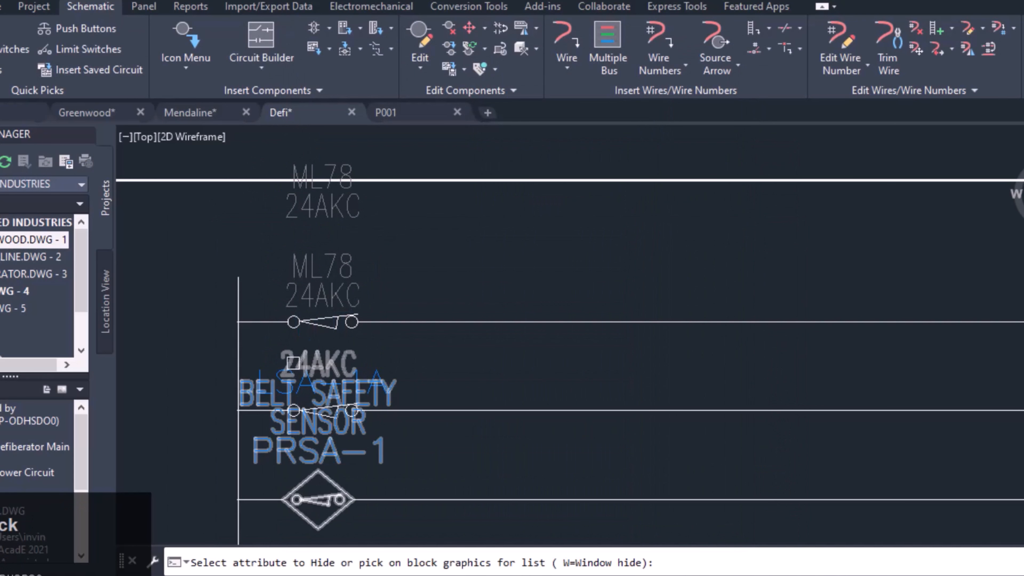
click(308, 365)
click(281, 393)
click(281, 393)
click(285, 424)
click(285, 450)
scroll(449, 410, down, 2)
middle_drag(473, 426, 442, 372)
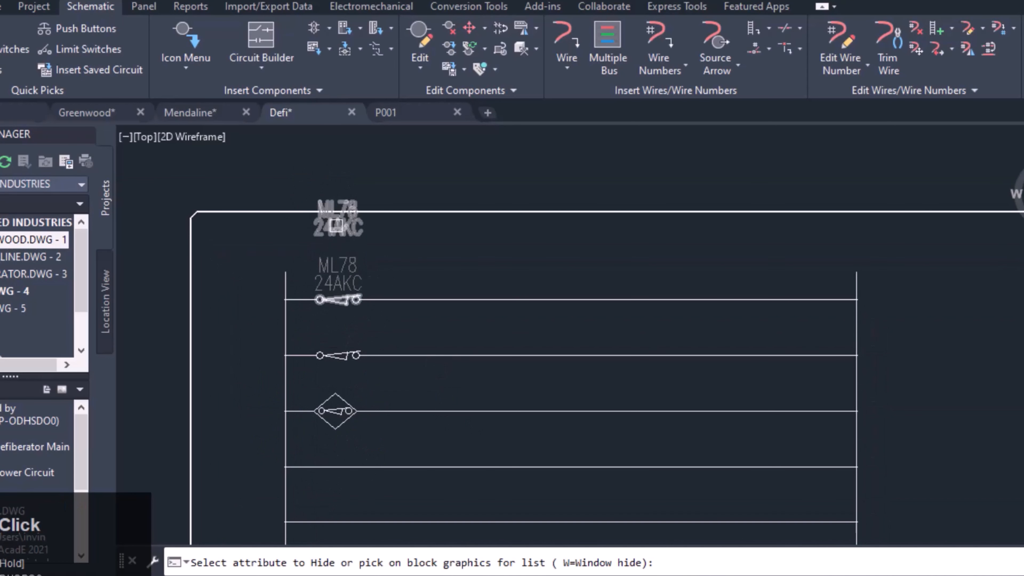
click(332, 217)
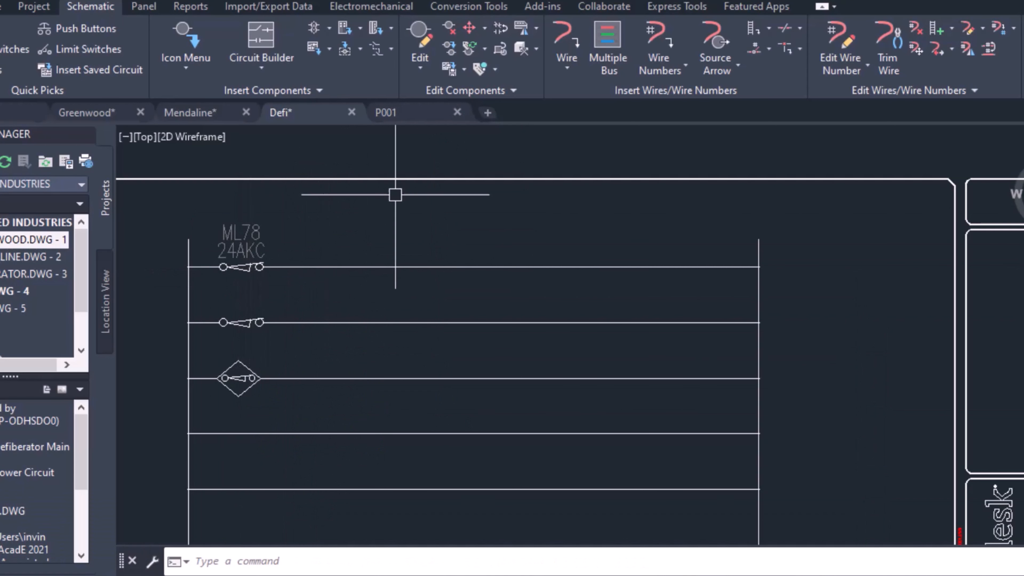
Insert an illuminated 2 Position NO selector switch on each of the top three rungs, right of the existing switches, without descriptions
click(420, 65)
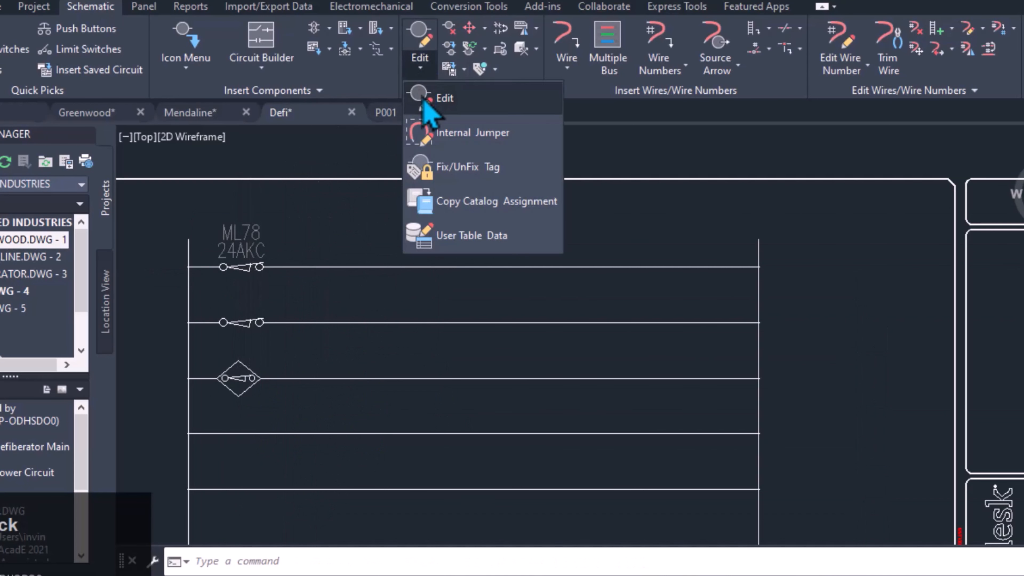
click(433, 99)
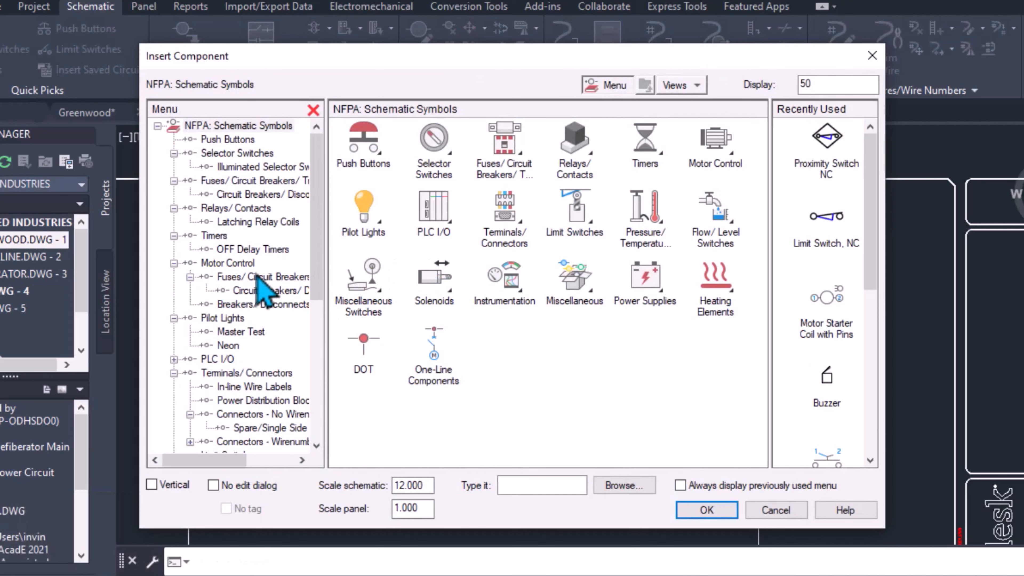
click(258, 166)
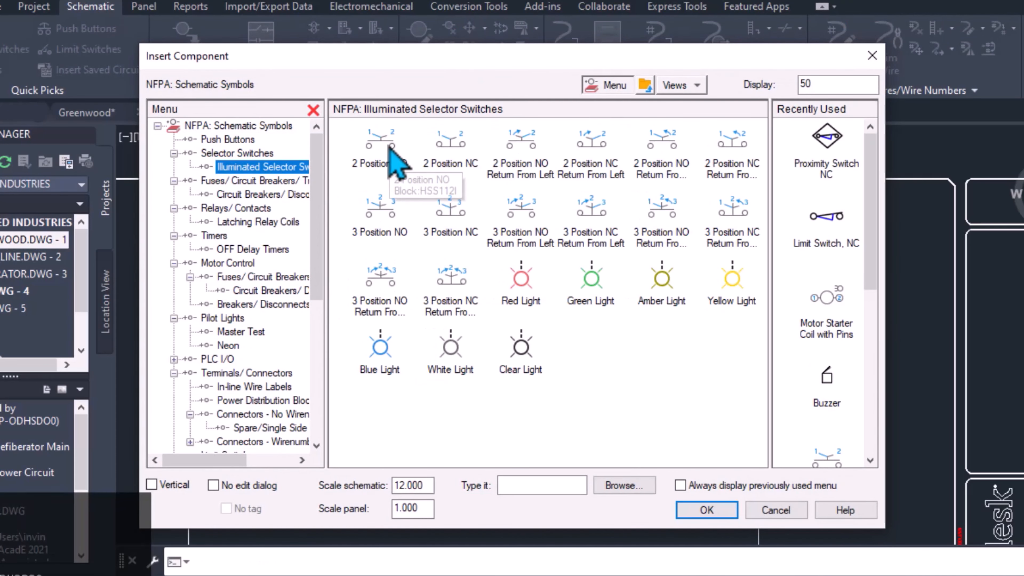
click(390, 149)
click(375, 266)
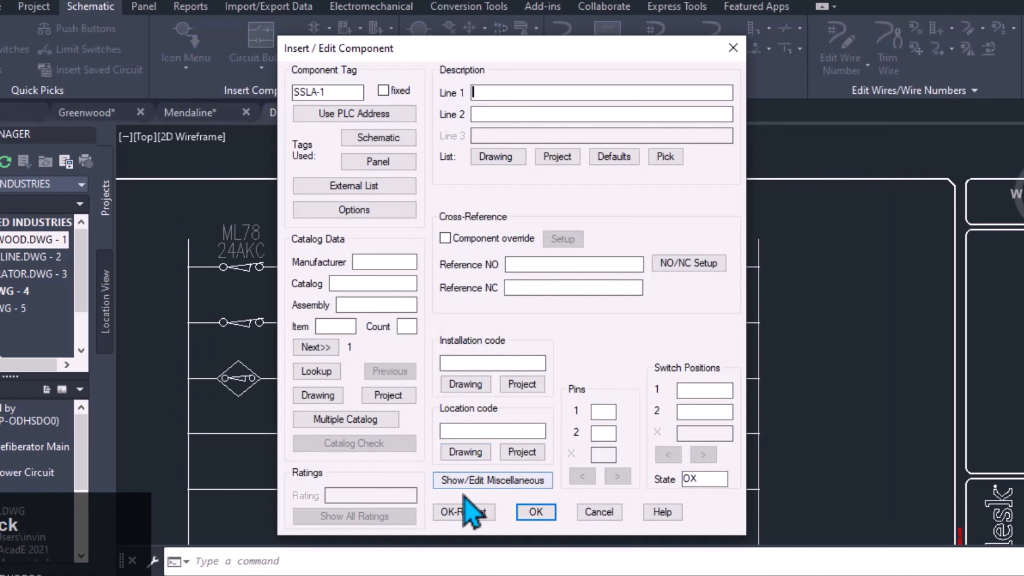
click(464, 512)
click(375, 323)
click(464, 511)
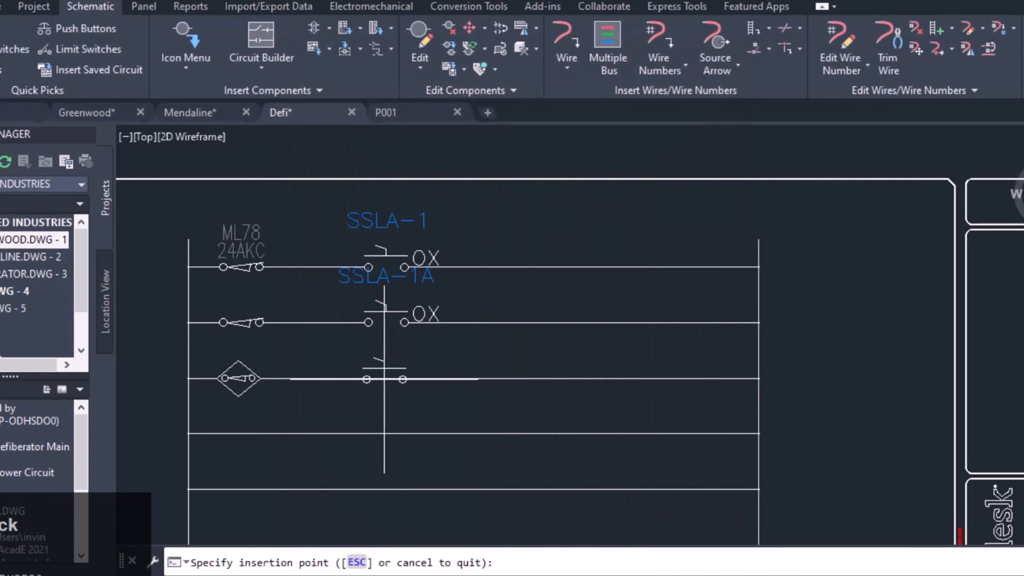
click(384, 378)
click(542, 512)
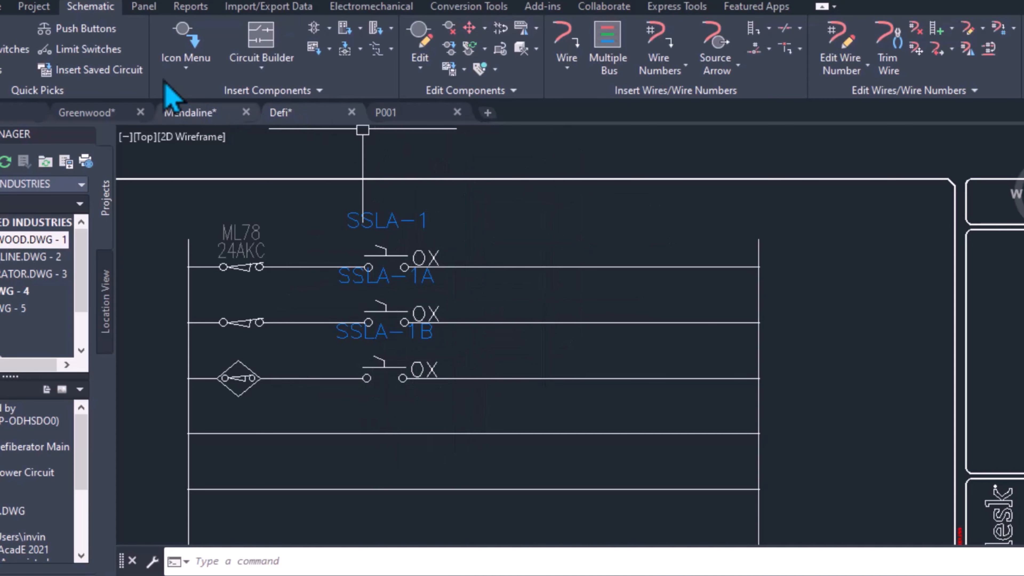
Insert a relay coil near the right end of the top rung and describe it as SAFETY RELAY
click(183, 44)
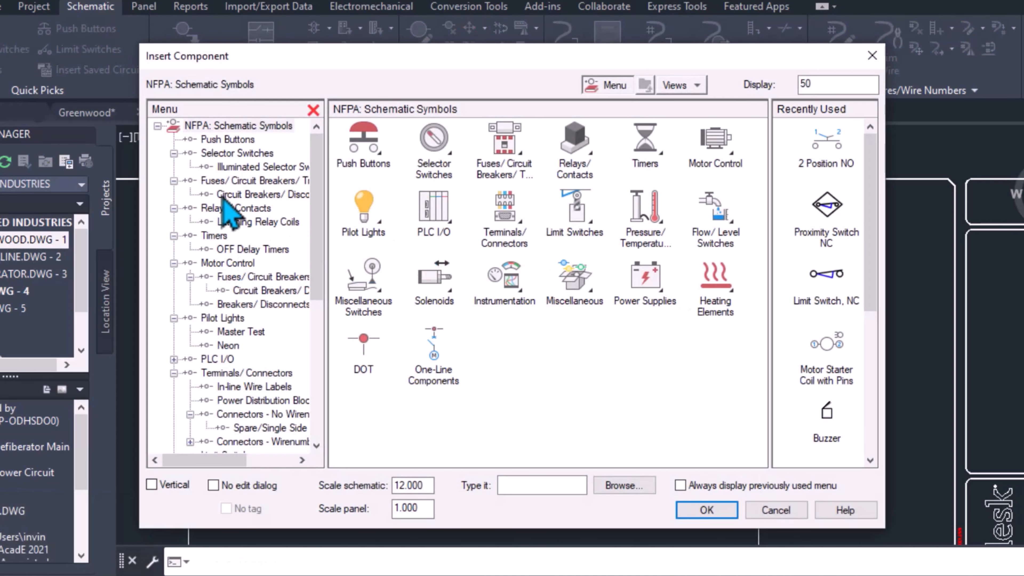
click(258, 222)
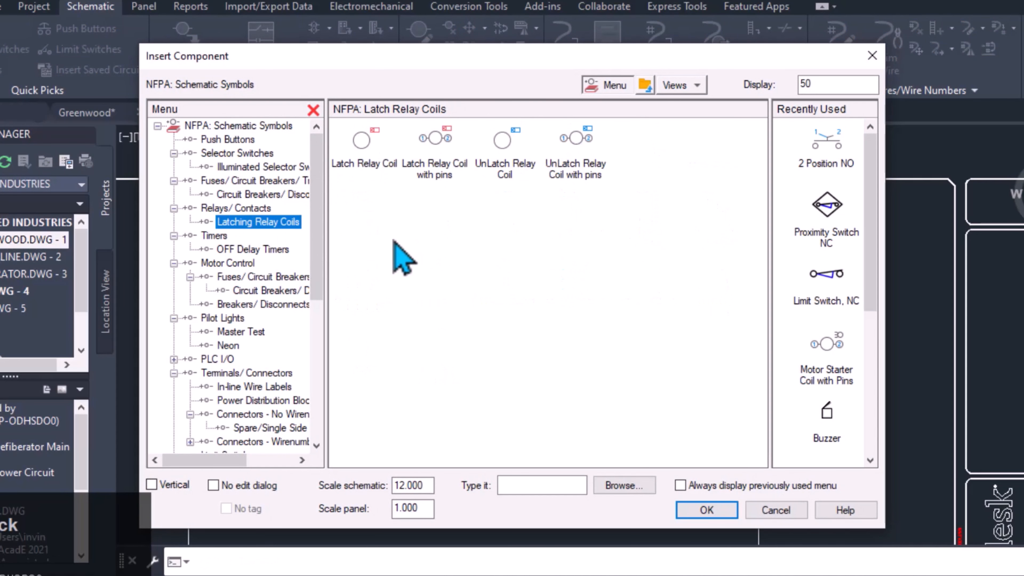
click(236, 208)
click(362, 140)
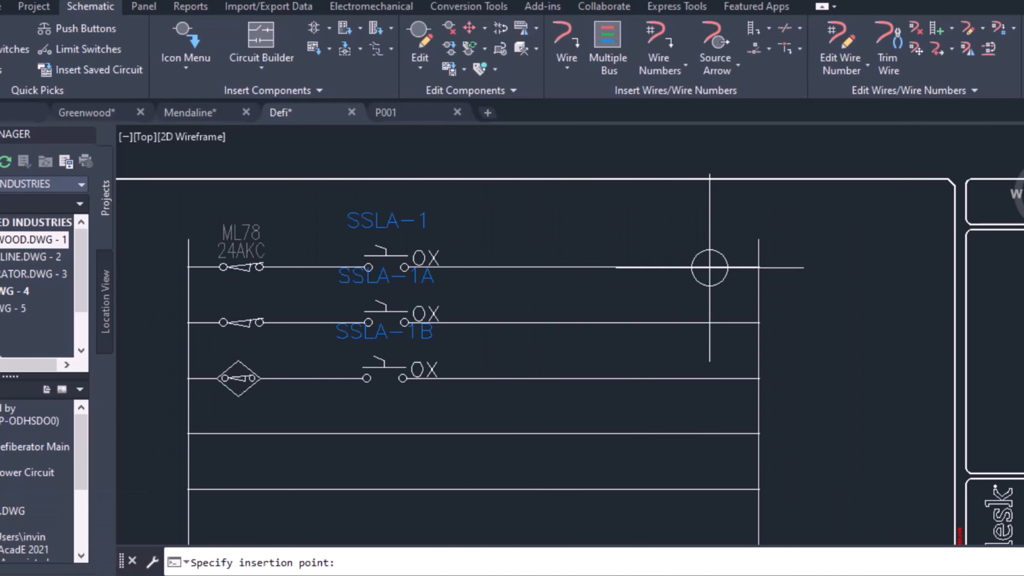
click(710, 267)
click(491, 92)
text(SAFETY RELAY)
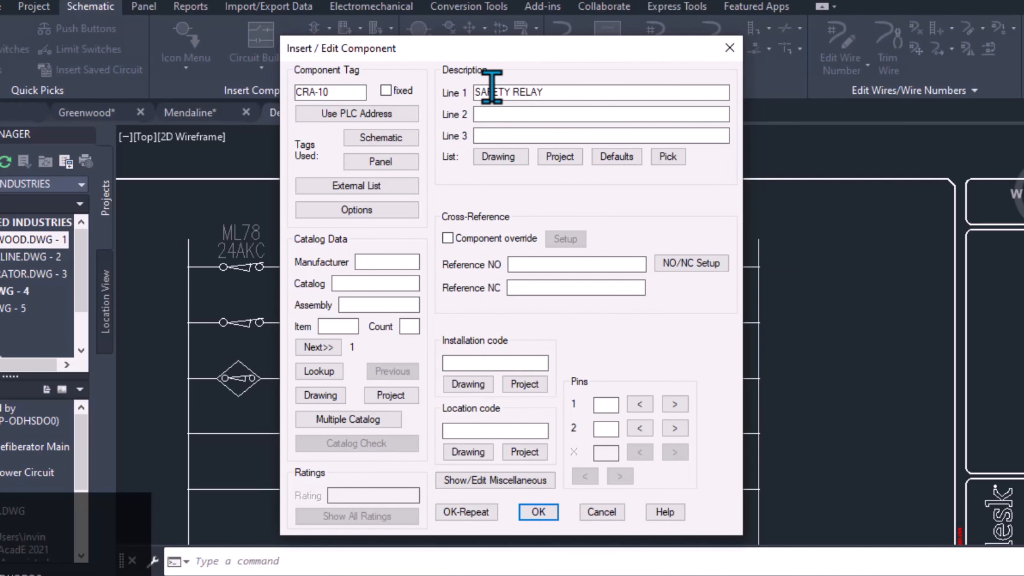
Repeat the SAFETY RELAY coil at the right ends of the second and third rungs
click(466, 512)
click(712, 322)
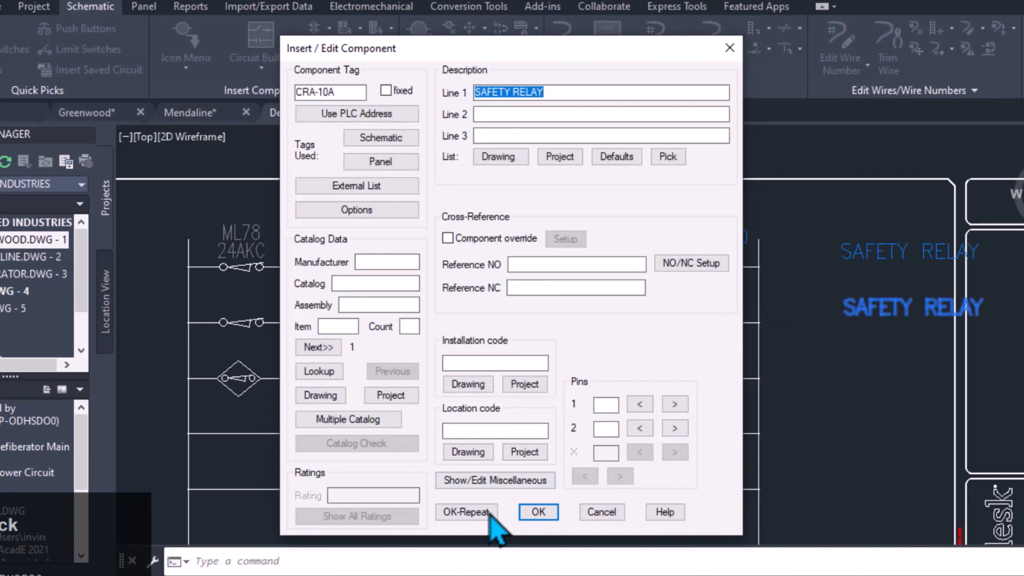
click(466, 511)
click(716, 379)
click(540, 511)
scroll(783, 236, down, 2)
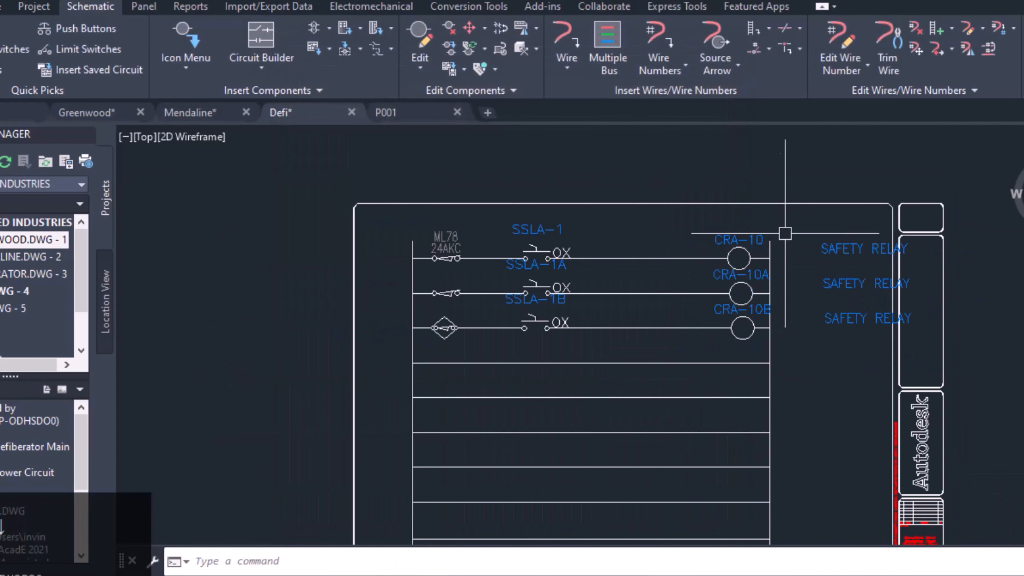
middle_drag(784, 233, 606, 208)
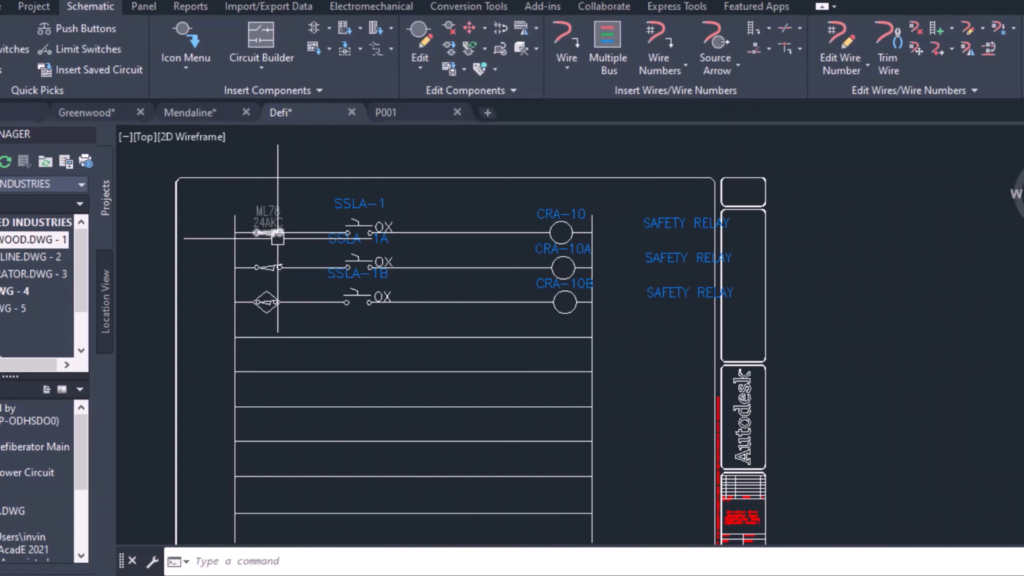
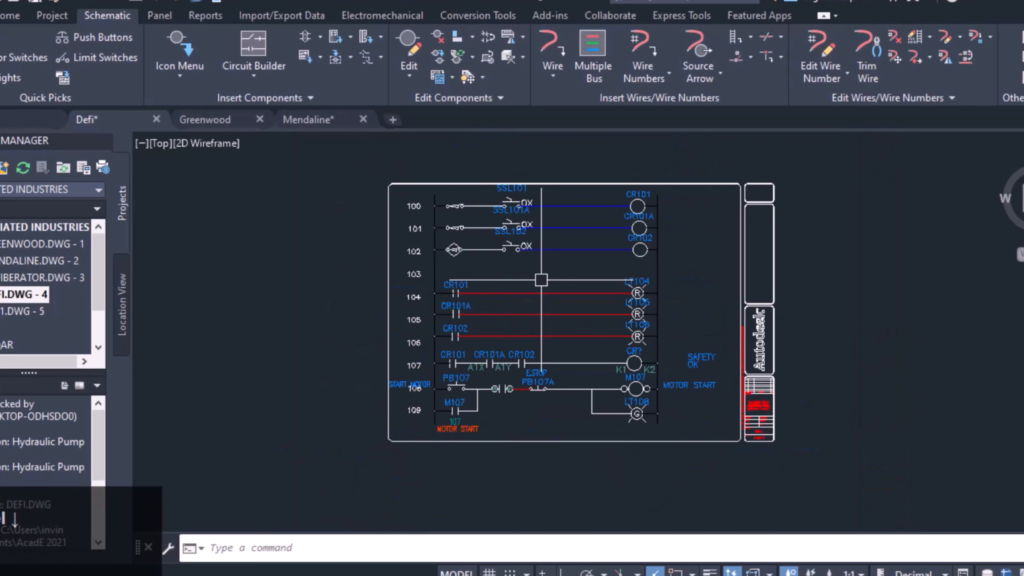
Select the wires on rung 100 in turn to examine their layer and properties, leaving them unchanged
scroll(539, 279, up, 3)
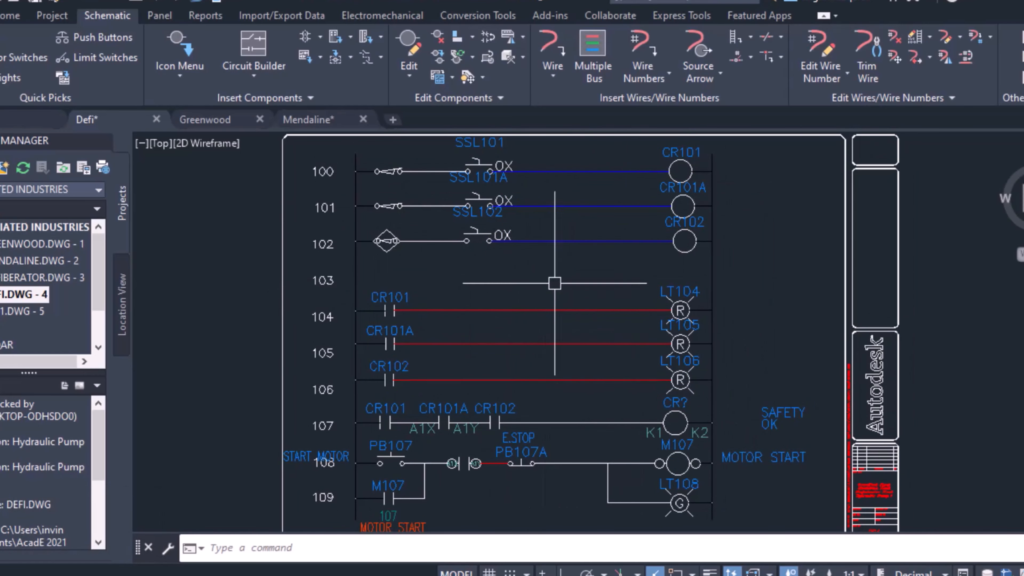
middle_drag(551, 290, 550, 266)
click(10, 15)
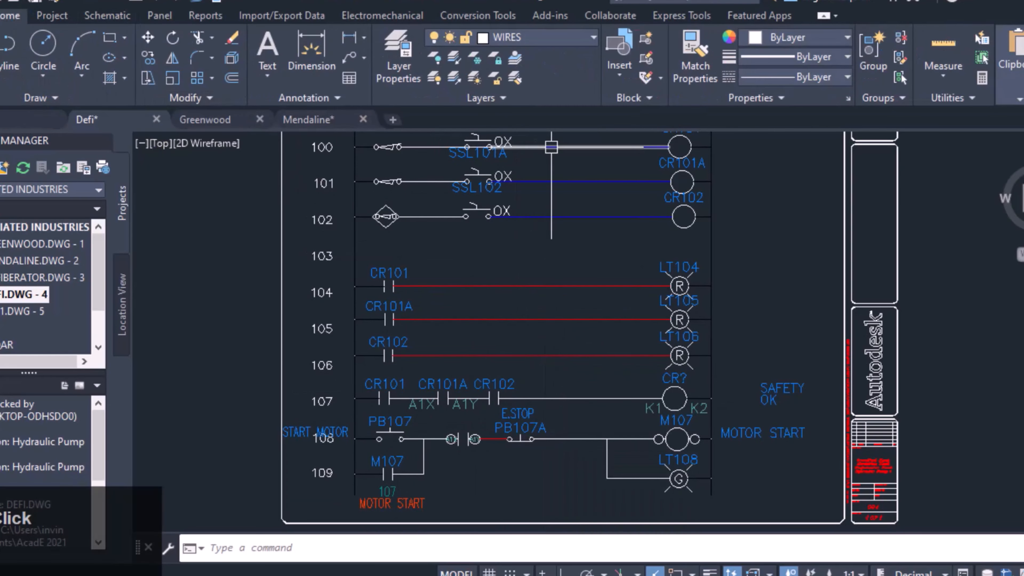
click(433, 147)
key(Escape)
click(570, 147)
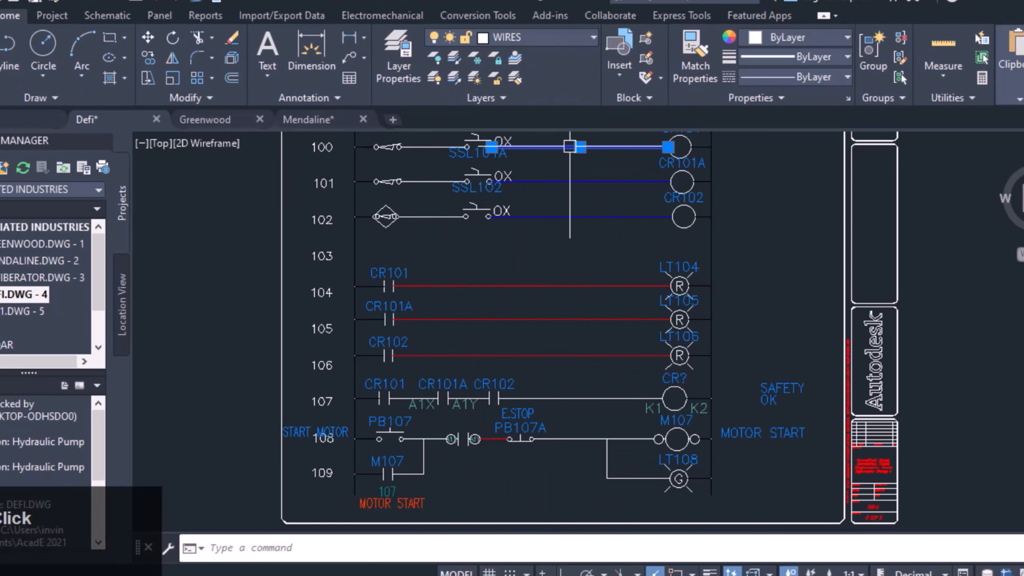
key(Escape)
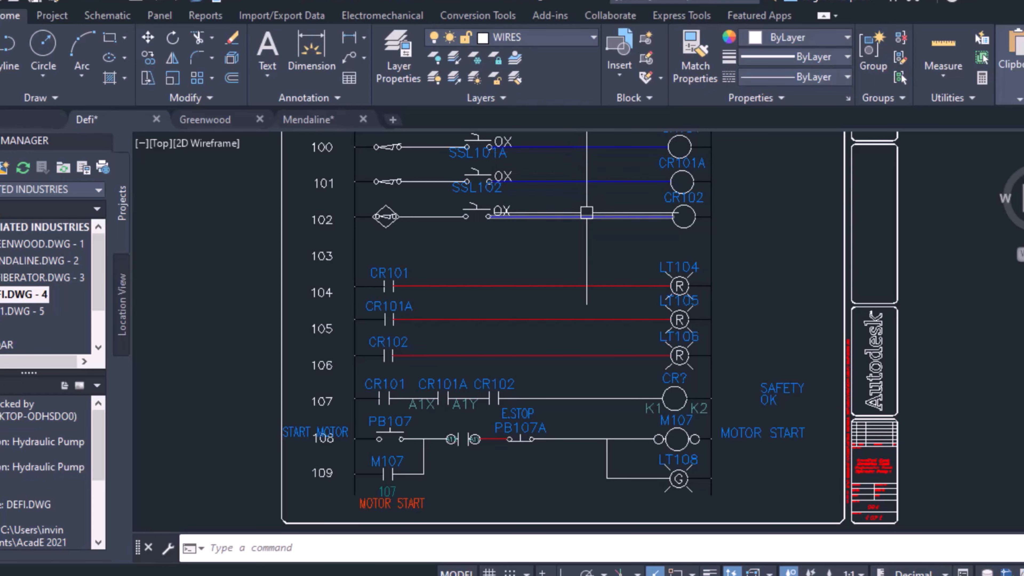
Create a new wire type with wire color L_YELLOW and size 12
click(107, 16)
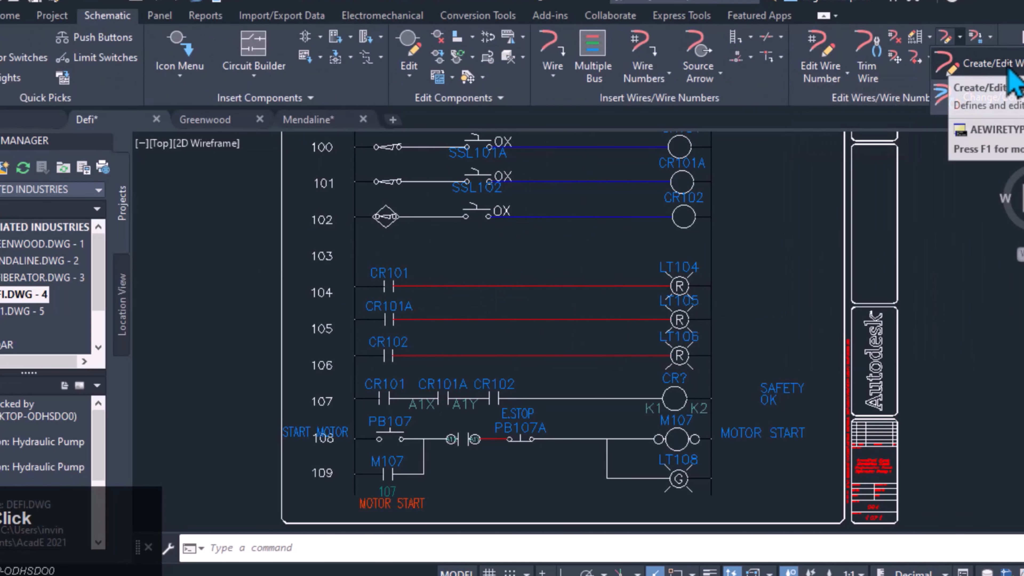
click(961, 42)
drag(429, 24, 608, 151)
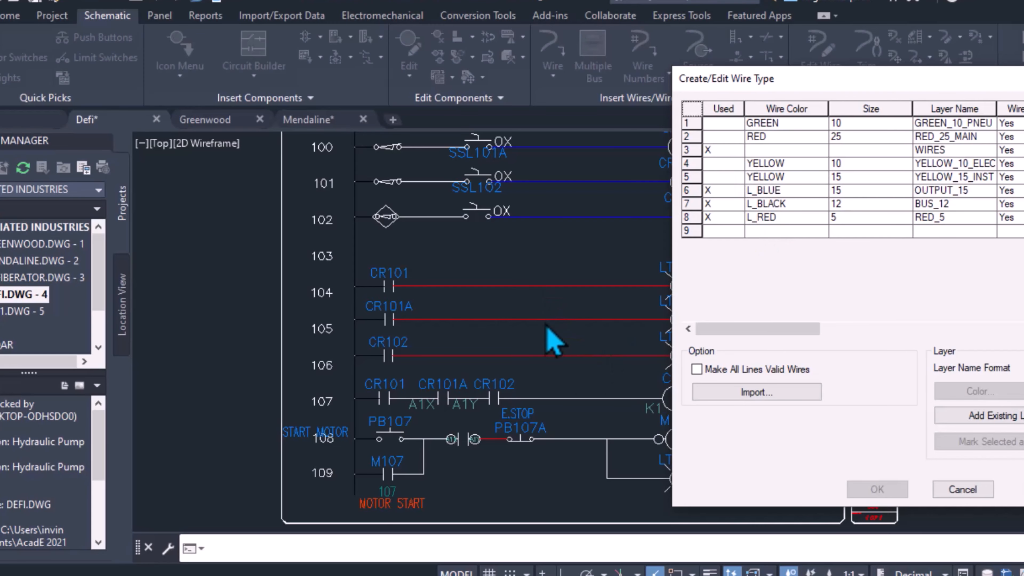
drag(814, 83, 557, 90)
click(517, 238)
text(L_YELLOW)
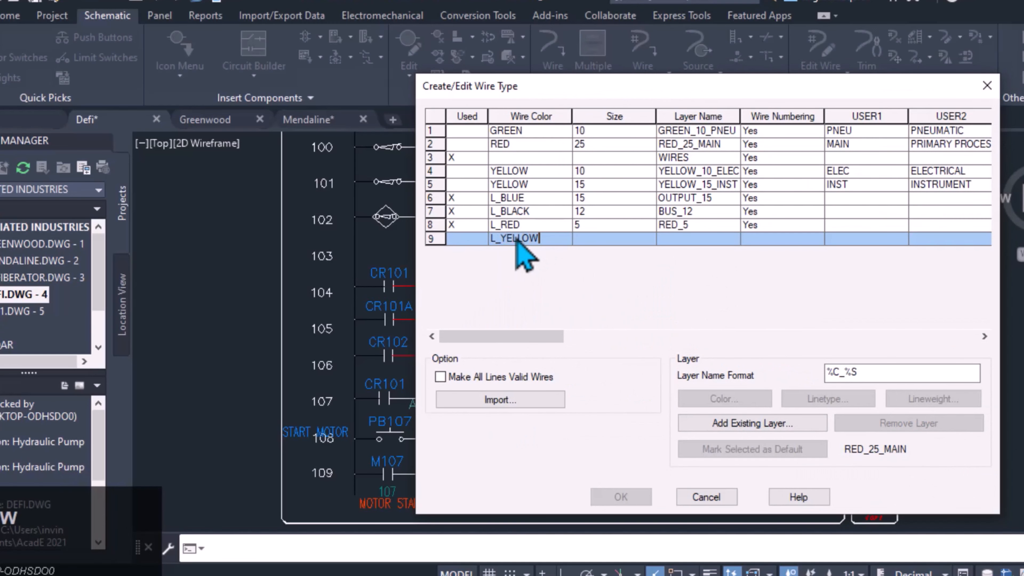
click(592, 241)
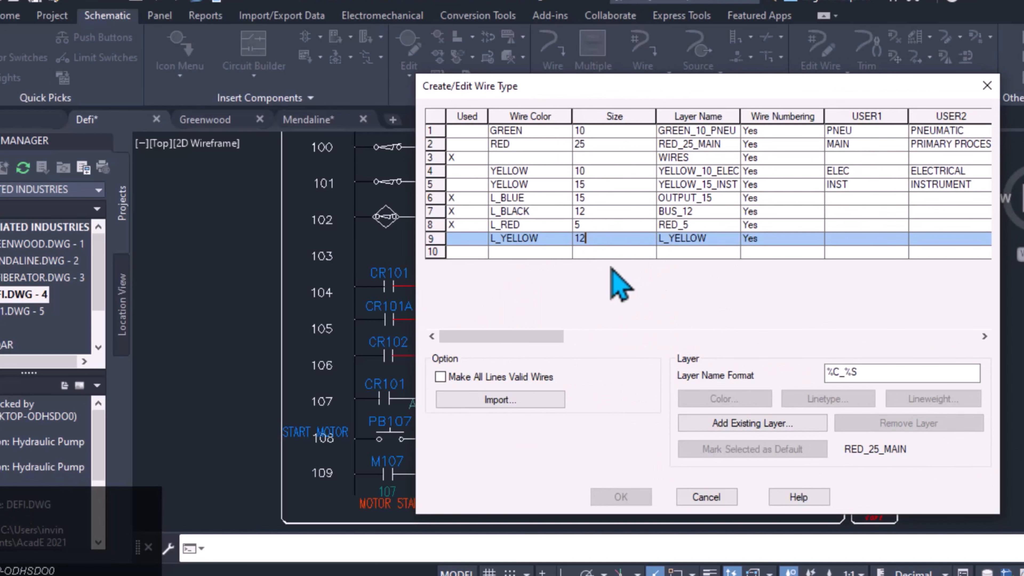
text(12)
Assign yellow to the L_YELLOW wire type's layer, accept a linetype and save the wire type
click(685, 236)
click(724, 398)
click(534, 262)
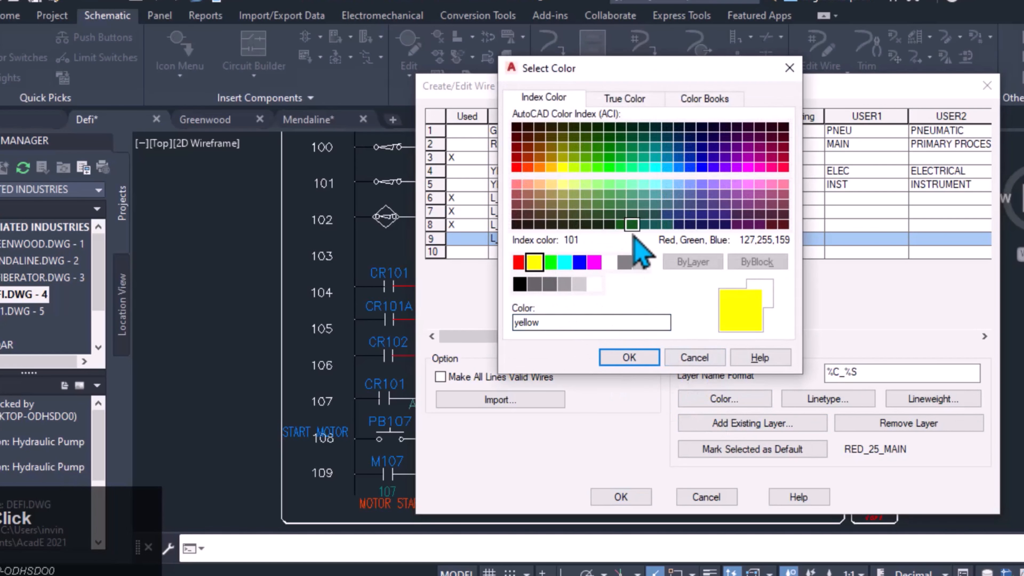
click(629, 357)
click(827, 398)
click(498, 348)
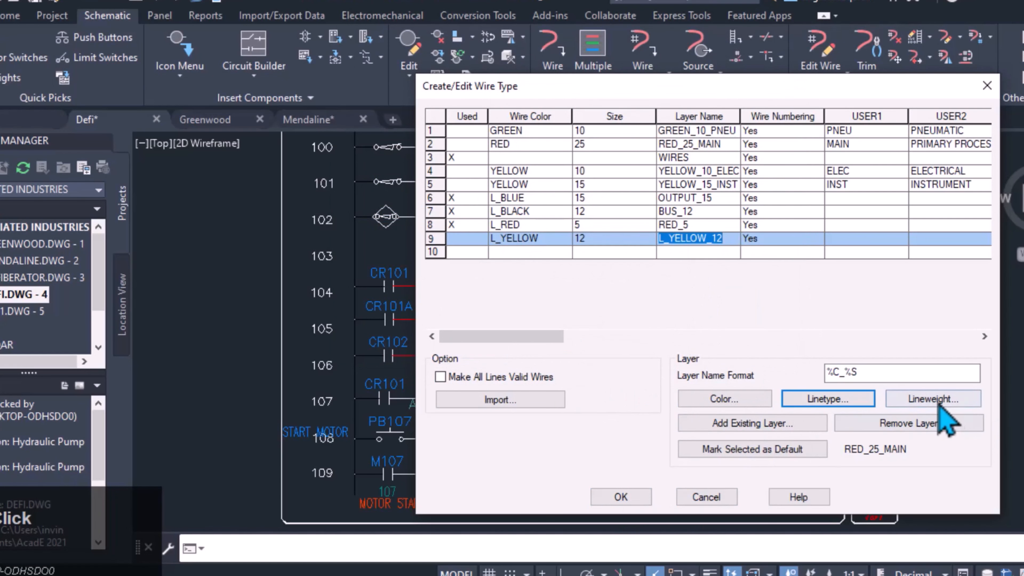
click(621, 497)
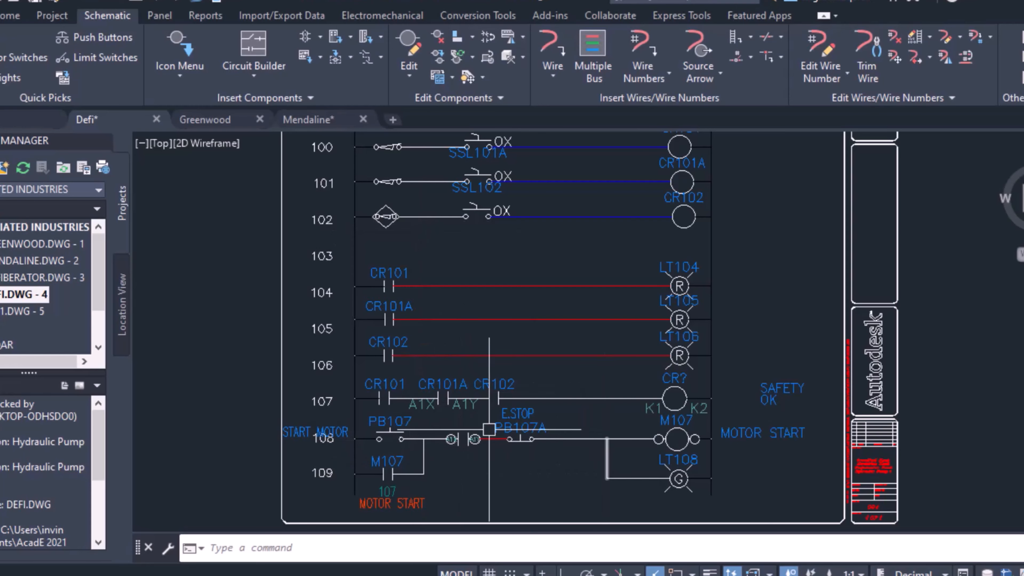
Convert the white wires on rungs 107 to 109 to the L_YELLOW size 12 wire type, leaving out the red segment
click(960, 37)
click(970, 106)
click(320, 195)
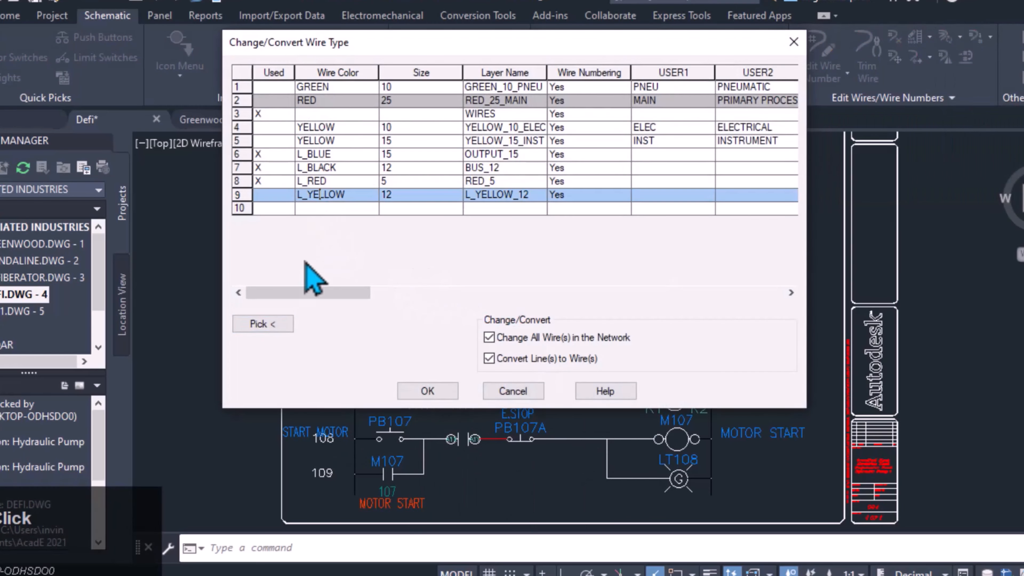
click(427, 391)
scroll(497, 326, up, 5)
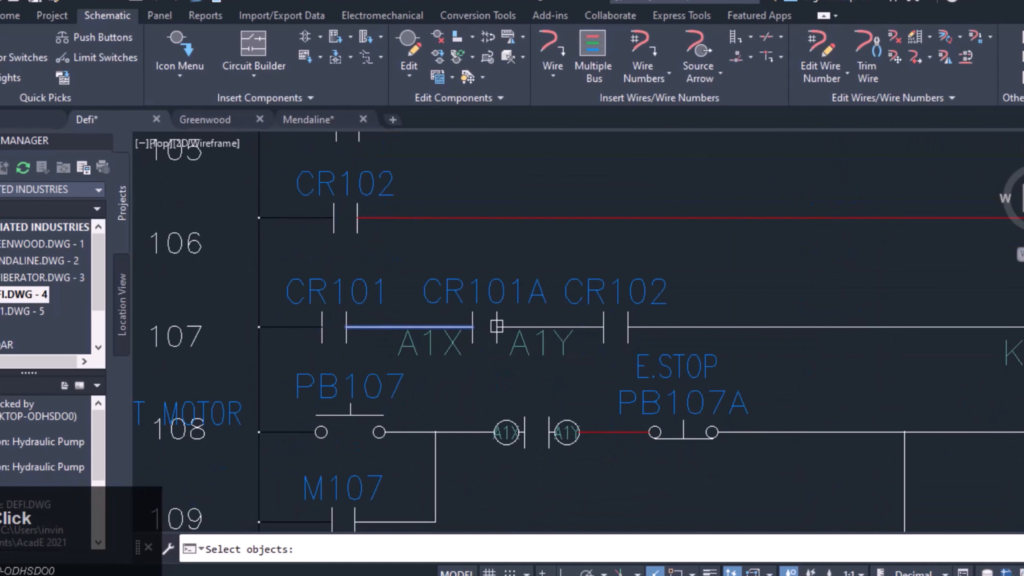
click(497, 325)
scroll(774, 442, down, 5)
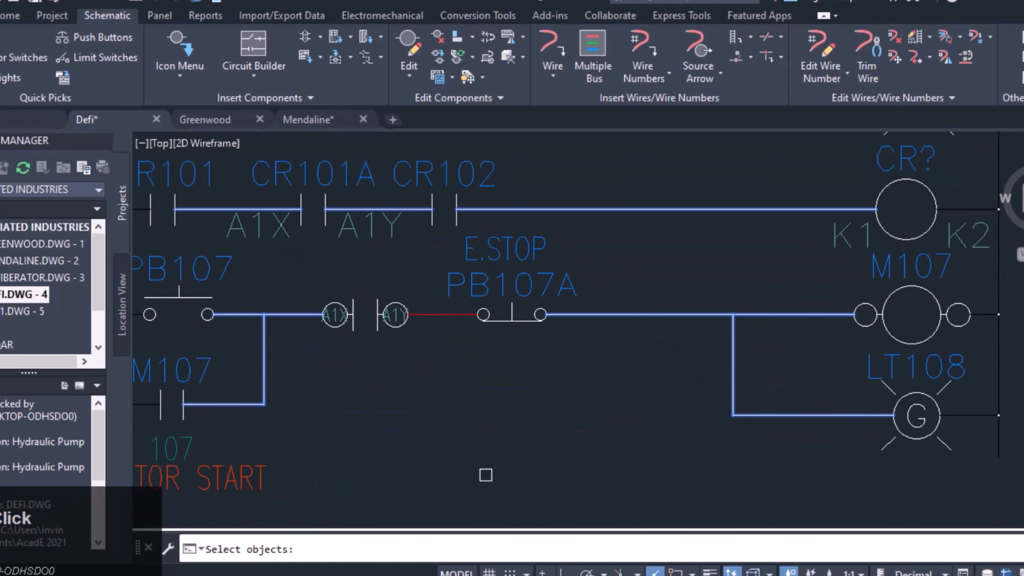
key(Return)
middle_drag(577, 292, 551, 318)
scroll(494, 243, down, 3)
scroll(471, 330, up, 2)
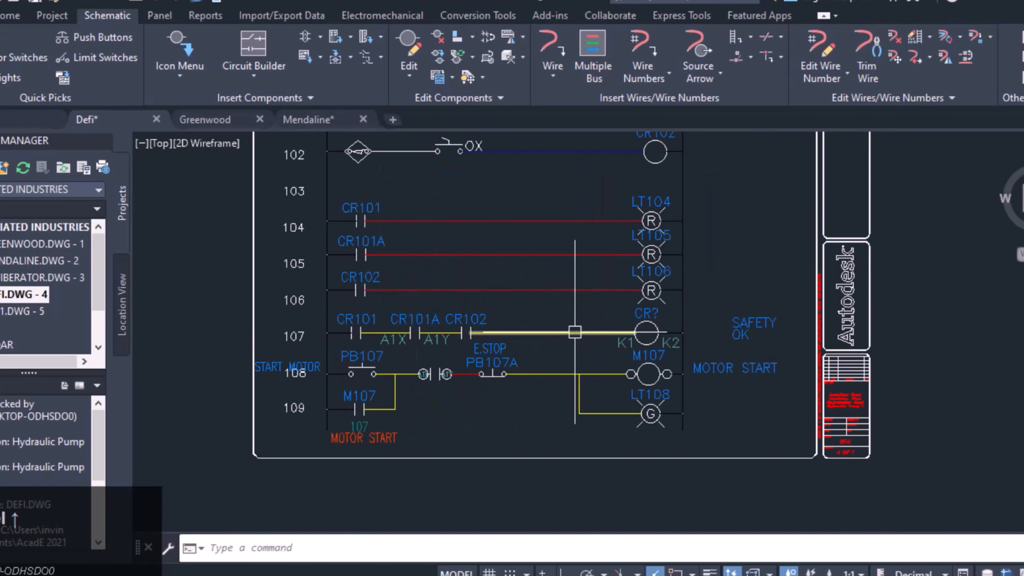
Examine the wire colors, contacts, lamps and coils along the ladder, mainly on rungs 104 to 109
middle_drag(508, 196, 490, 226)
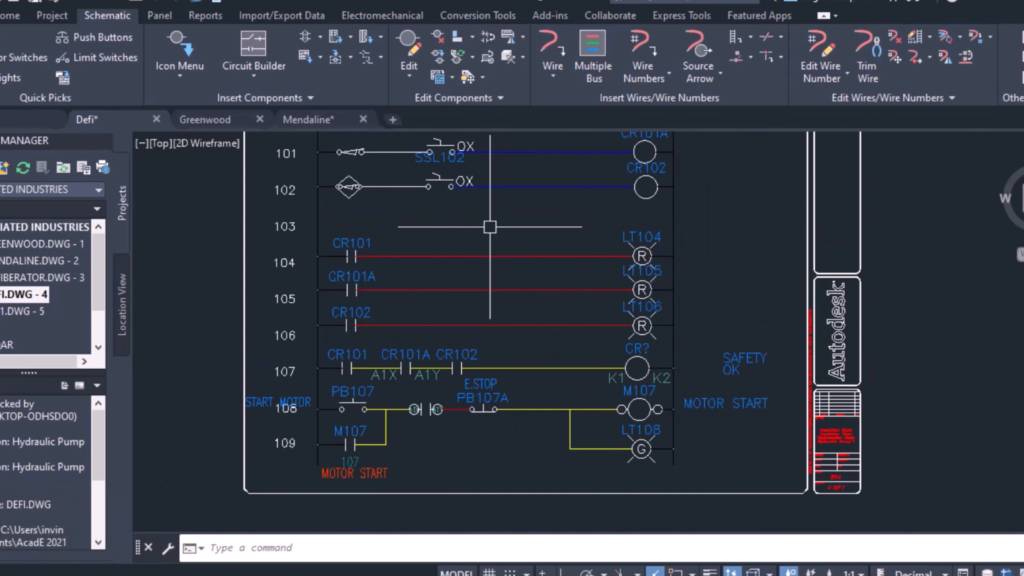
scroll(462, 184, down, 2)
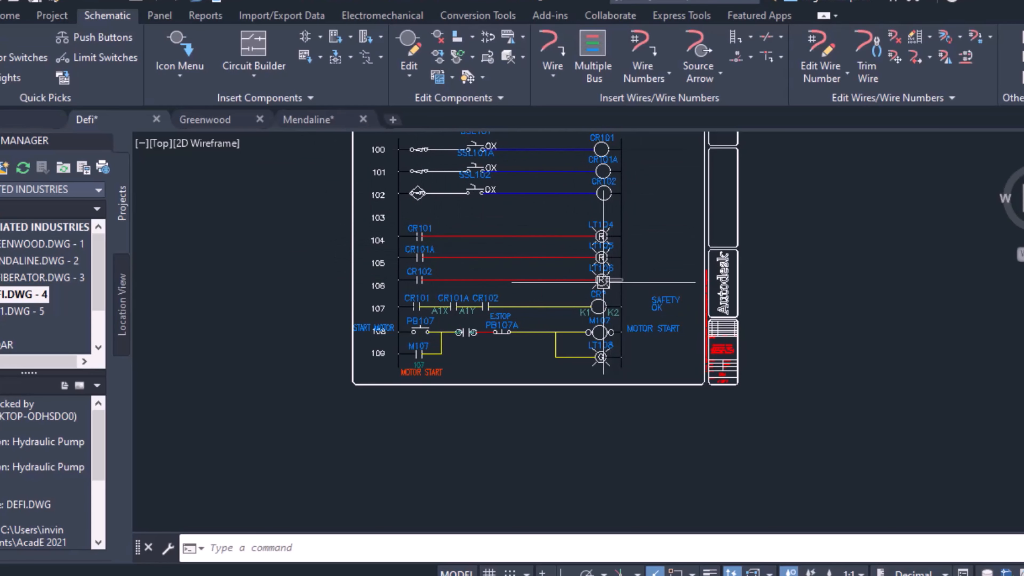
scroll(421, 332, up, 2)
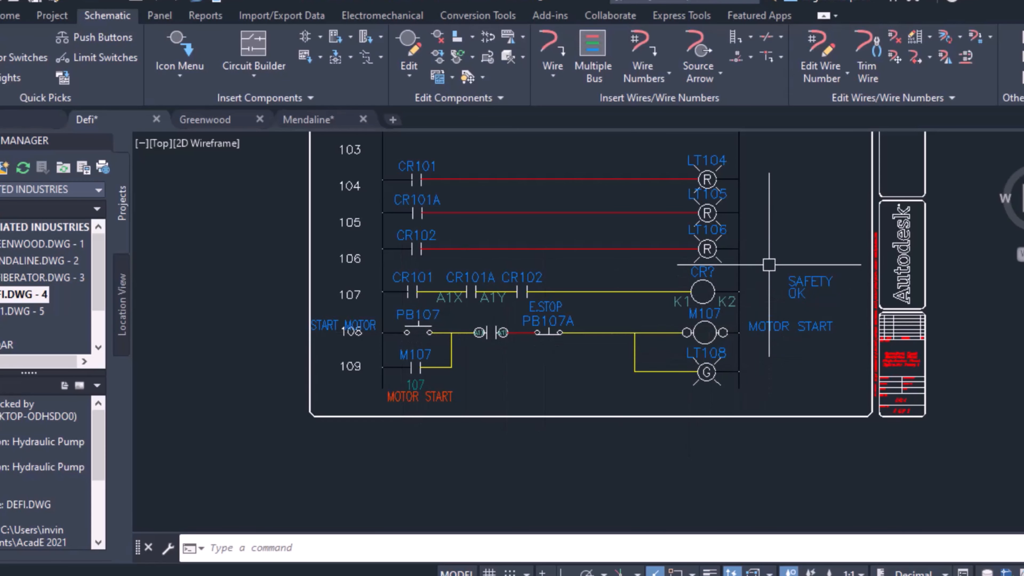
middle_drag(758, 335, 693, 350)
scroll(451, 194, down, 3)
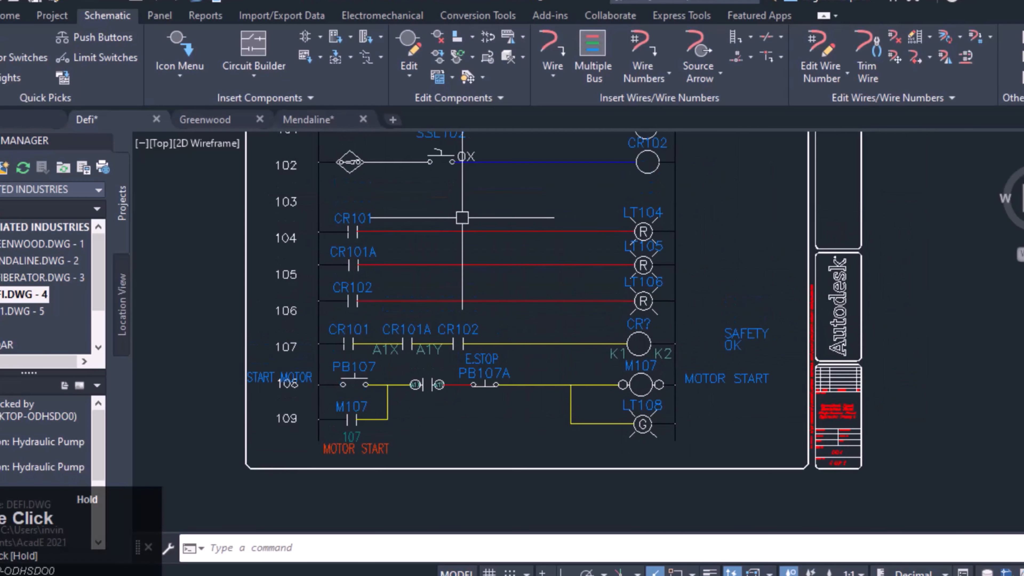
scroll(584, 279, up, 2)
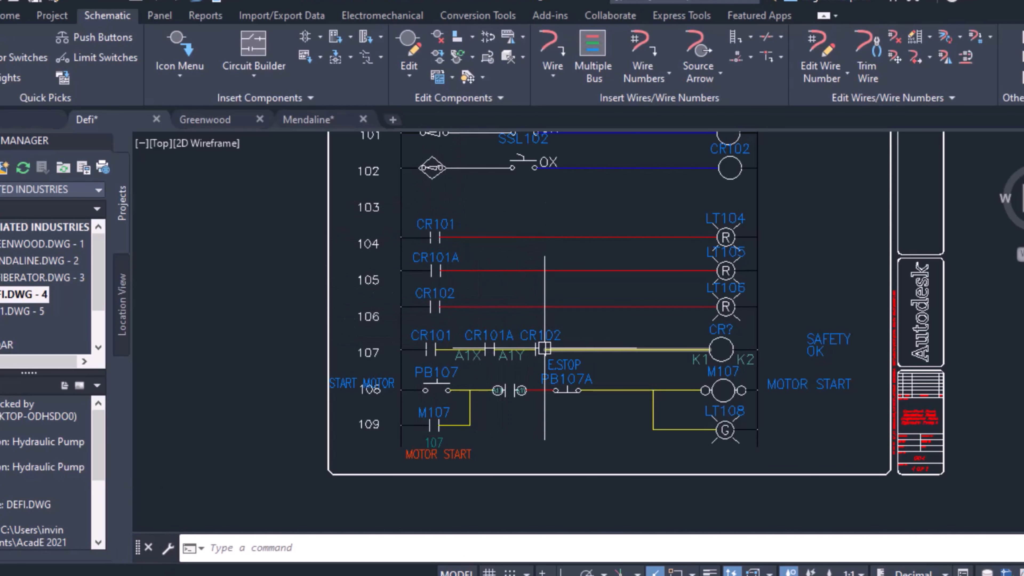
scroll(560, 387, up, 4)
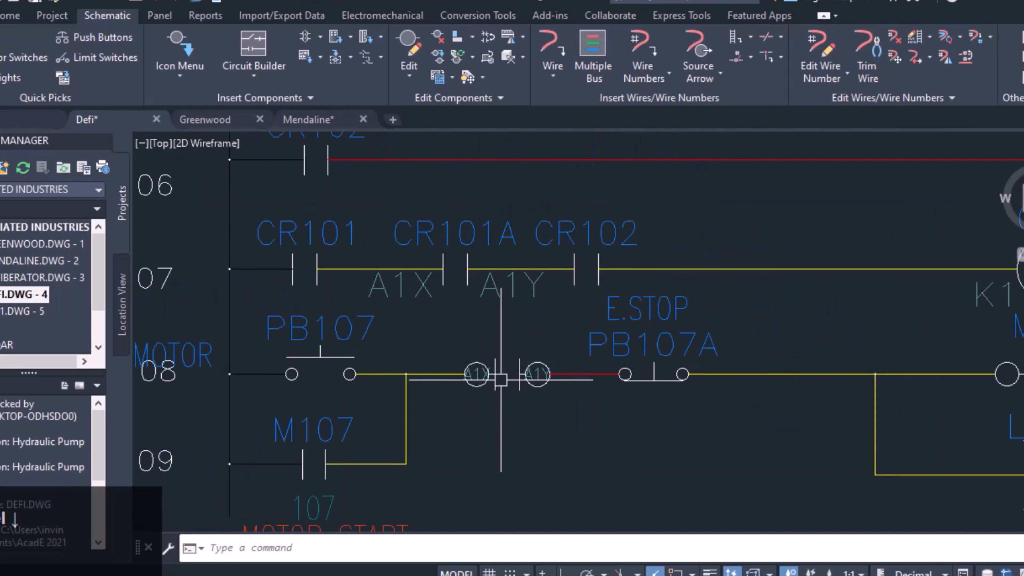
scroll(565, 366, down, 1)
double_click(526, 375)
click(560, 321)
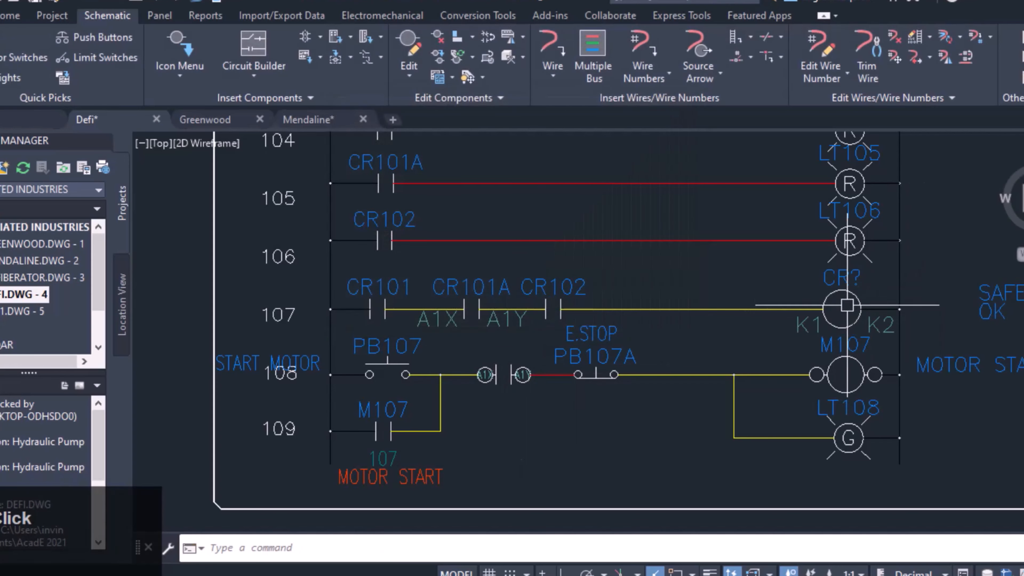
middle_drag(546, 413, 533, 422)
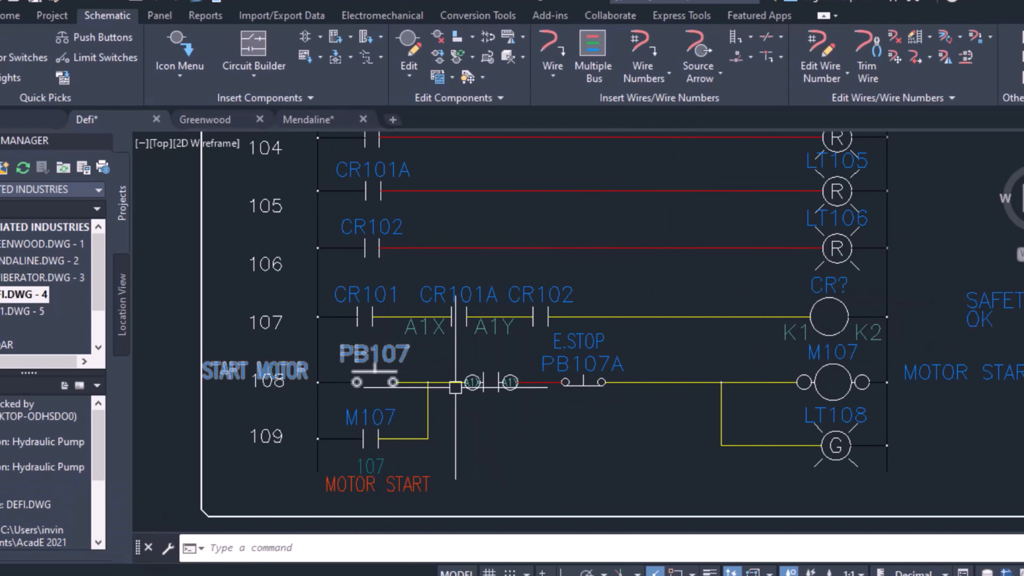
scroll(560, 363, down, 3)
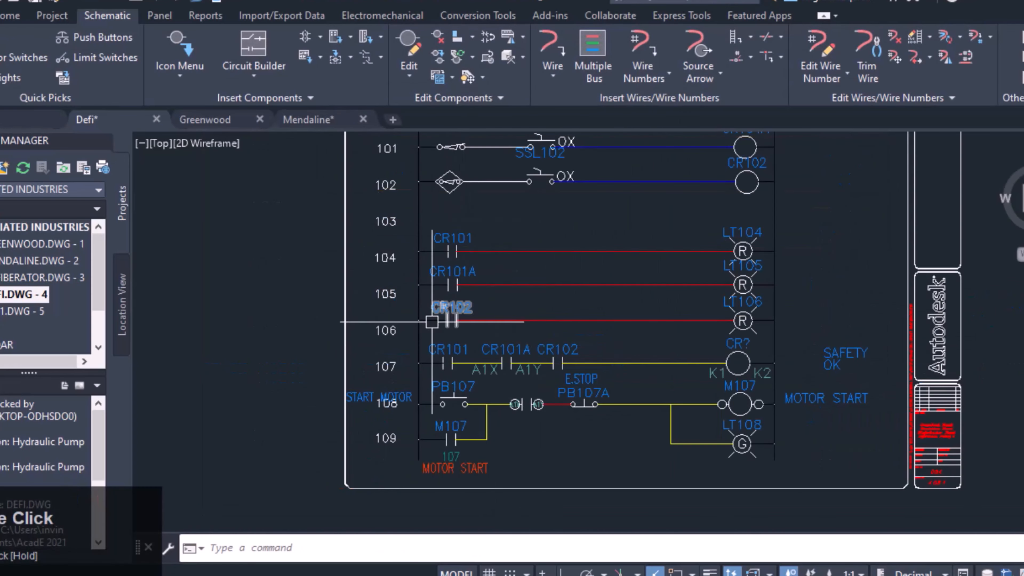
scroll(565, 349, up, 3)
scroll(697, 338, down, 1)
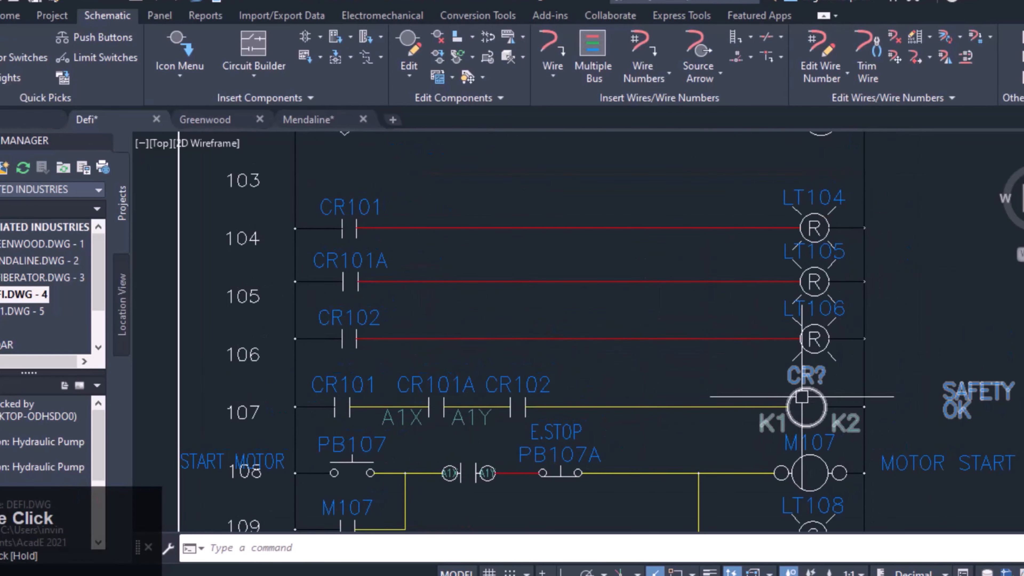
scroll(489, 270, down, 3)
scroll(587, 279, up, 1)
Add an empty rung at line 103 and trim away the stray rung wire along line 102
middle_drag(587, 280, 605, 240)
middle_drag(491, 278, 508, 292)
click(914, 37)
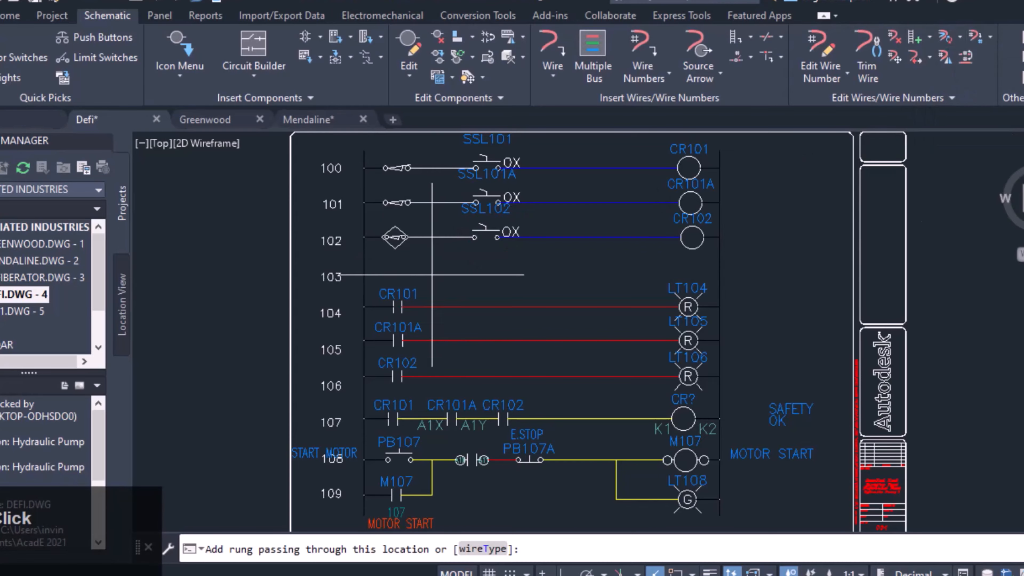
click(422, 277)
middle_drag(496, 282, 513, 298)
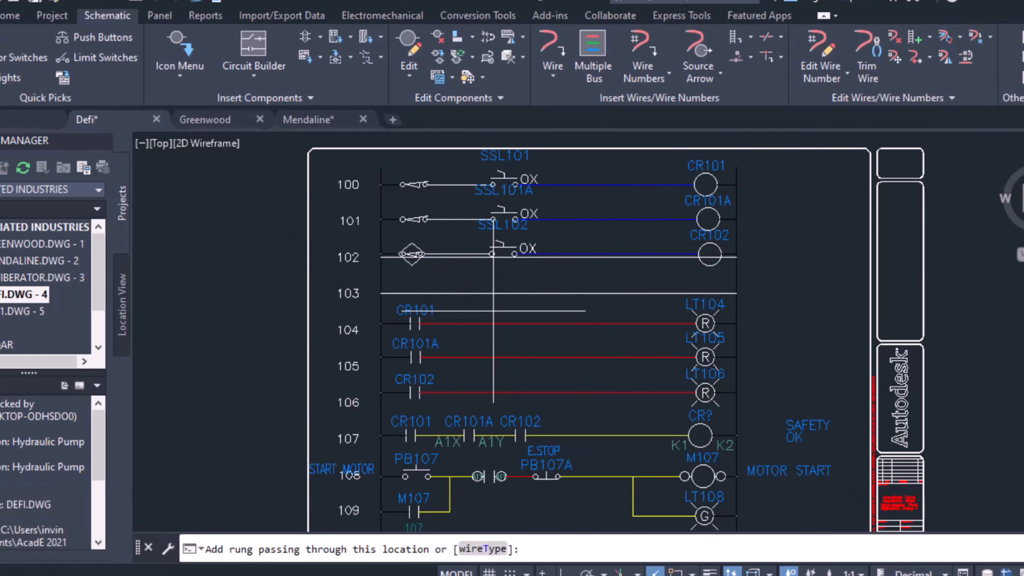
scroll(491, 285, up, 2)
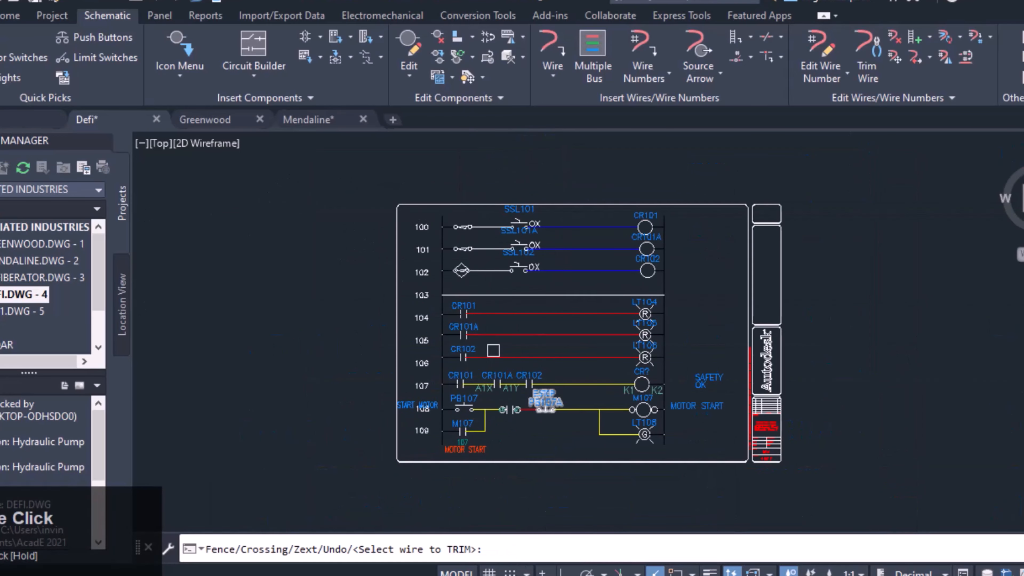
click(573, 271)
key(Escape)
scroll(572, 283, up, 1)
Try to draw a vertical wire from rung 103 up across rungs 102 and 101 to rung 100
click(552, 53)
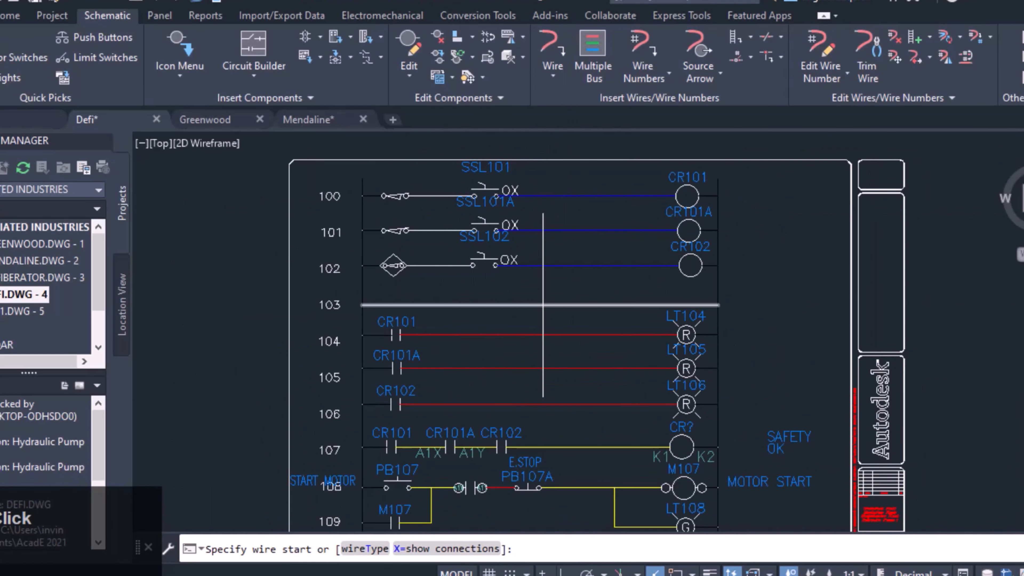
scroll(619, 263, up, 2)
click(500, 329)
click(505, 156)
scroll(507, 156, up, 6)
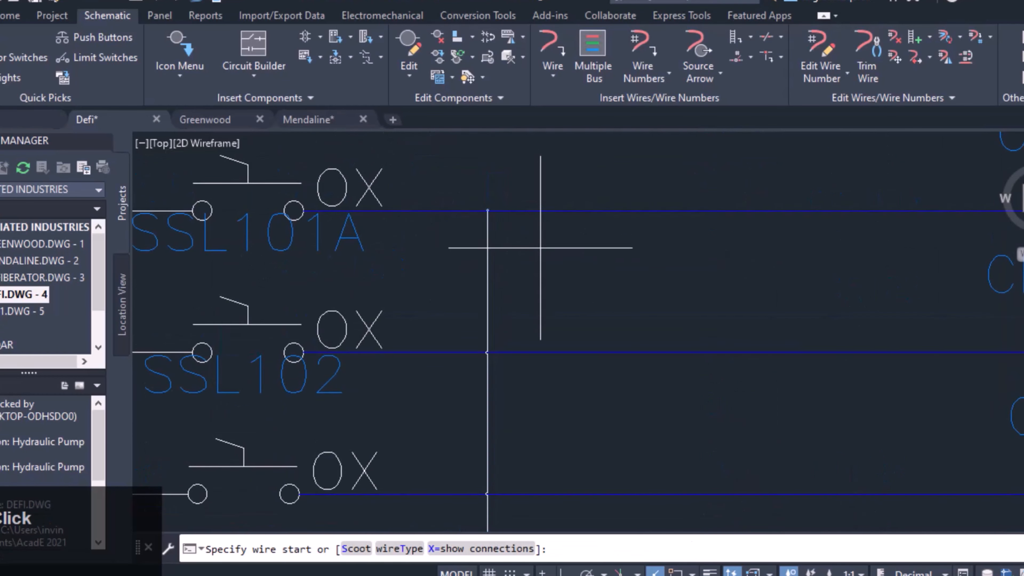
scroll(552, 258, down, 1)
scroll(532, 403, down, 5)
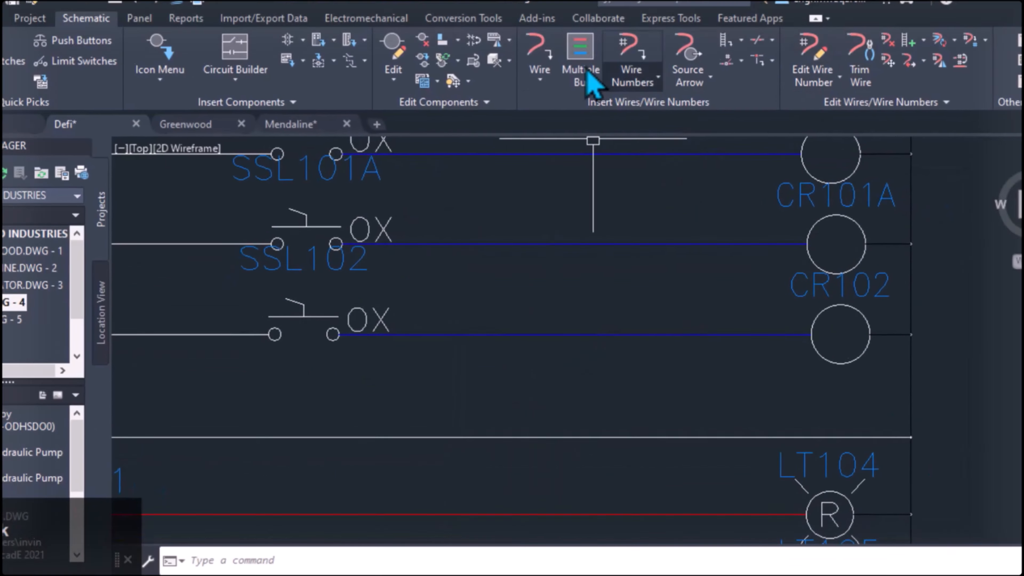
Draw a vertical wire between rungs 100 and 103 on the coil side of the limit switches
click(540, 48)
click(453, 453)
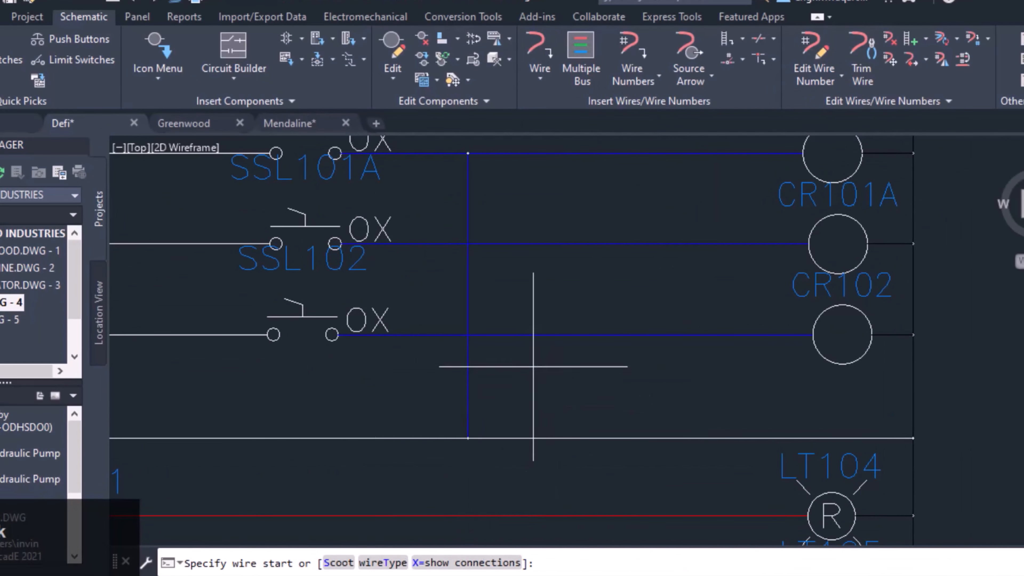
scroll(521, 291, up, 8)
scroll(553, 157, down, 8)
right_click(543, 312)
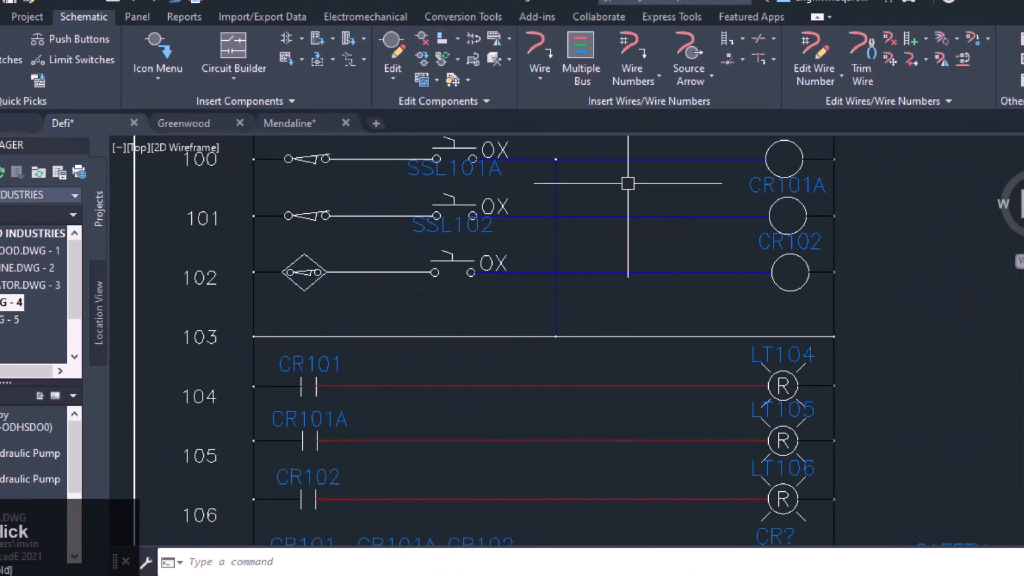
Trim rung 103 on both sides of its junction, clearing the empty rung and the vertical connecting wire
click(861, 60)
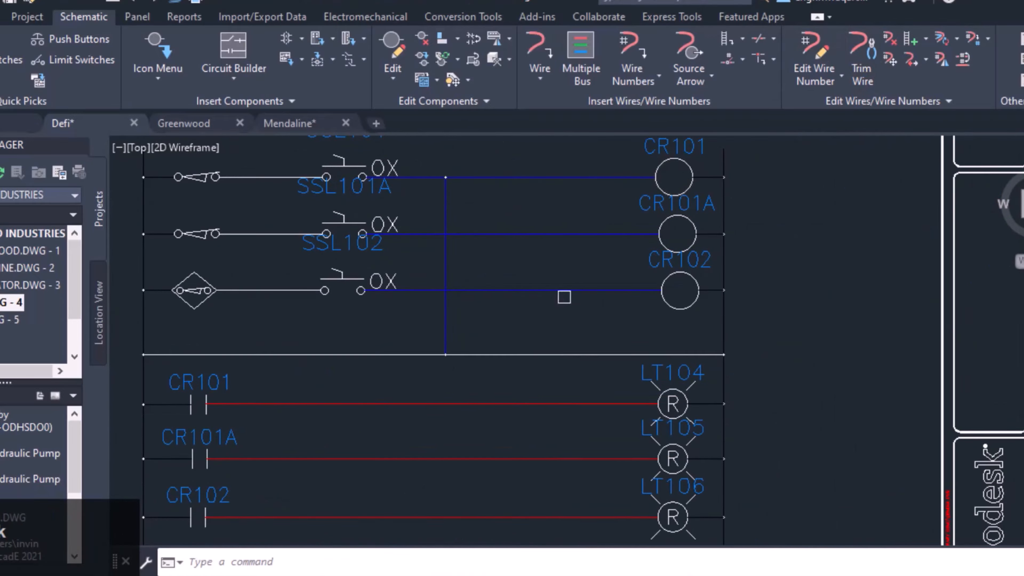
click(560, 354)
right_click(507, 334)
scroll(402, 370, up, 1)
scroll(612, 277, down, 3)
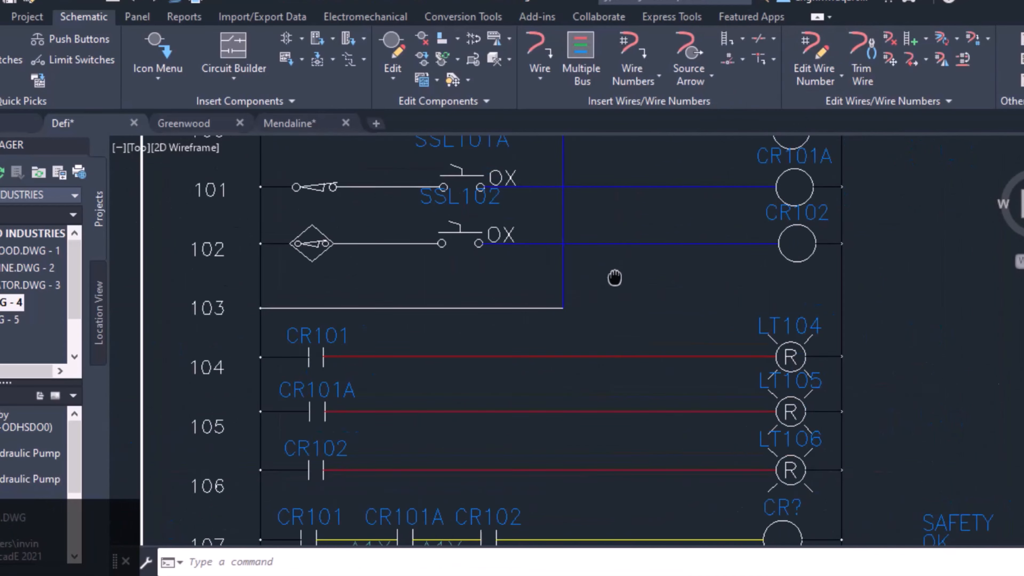
click(861, 60)
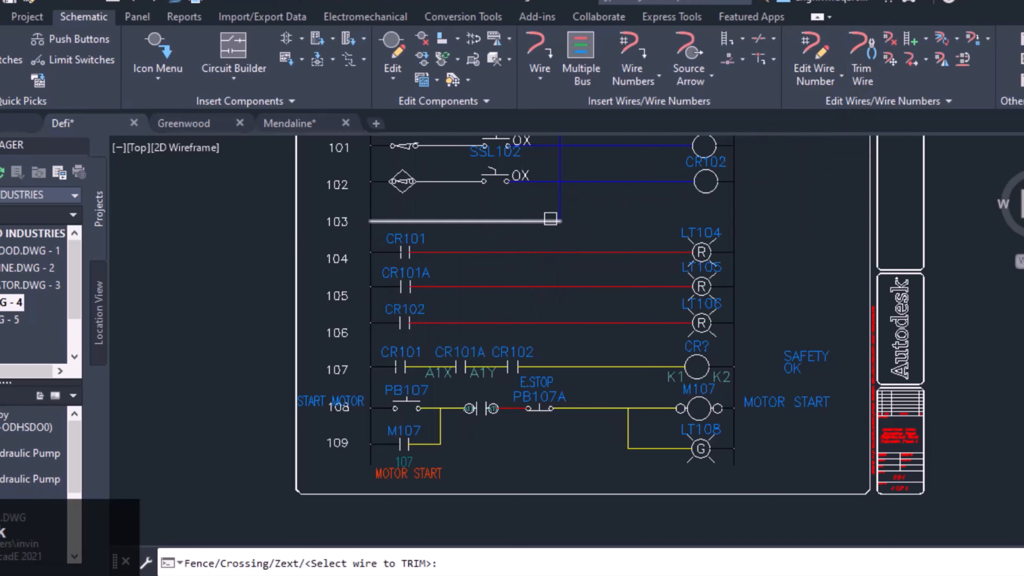
click(551, 220)
right_click(445, 384)
Scoot the M107 contact branch, LT108 lamp branch and rung 108 wiring downward, and auto-retag the moved components
click(458, 39)
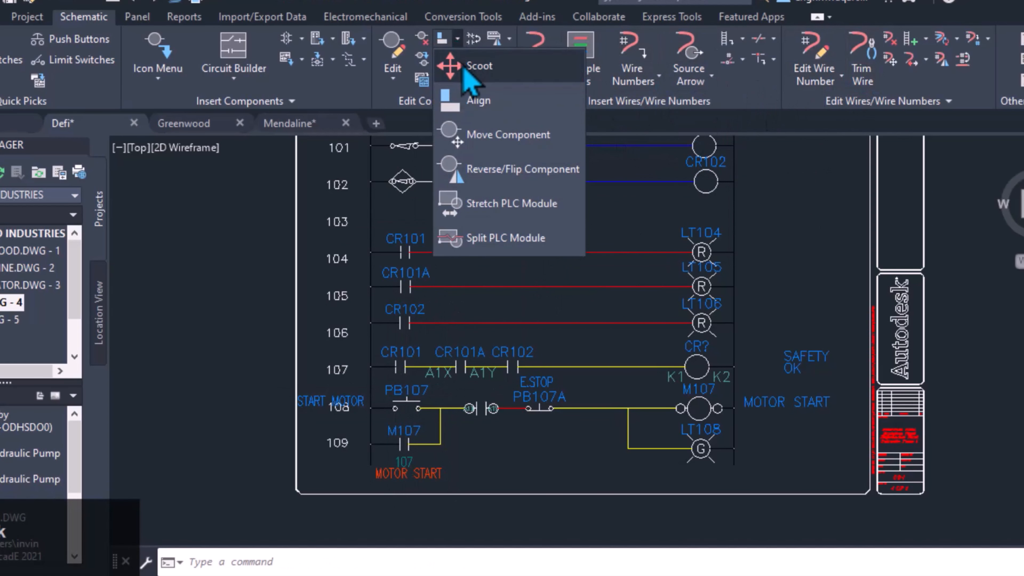
click(467, 65)
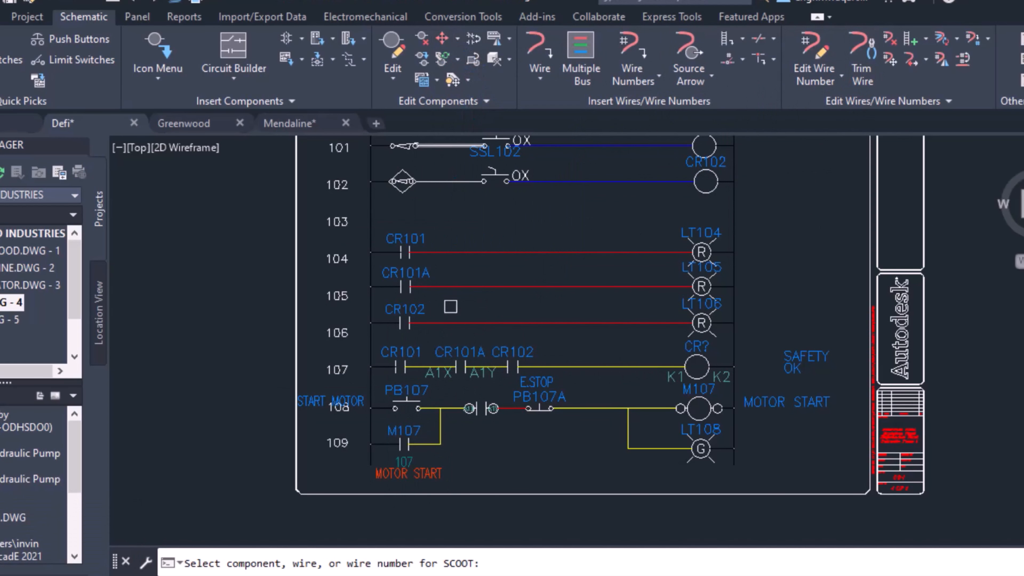
click(430, 444)
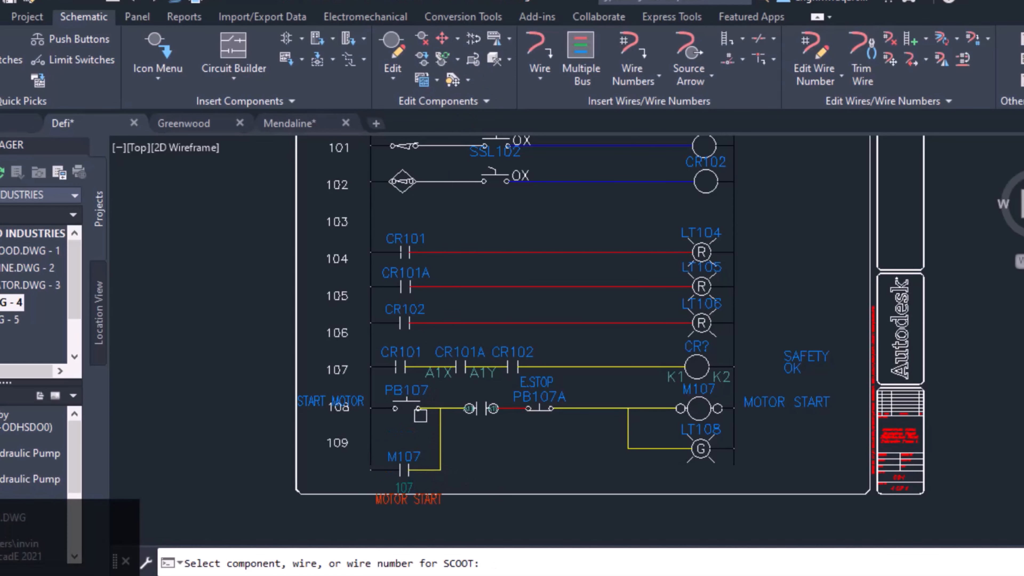
click(700, 448)
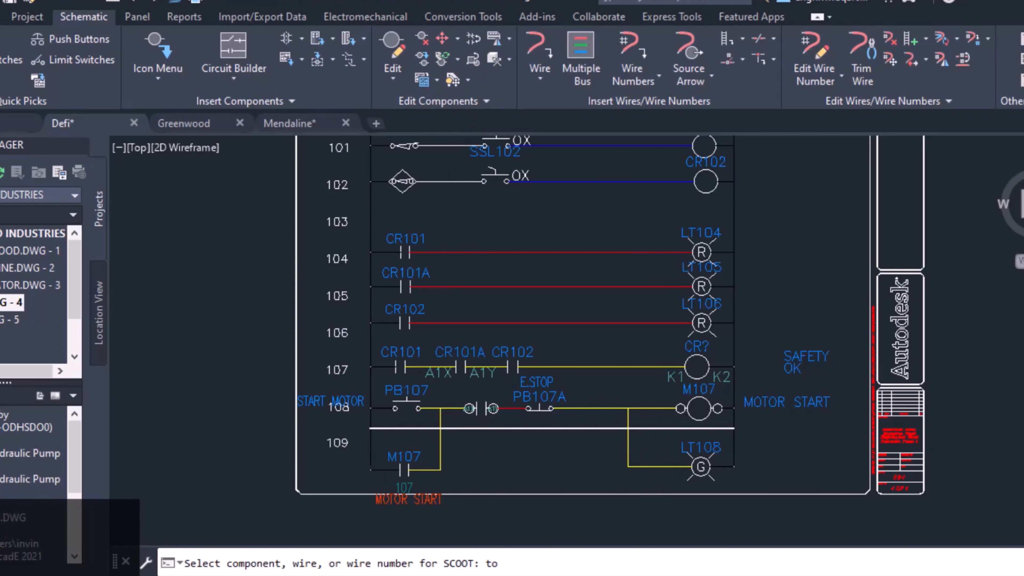
click(576, 388)
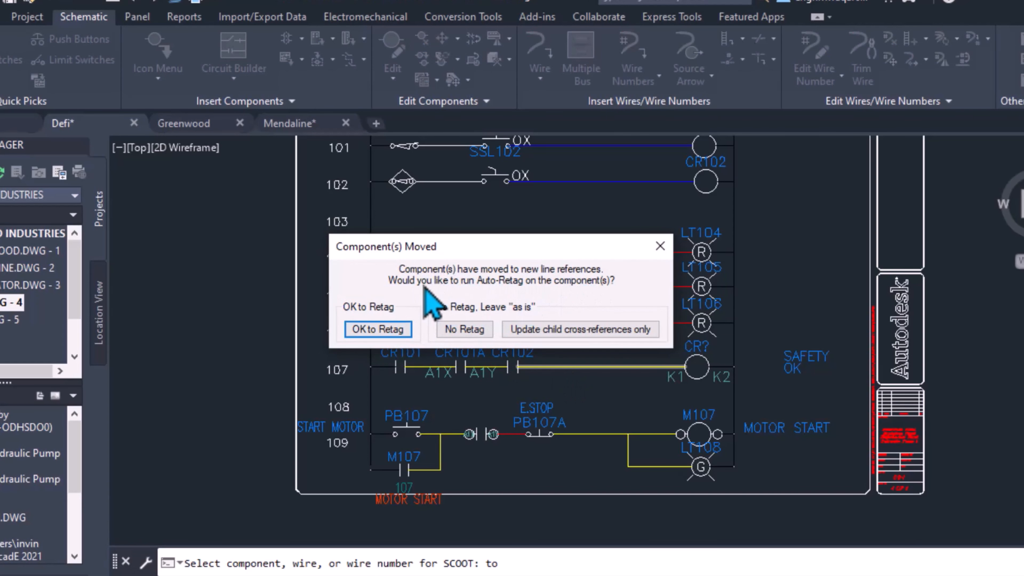
click(377, 329)
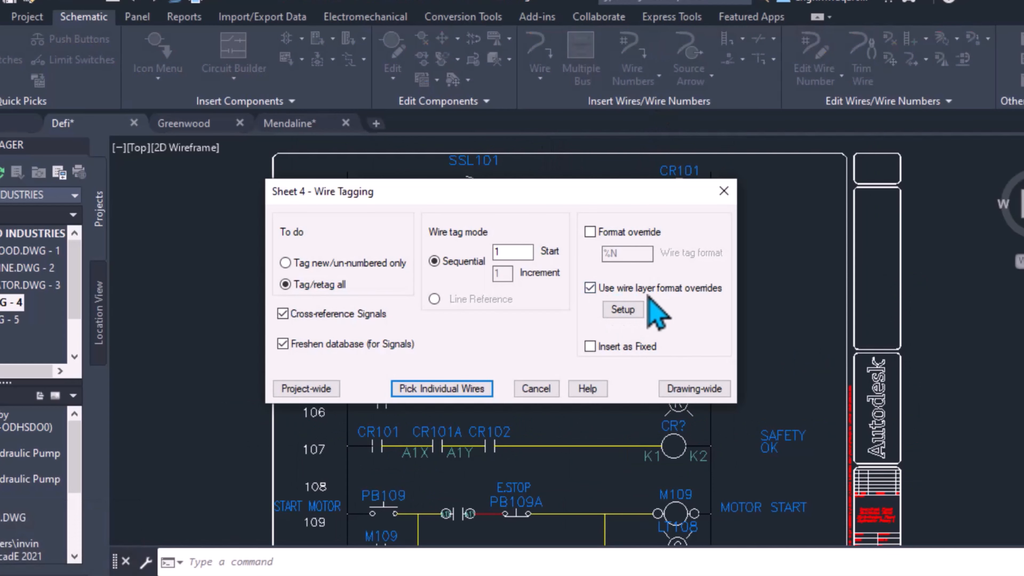
Set the wire number format for the OUT* wire layer to %N with starting sequence 101
drag(464, 198, 198, 107)
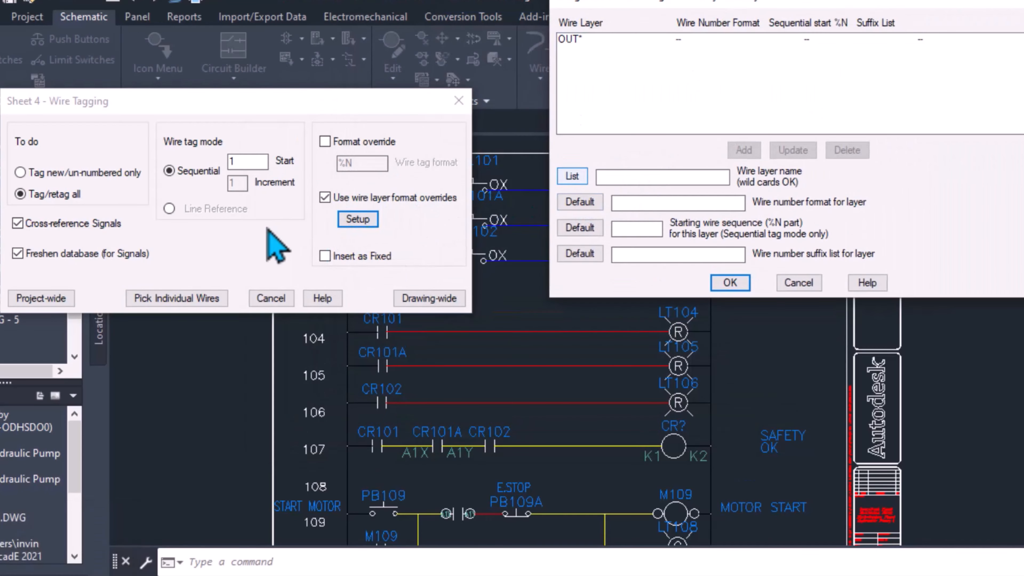
click(581, 39)
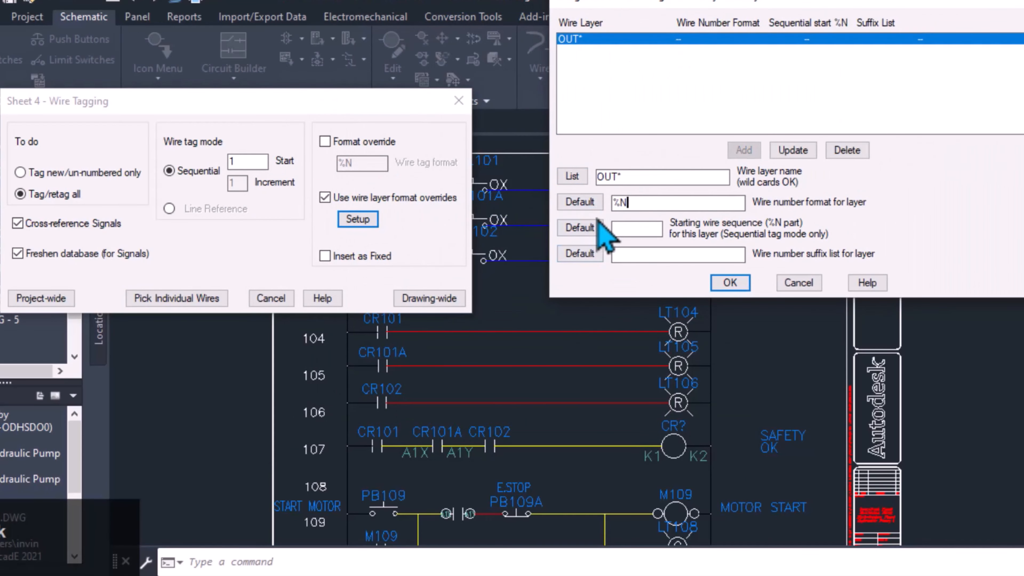
click(792, 150)
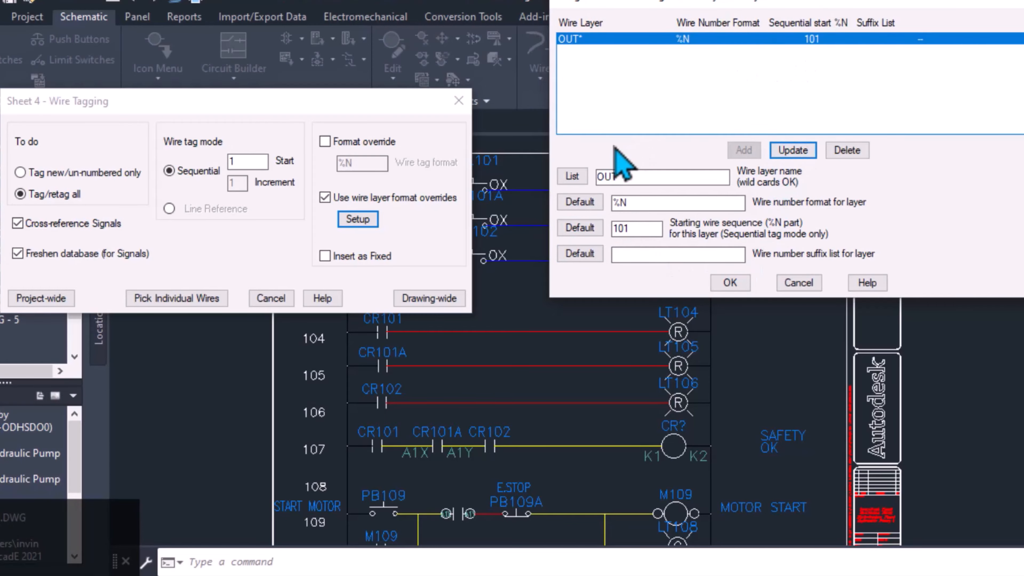
Add a wire layer override for L_Y* with format %N and starting sequence A10, and accept the layer formats
click(575, 176)
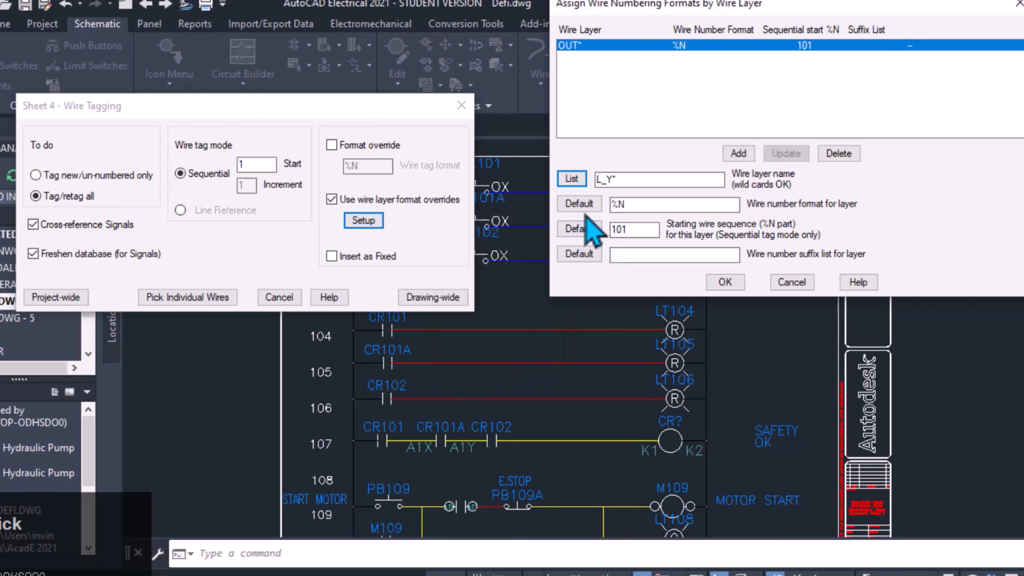
key(Tab)
key(Tab)
key(Tab)
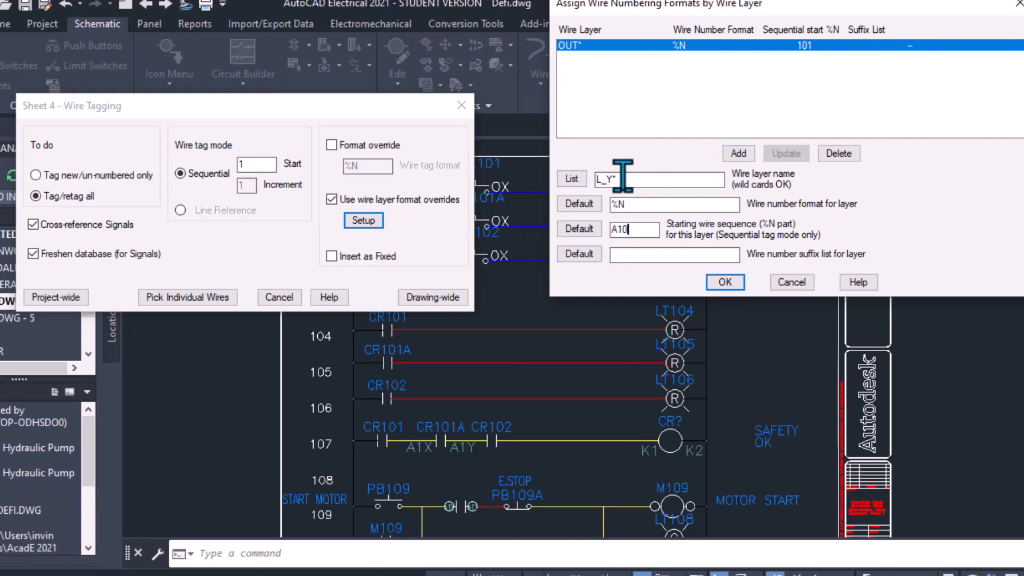
click(737, 154)
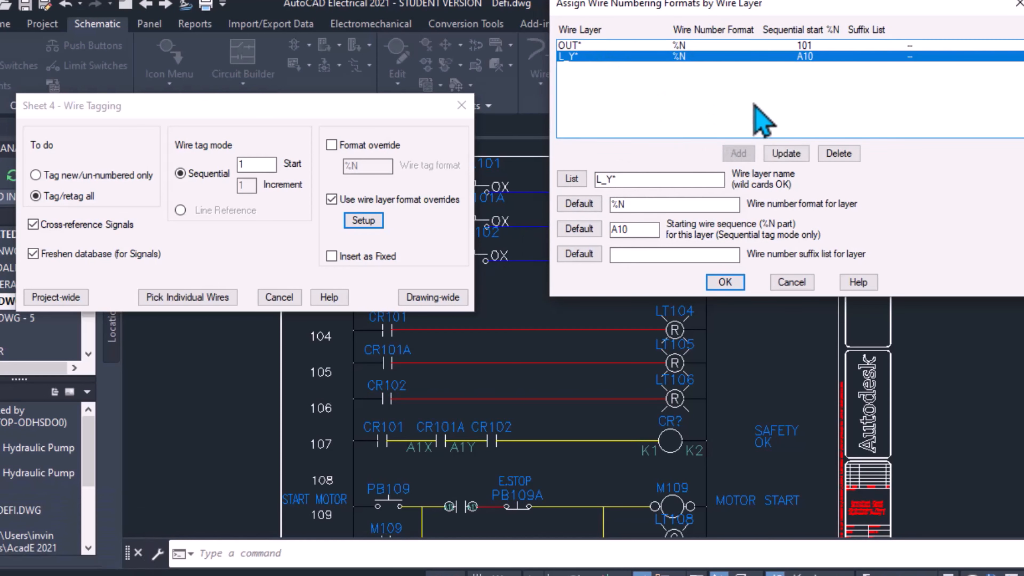
click(724, 282)
Number individually picked wires: the blue output wires on rungs 100 to 102 and the yellow wires on rungs 107 and 109
drag(249, 113, 484, 16)
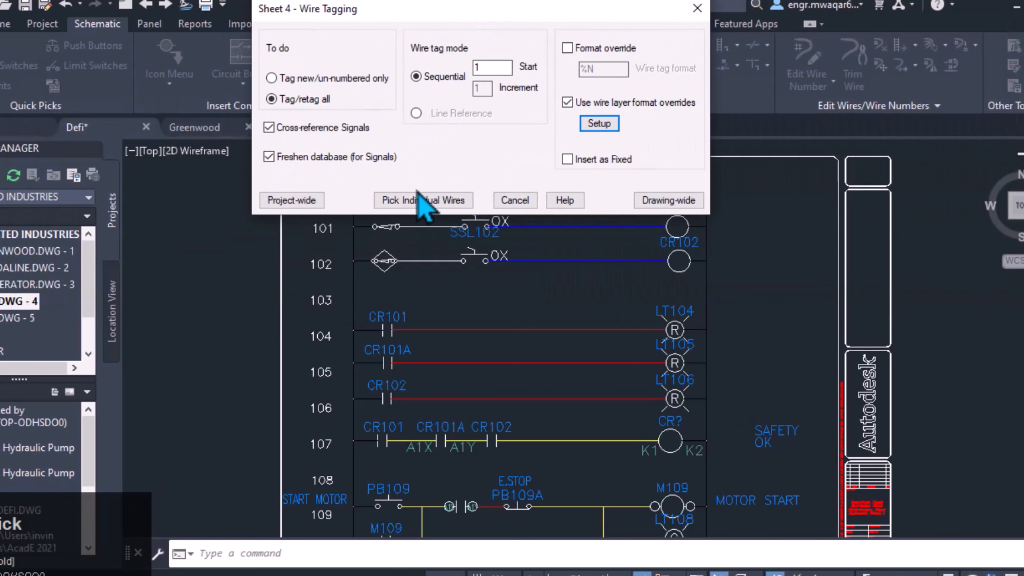
click(441, 199)
click(578, 190)
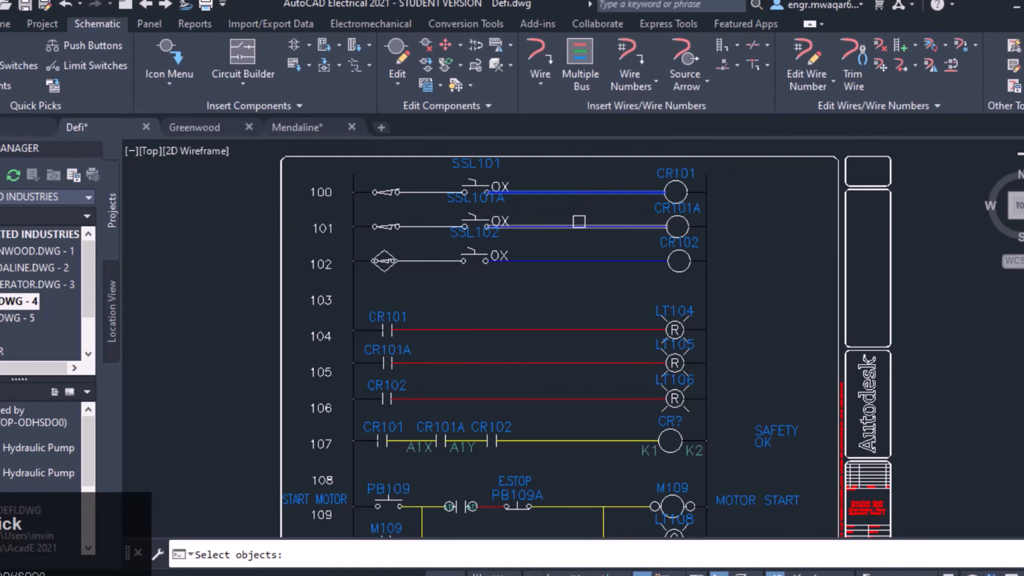
click(578, 222)
click(578, 247)
click(578, 265)
middle_drag(546, 401, 577, 290)
click(447, 330)
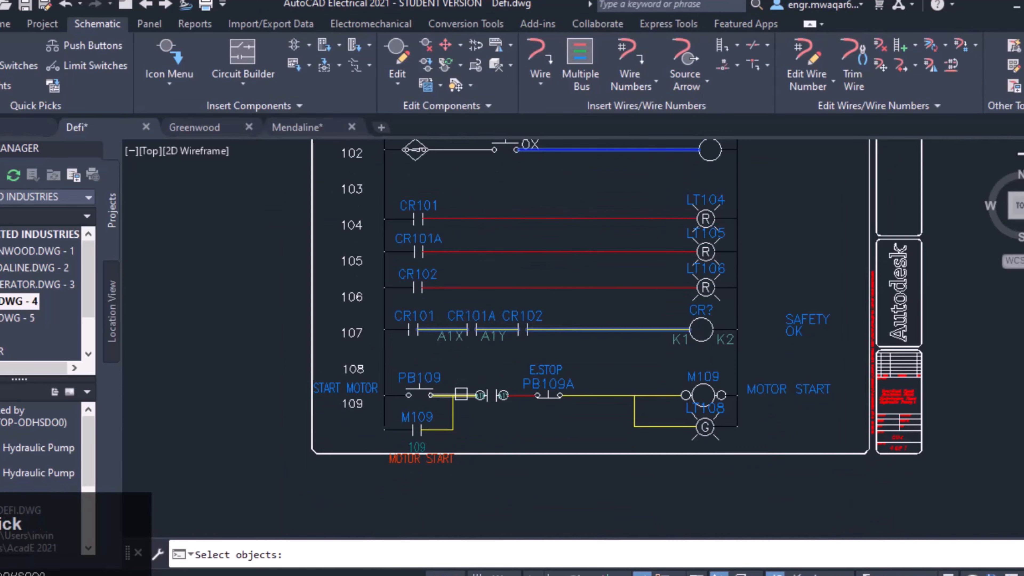
key(Return)
scroll(591, 376, down, 2)
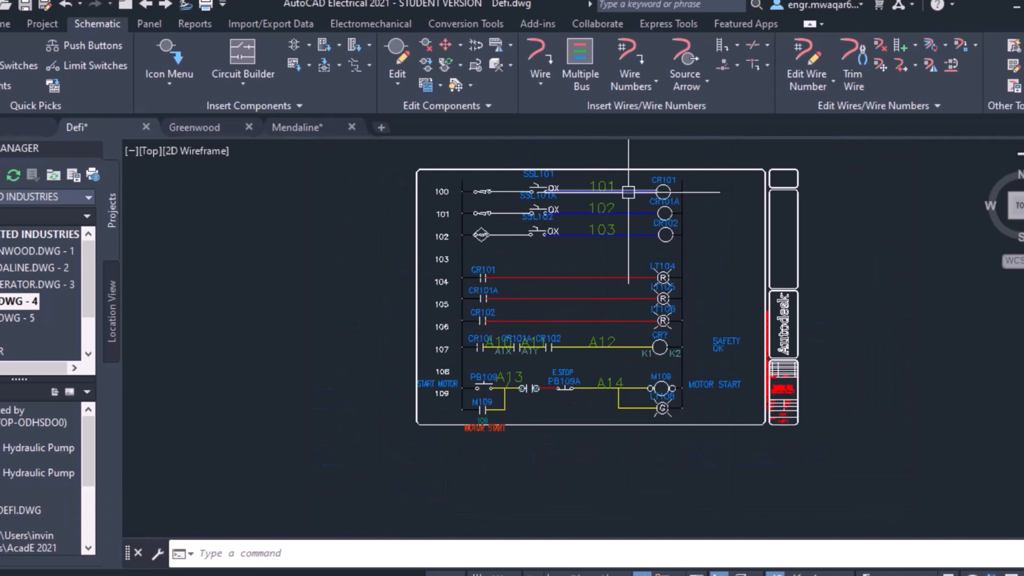
scroll(589, 343, up, 3)
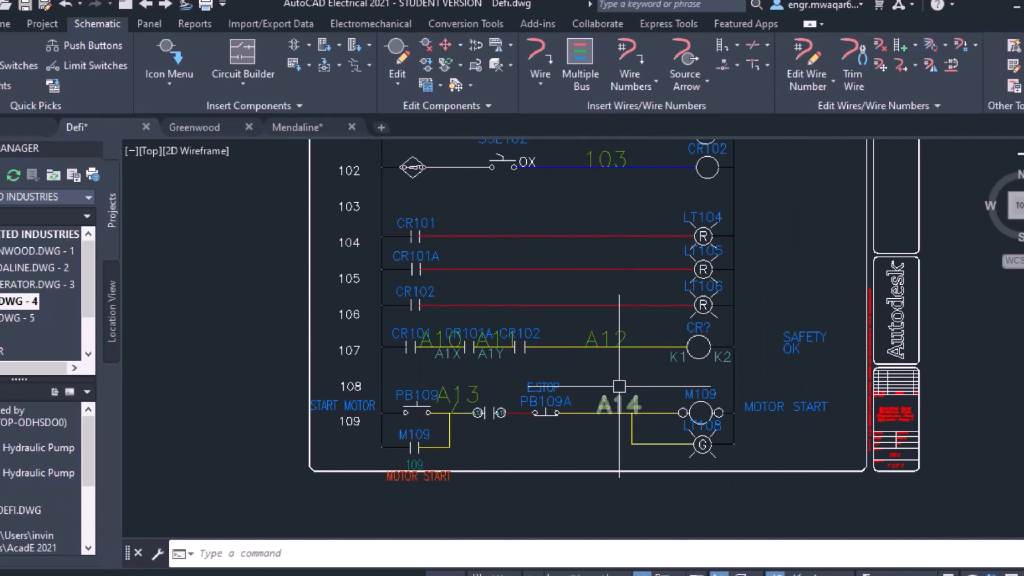
middle_drag(601, 279, 520, 272)
scroll(520, 272, down, 2)
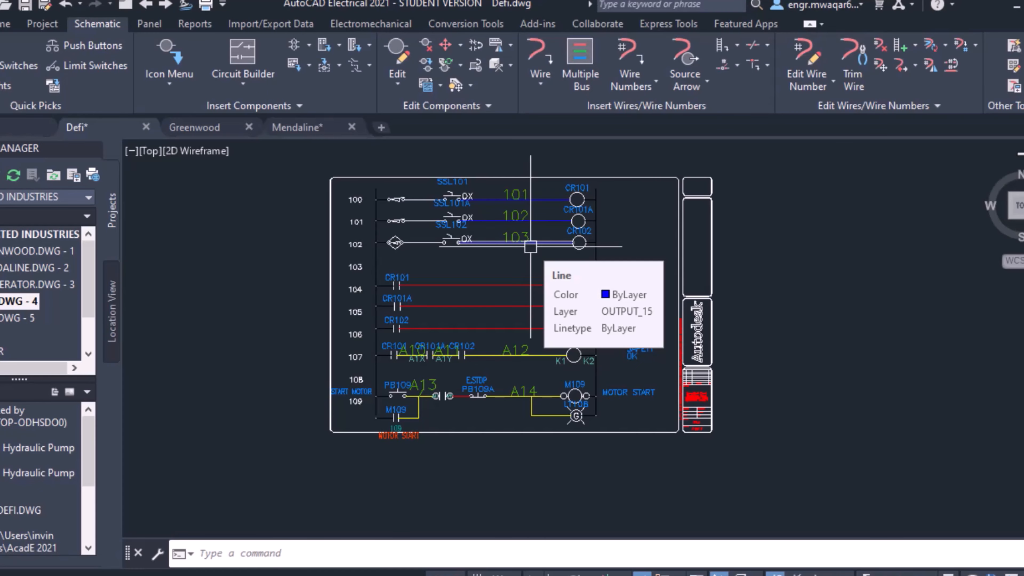
Switch to the Greenwood drawing and extend the ladder bus on the contact side straight down past rung 110
click(194, 127)
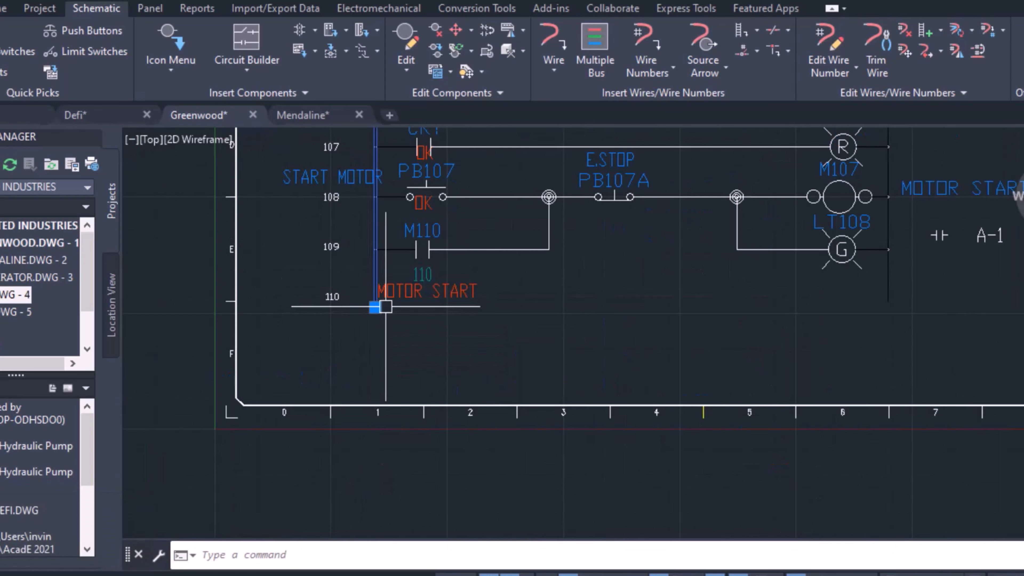
mouse_move(374, 308)
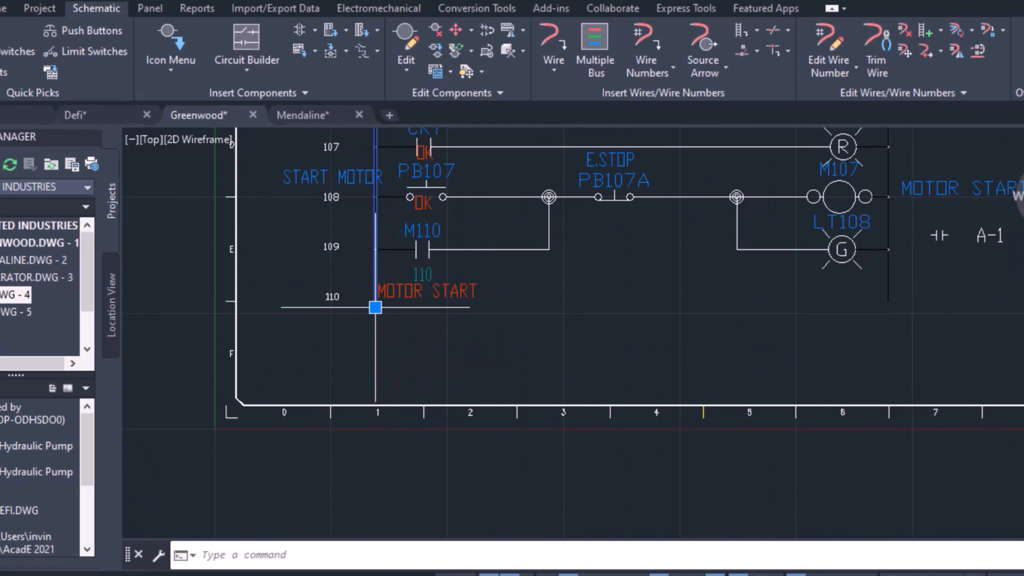
click(412, 339)
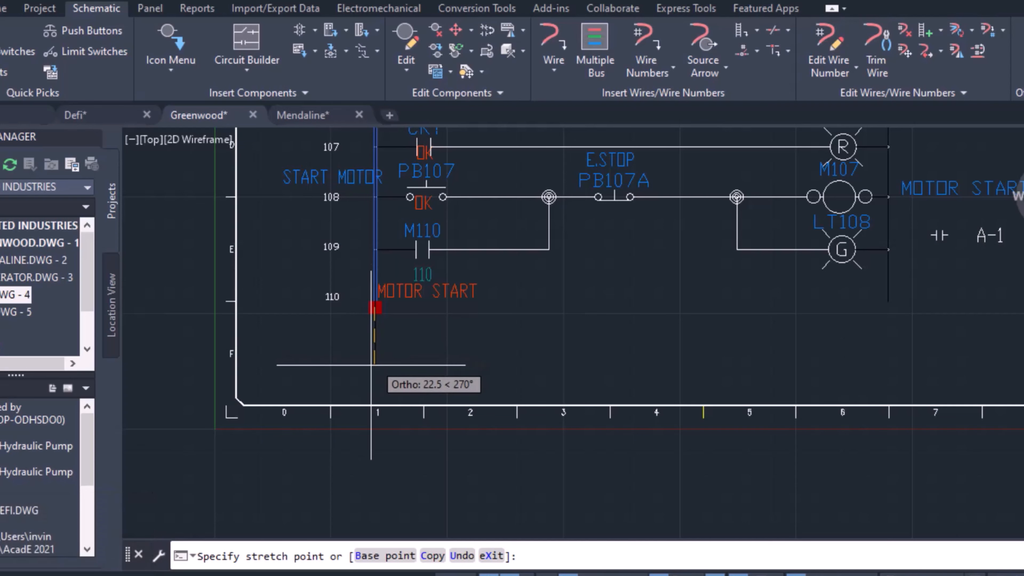
key(F9)
click(375, 359)
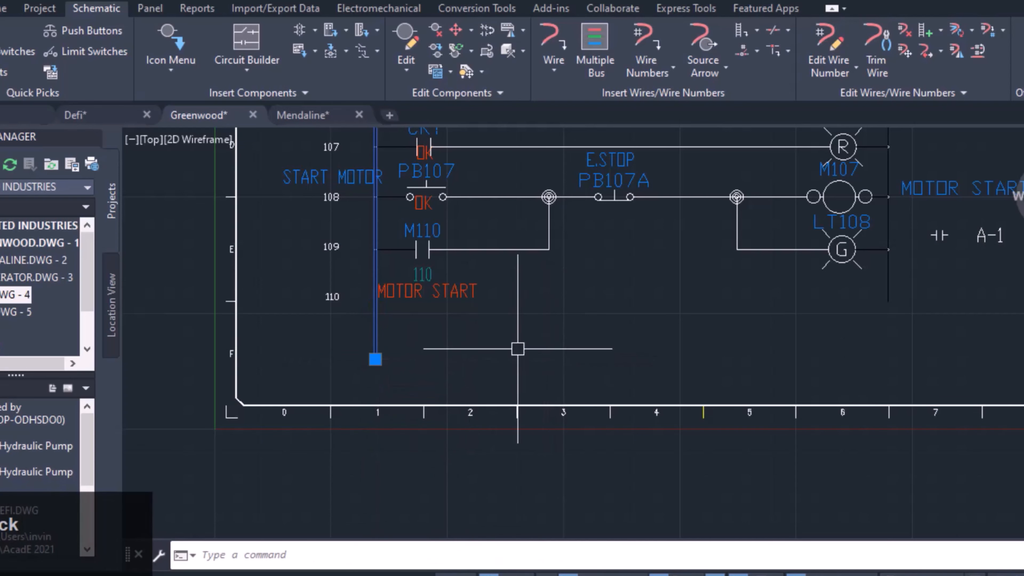
key(Escape)
Extend the ladder bus on the coil side straight down past rung 110
middle_drag(825, 299, 614, 300)
click(677, 287)
mouse_move(677, 301)
click(710, 350)
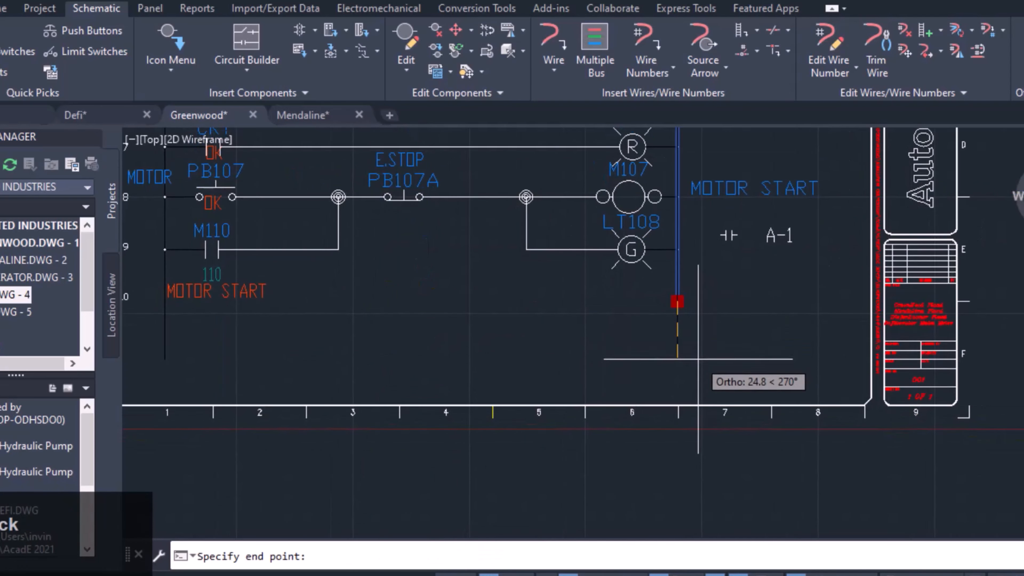
click(678, 370)
key(Escape)
Draw a horizontal line below rung 110 that runs beyond both ladder buses
middle_drag(192, 367, 307, 312)
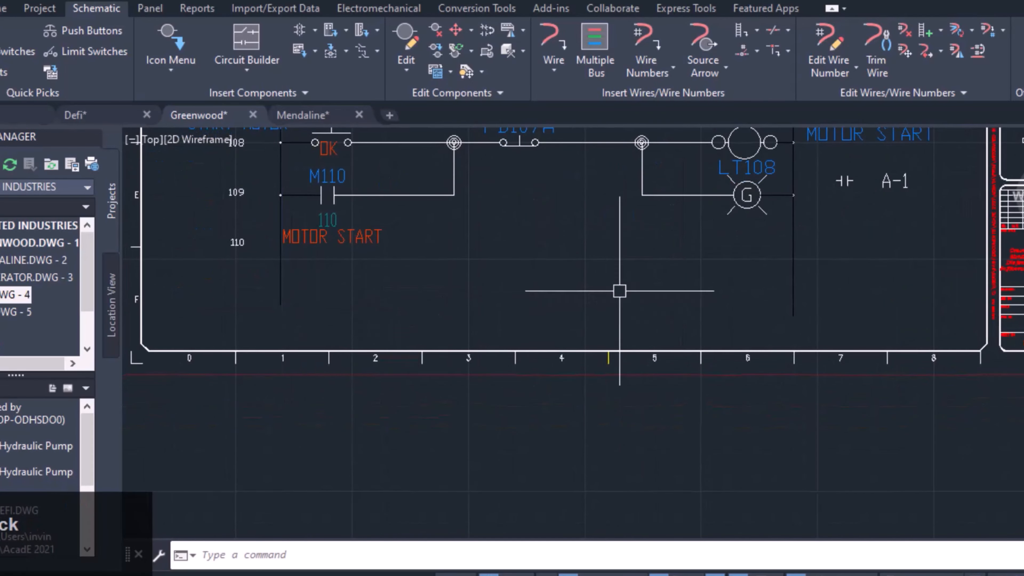
middle_drag(619, 290, 624, 261)
click(4, 8)
text(l)
key(Return)
click(216, 287)
click(854, 285)
key(Escape)
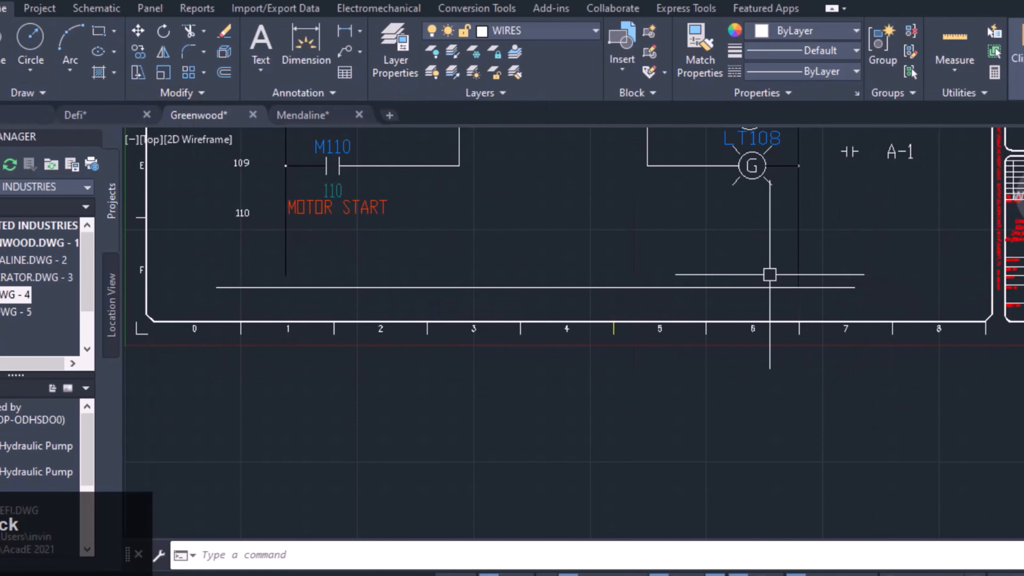
Stretch both ladder buses down to meet the horizontal line below rung 110
scroll(770, 274, up, 2)
click(96, 8)
click(957, 51)
click(810, 283)
middle_drag(519, 251, 708, 208)
click(180, 245)
key(Escape)
middle_drag(178, 269, 221, 325)
Trim away the horizontal line below rung 110
click(876, 50)
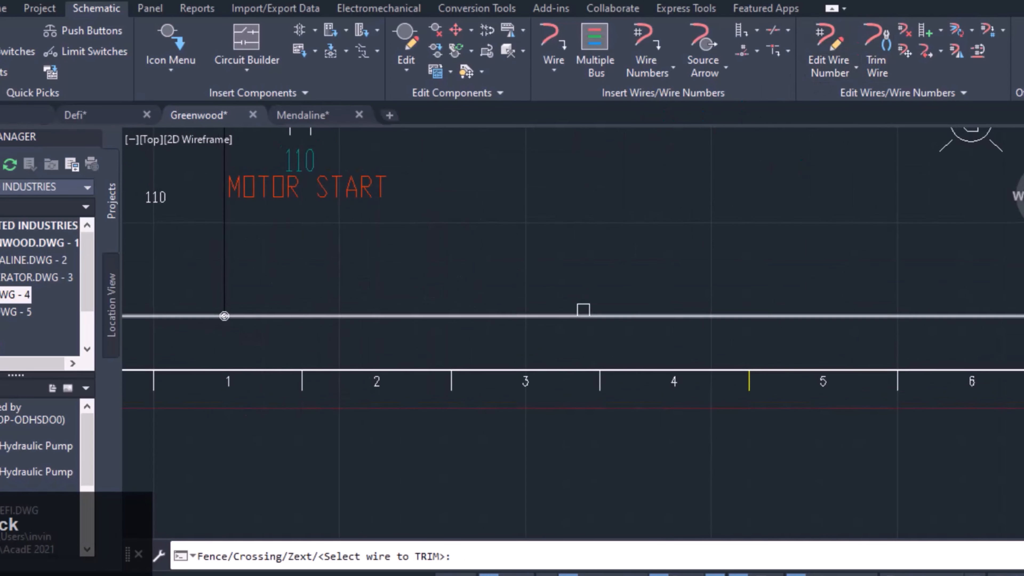
click(564, 315)
middle_drag(879, 313, 781, 253)
Draw a horizontal wire just below the bus ends and stretch both ladder buses down to it
click(553, 44)
scroll(462, 193, down, 2)
click(294, 228)
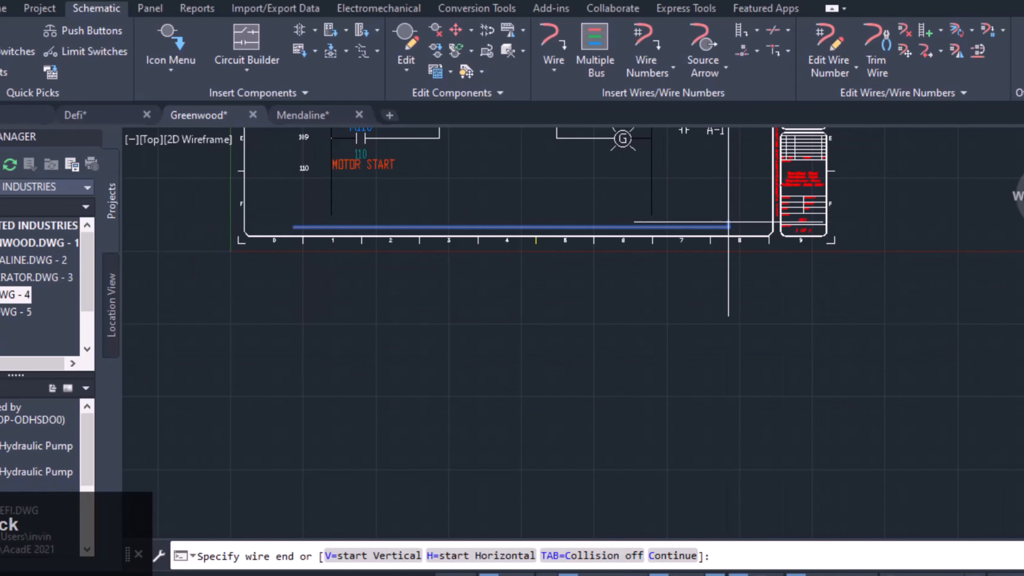
click(730, 227)
key(Escape)
click(957, 51)
key(Escape)
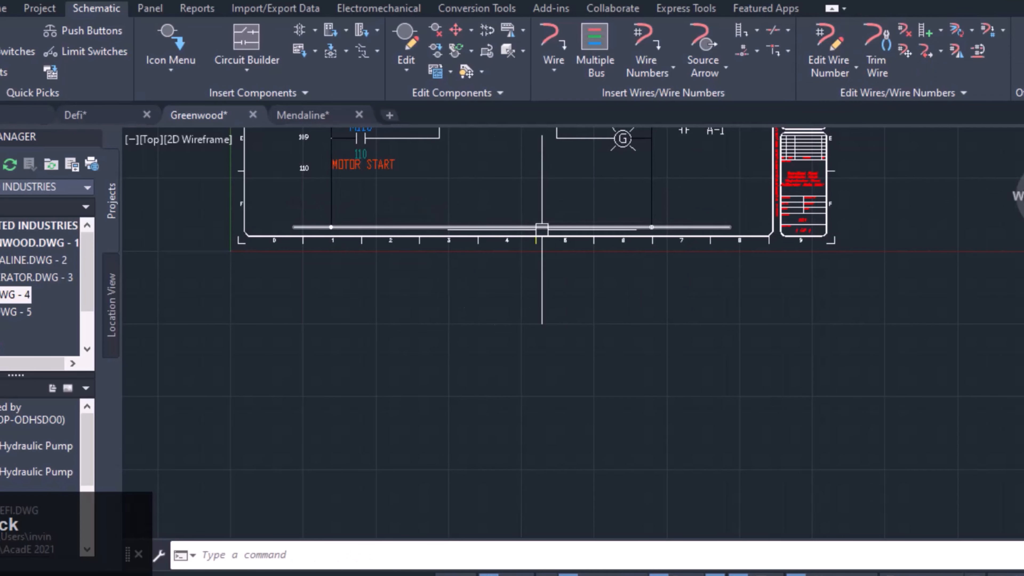
scroll(540, 229, down, 3)
Switch to the Mendaline drawing and insert a 3 Pole Motor Circuit Protector described CIRCUIT BREAKER on the horizontal three-phase branch
click(303, 115)
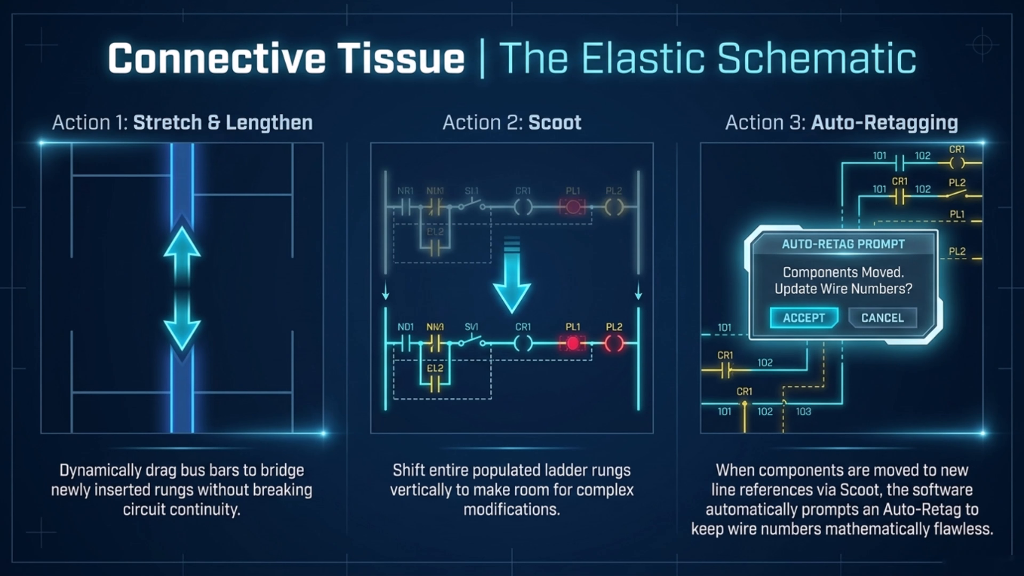
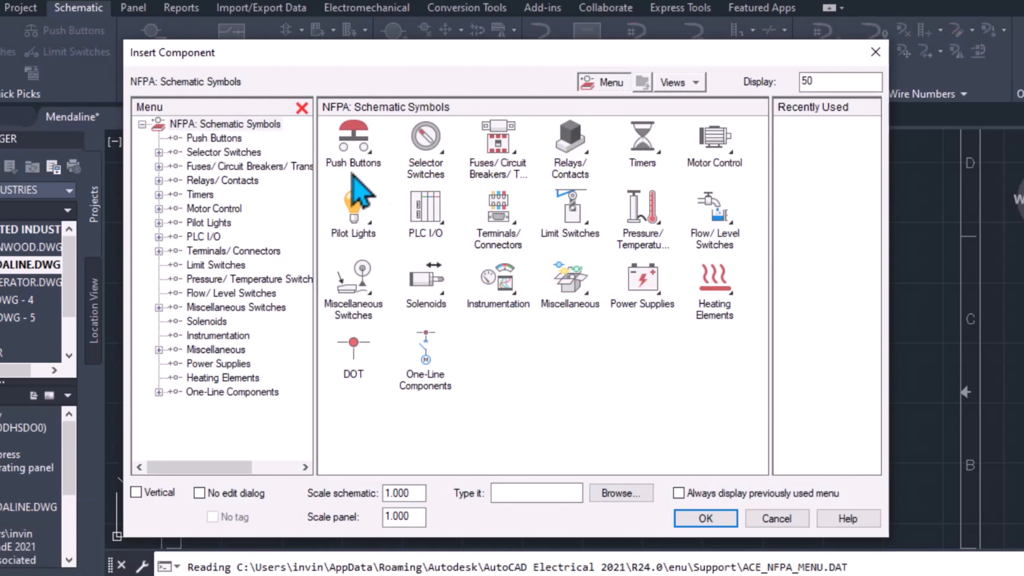
click(159, 167)
click(218, 181)
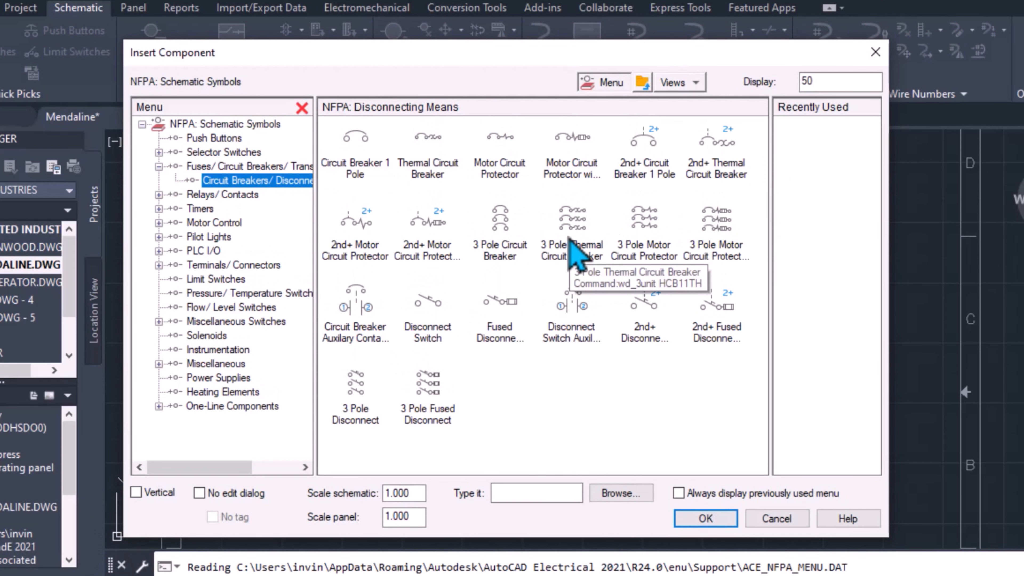
click(575, 252)
click(515, 292)
click(504, 299)
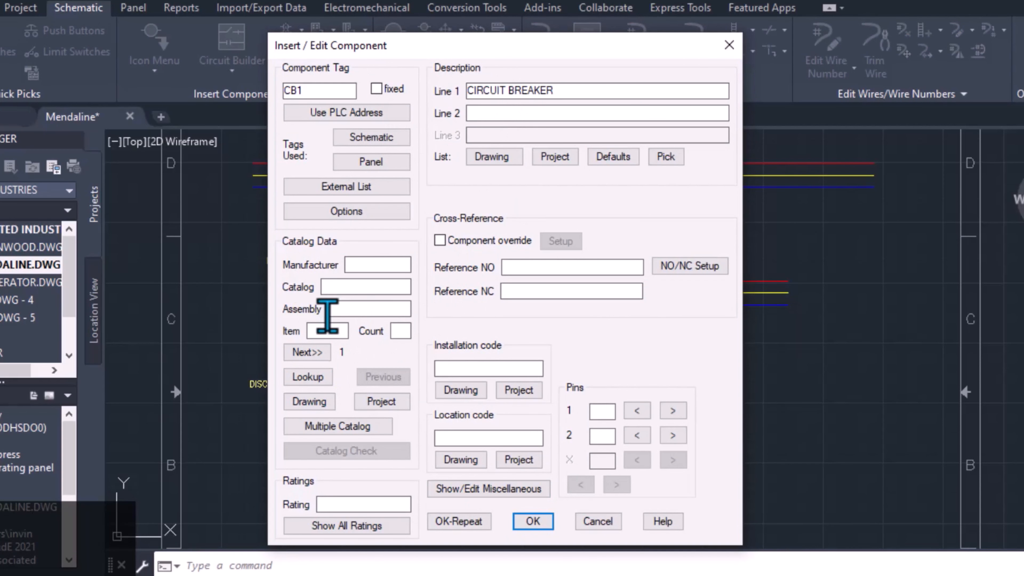
click(532, 521)
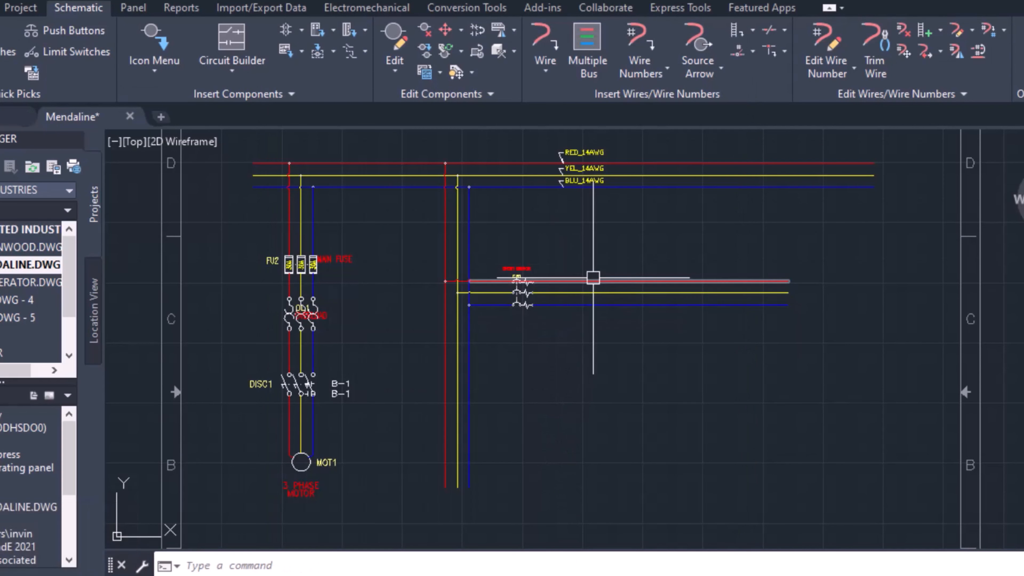
Move the circuit breaker's top pole up onto the red phase wire
scroll(474, 224, up, 5)
click(460, 30)
click(453, 60)
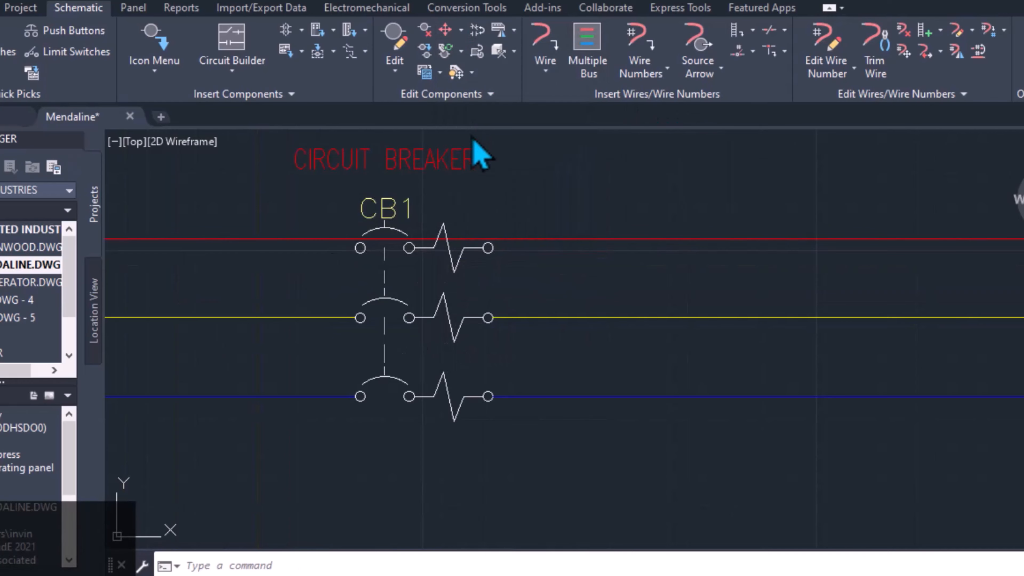
click(423, 243)
click(383, 240)
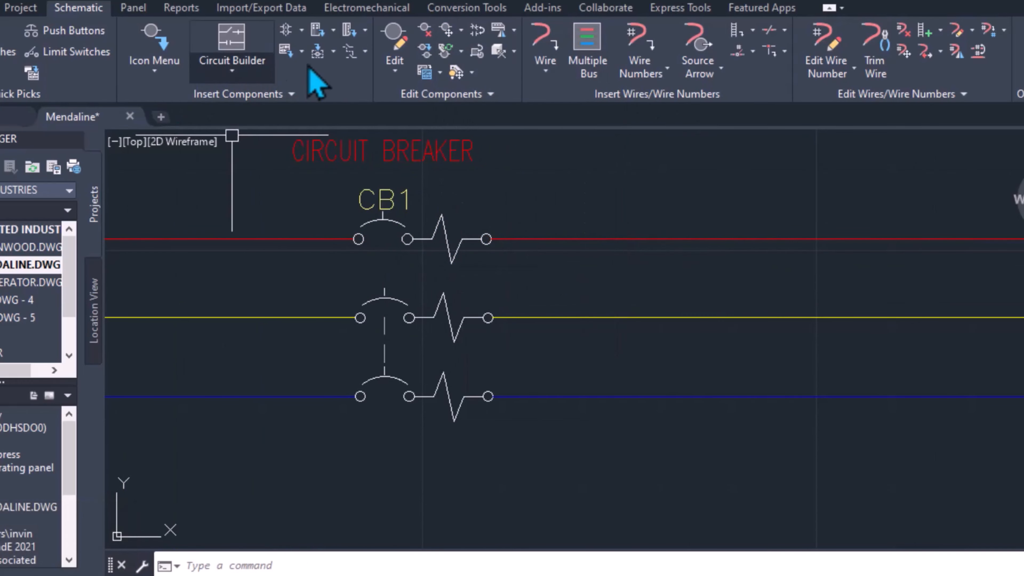
Link the circuit breaker's top and middle poles with a dashed line
click(349, 52)
click(393, 298)
click(448, 255)
Align the circuit breaker's middle and lower poles vertically with its top pole
click(460, 51)
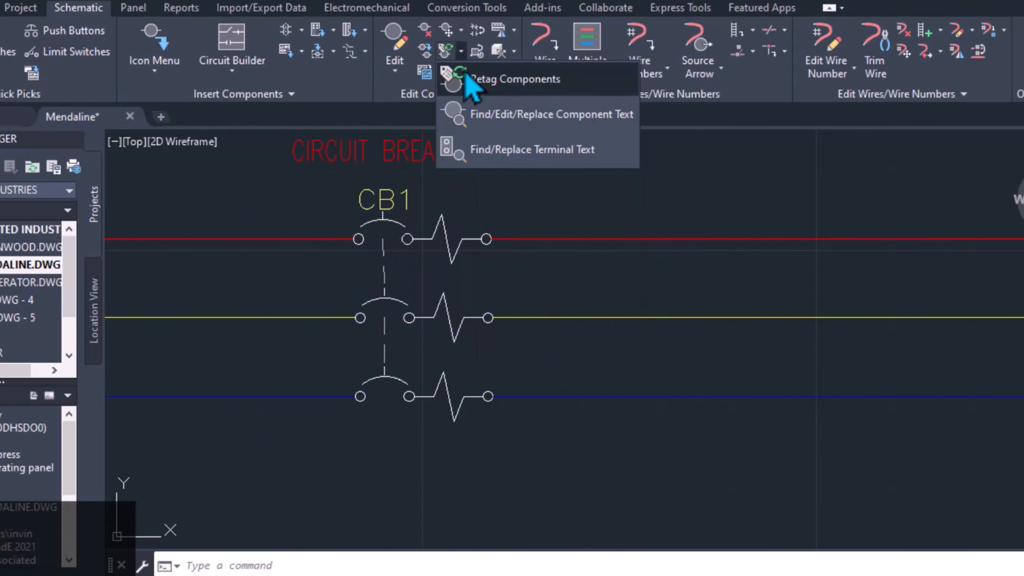
click(460, 30)
click(471, 92)
click(408, 244)
click(485, 397)
key(Return)
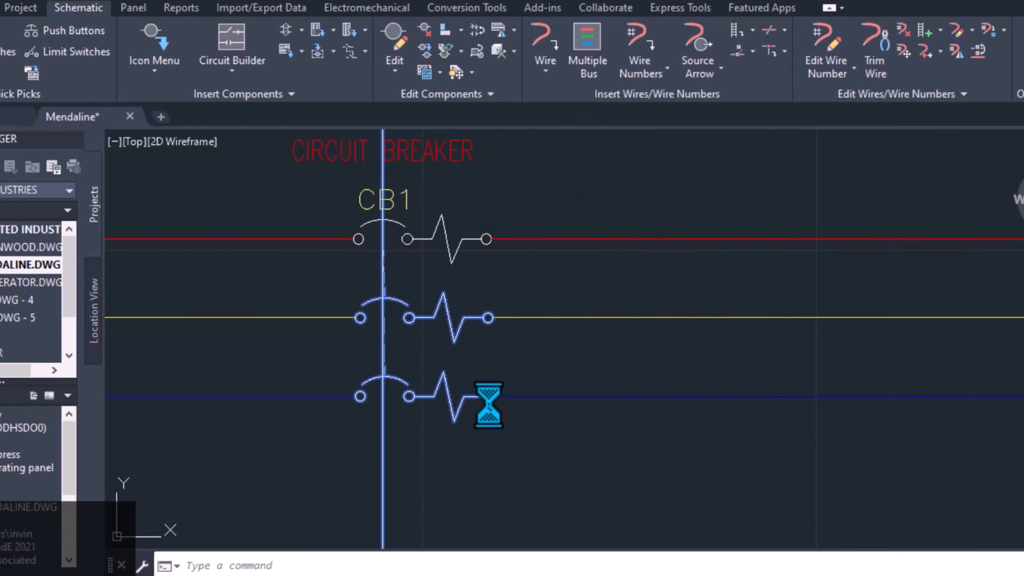
scroll(464, 224, down, 3)
Insert 3 Phase Overloads after the circuit breaker on the three-phase branch, with the description OVERLOAD
click(149, 64)
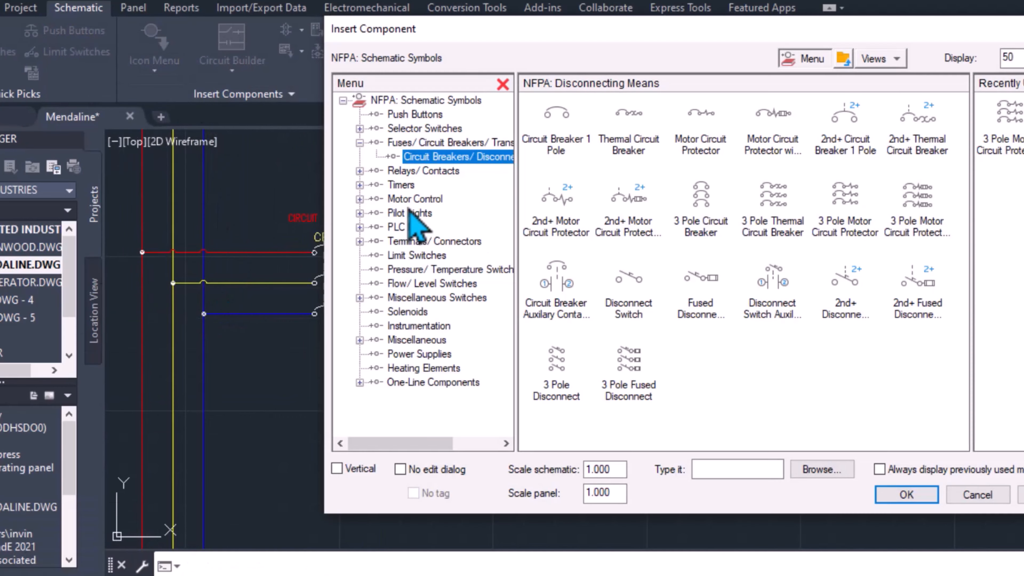
click(415, 198)
click(760, 126)
click(492, 252)
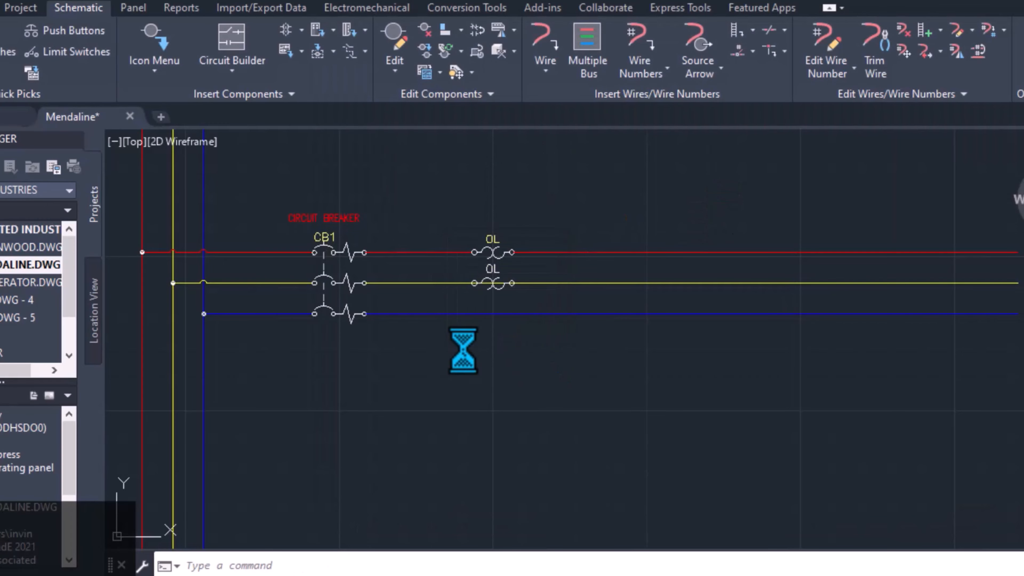
text(OVERLOAD)
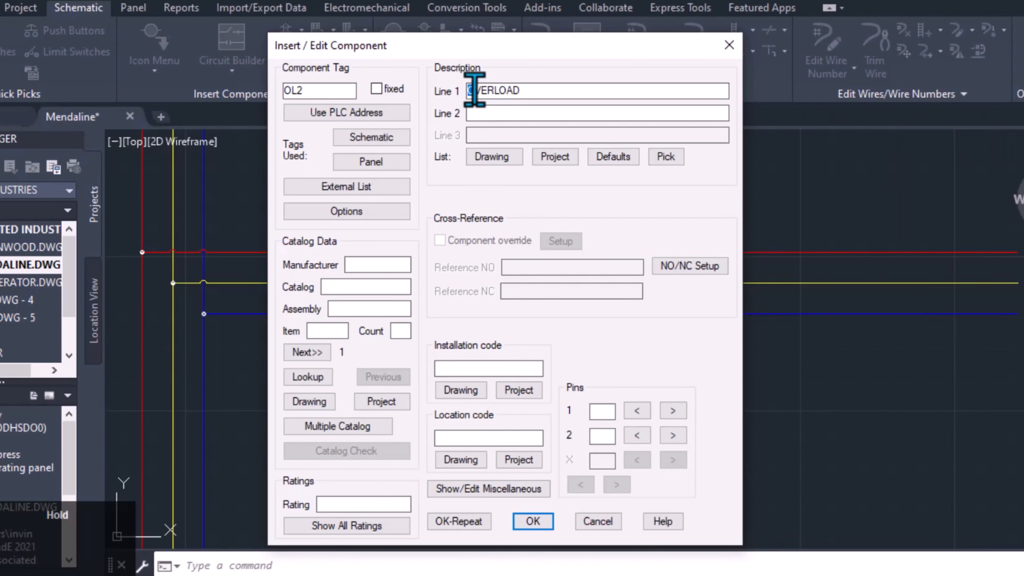
click(531, 521)
Complete the overload's description as MOTOR OVERLOAD and insert a 3 Pole Disconnect after the overloads on the three-phase branch
middle_drag(642, 201, 518, 244)
key(Return)
click(242, 180)
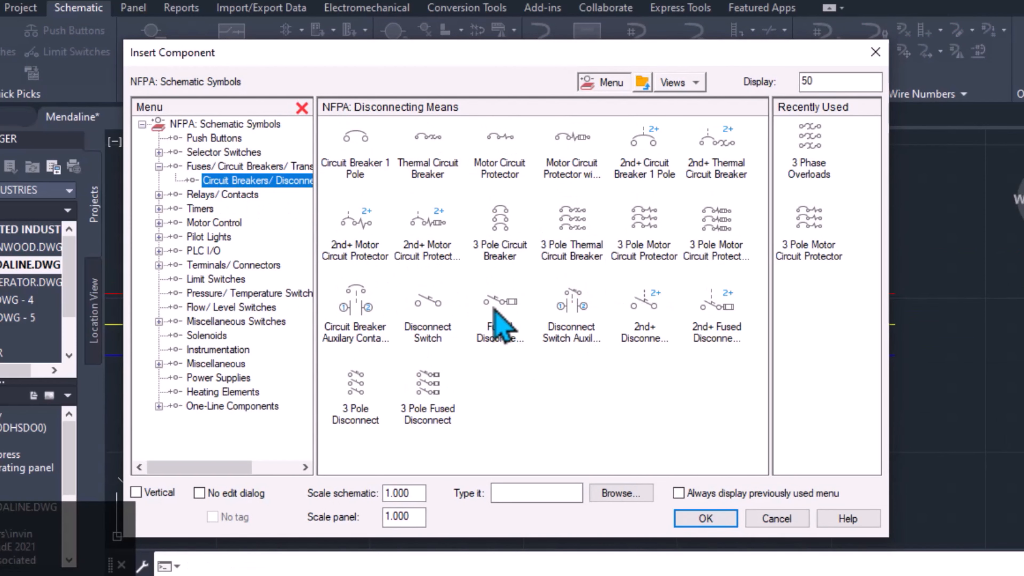
click(354, 393)
click(587, 294)
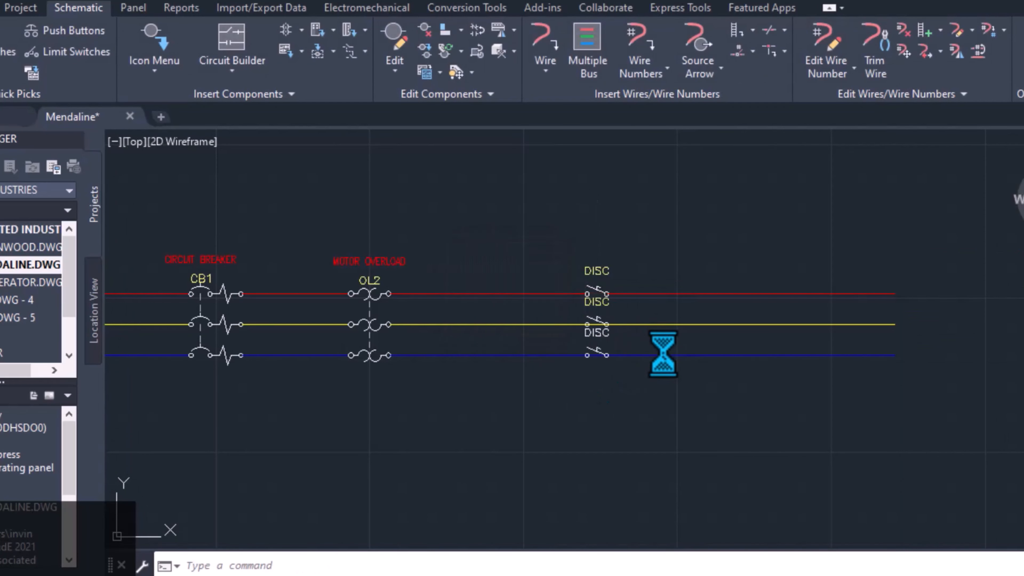
Insert a 3 Phase Motor at the end of the three-phase branch, centred on the yellow wire
click(154, 69)
click(153, 100)
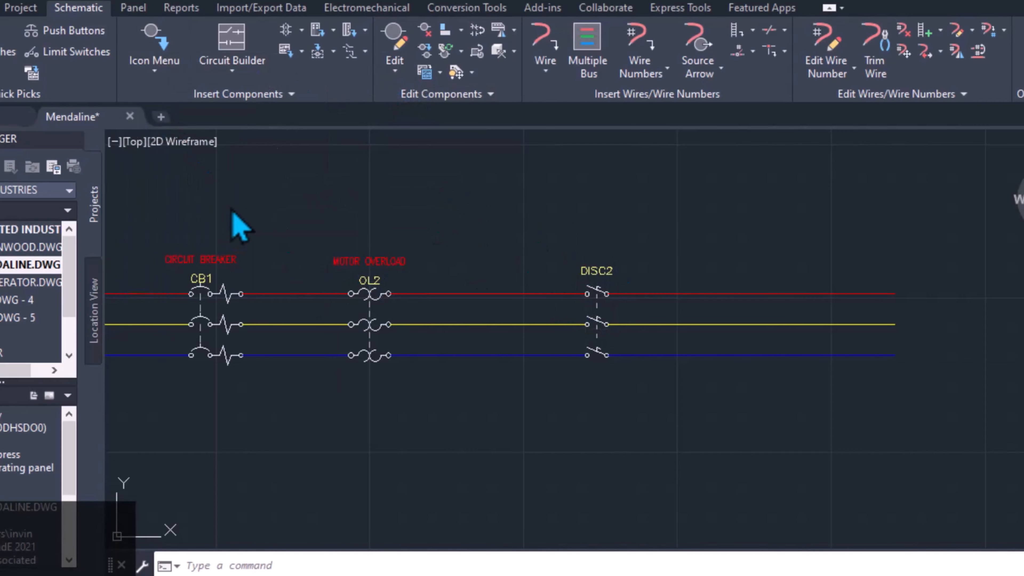
click(214, 222)
click(568, 279)
click(879, 324)
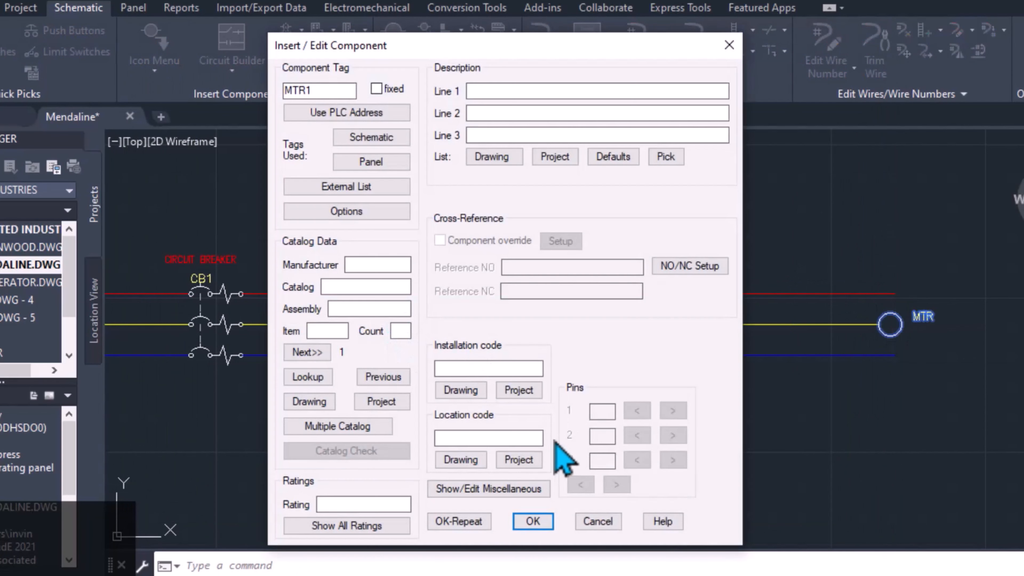
click(554, 521)
scroll(851, 365, down, 5)
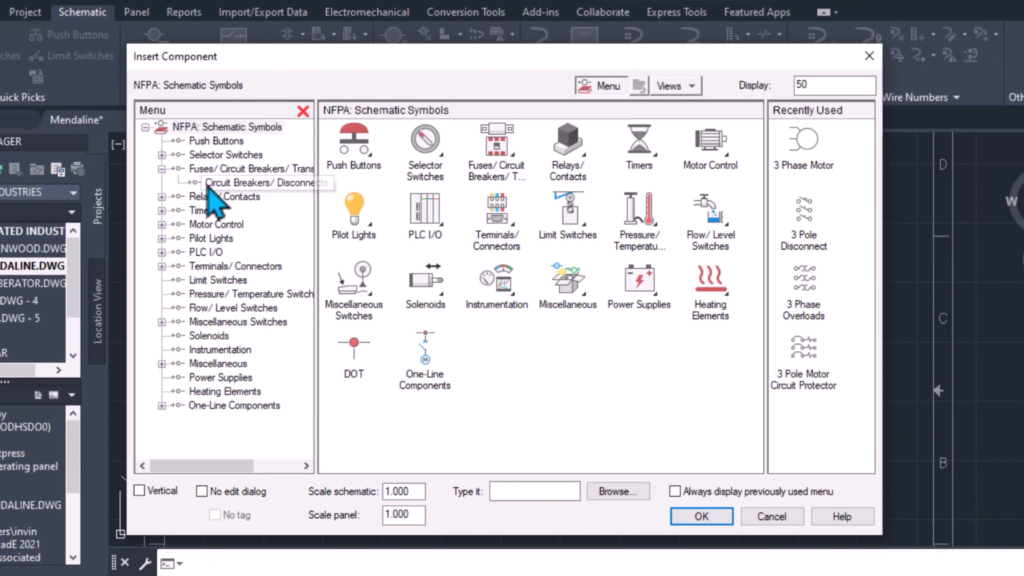
Draw a horizontal wire from the red vertical phase wire, below the three-phase branch and about as long
click(208, 183)
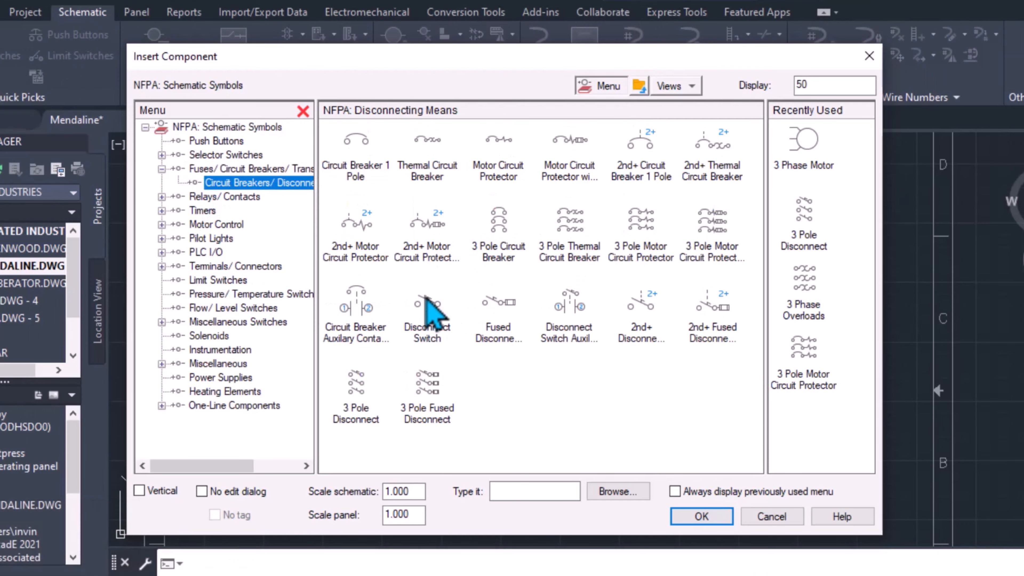
click(755, 524)
click(541, 43)
click(424, 373)
click(756, 372)
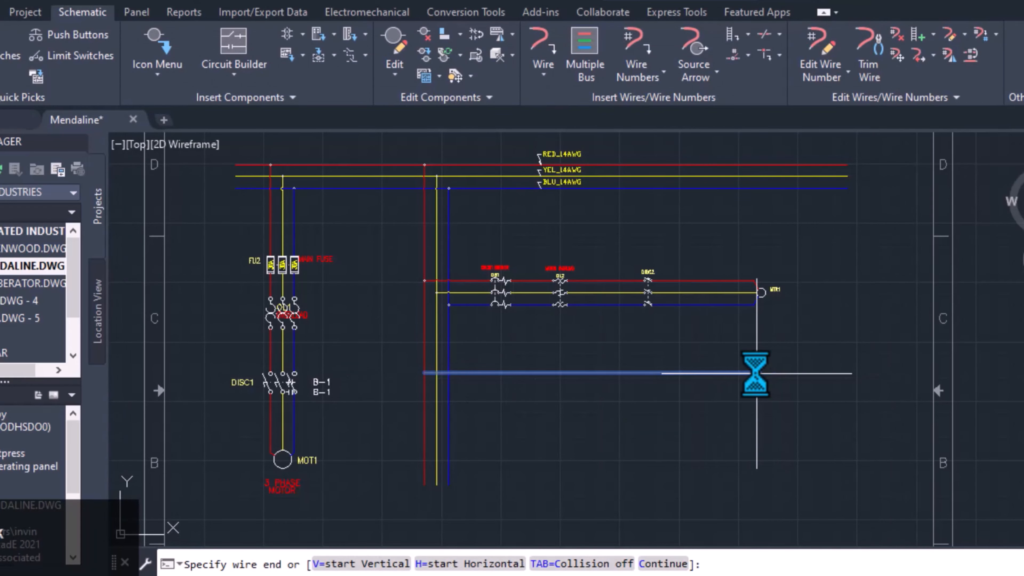
key(Escape)
Insert a single-pole Disconnect Switch near the start of the lower red branch wire
click(174, 58)
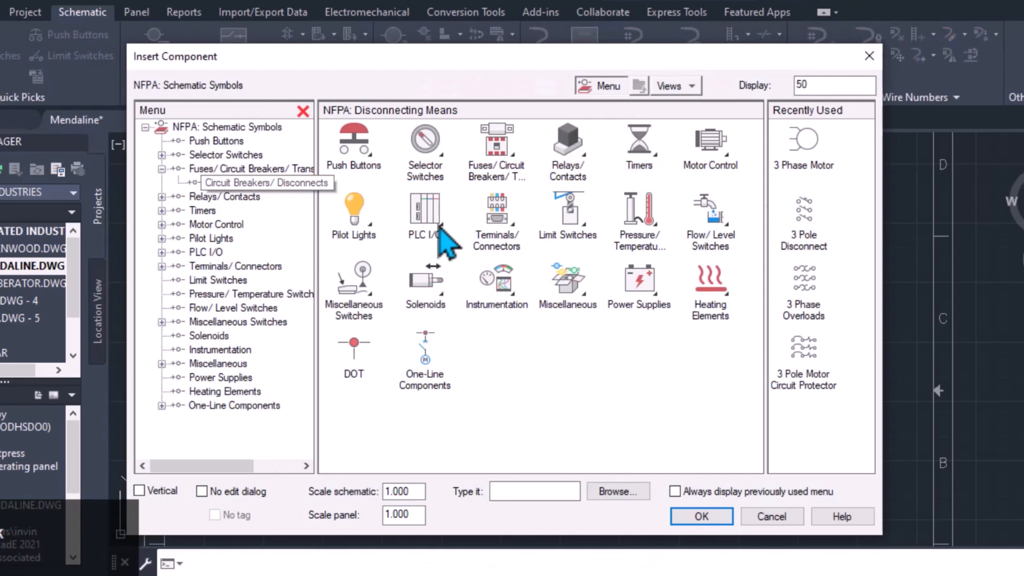
click(428, 311)
click(511, 372)
click(525, 519)
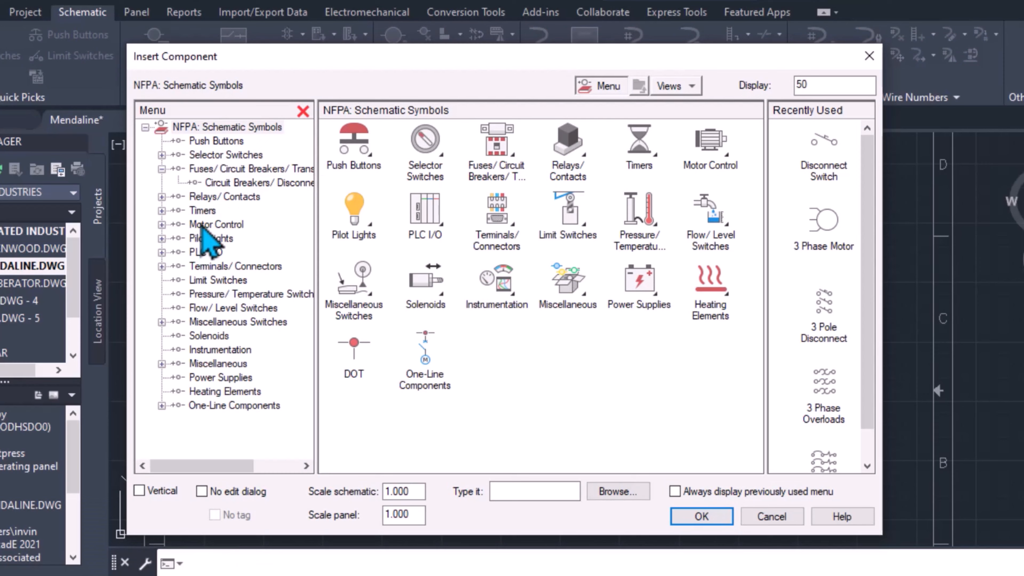
Insert a 1 Phase Motor on the lower red branch wire, between the disconnect switch and the wire's free end
click(201, 225)
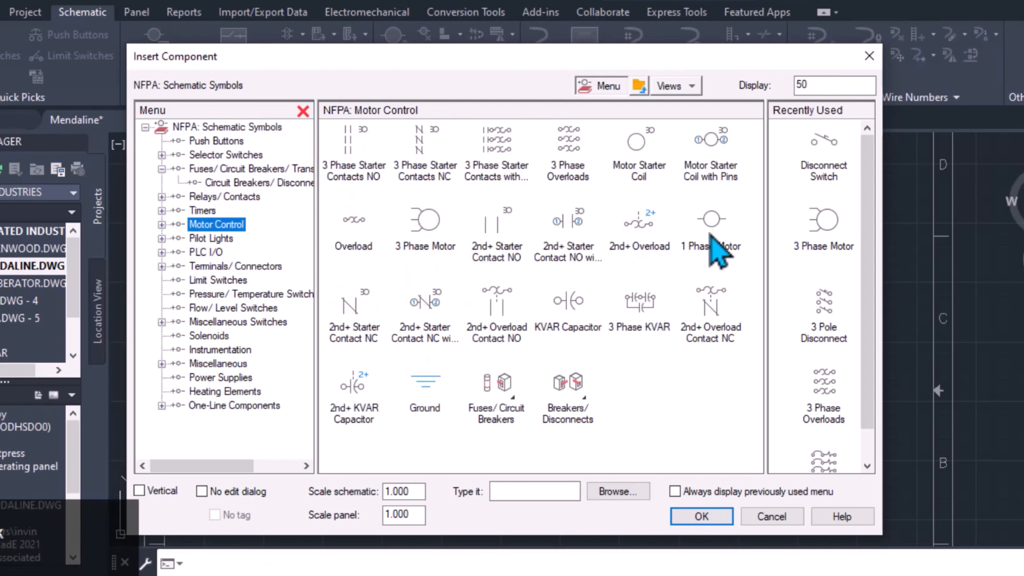
click(651, 242)
scroll(747, 373, up, 3)
click(705, 384)
click(523, 518)
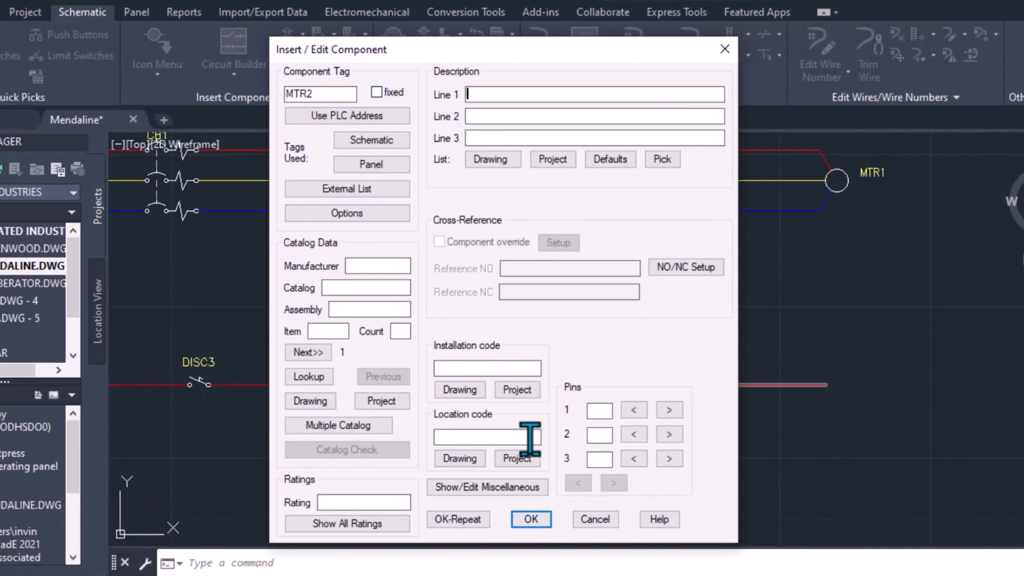
Draw a long vertical wire beyond the motors, running from above the three-phase branch to below the single-phase branch
scroll(661, 391, up, 3)
scroll(904, 371, down, 4)
middle_drag(887, 319, 651, 303)
middle_drag(396, 306, 515, 229)
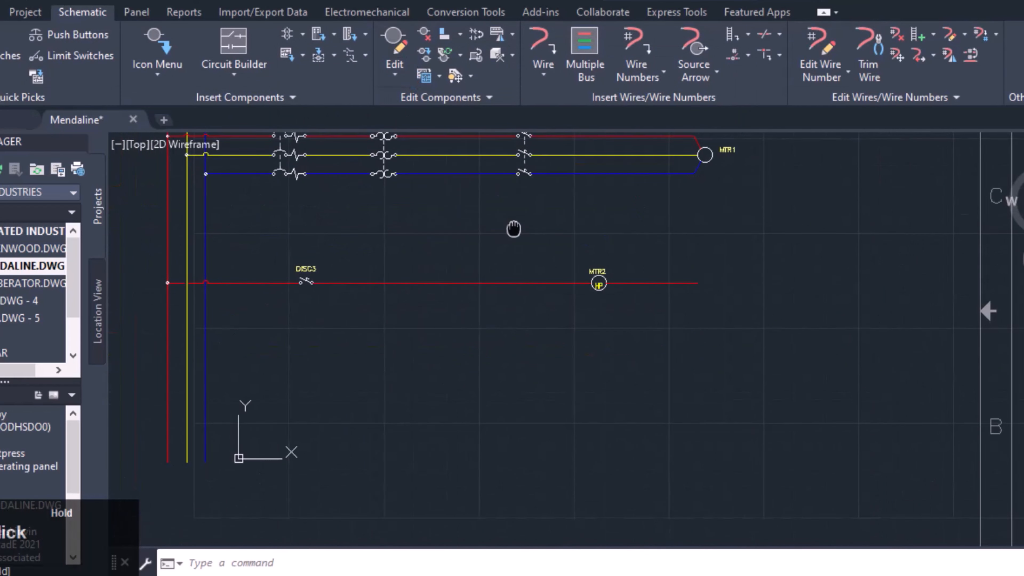
click(542, 54)
middle_drag(802, 141, 801, 234)
click(800, 190)
click(801, 527)
key(Escape)
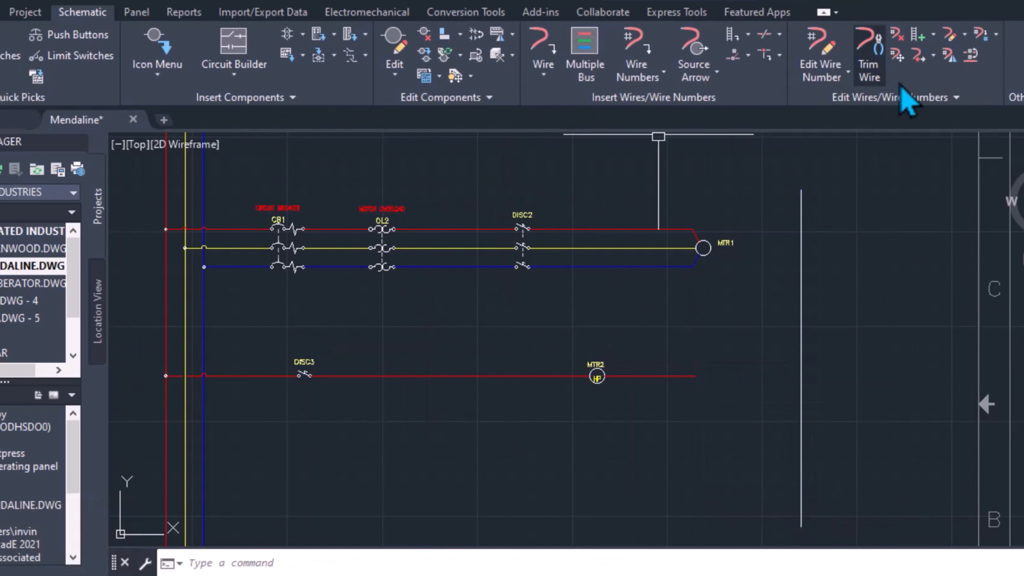
Stretch the free end of the single-phase branch wire so it connects to the new vertical wire
click(919, 54)
click(672, 376)
key(Escape)
middle_drag(866, 326, 846, 215)
click(157, 49)
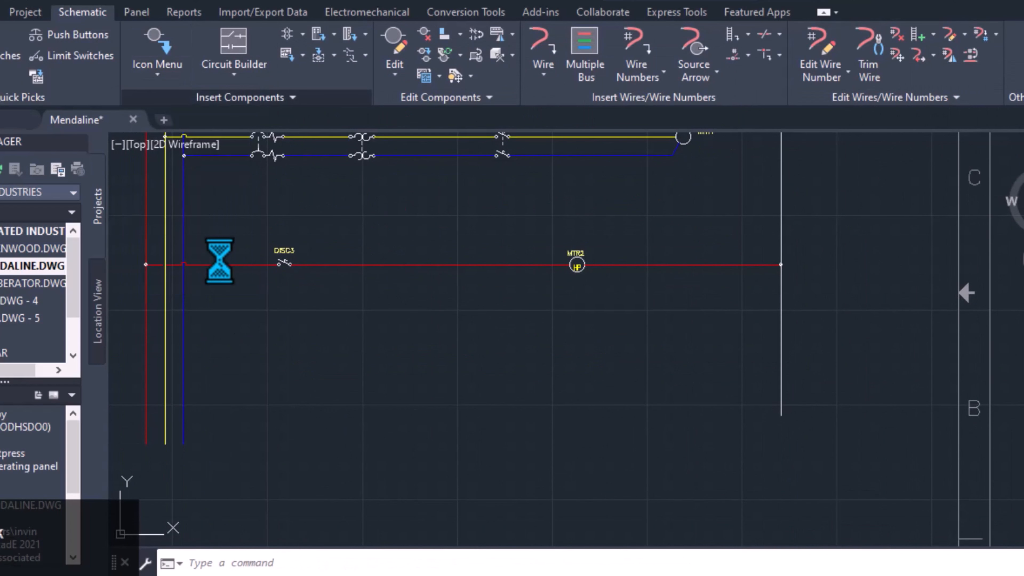
click(199, 323)
click(211, 368)
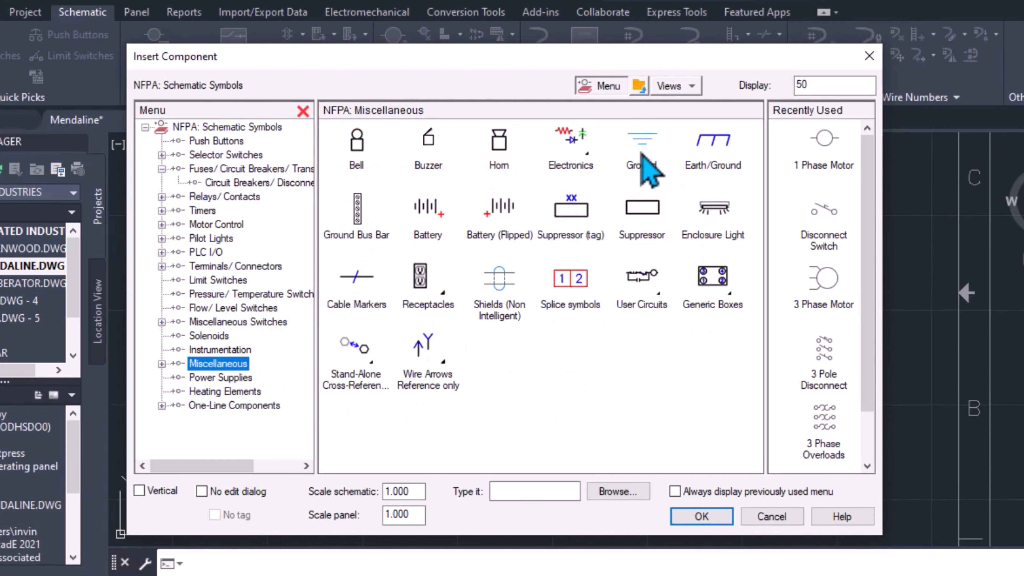
click(641, 153)
scroll(777, 413, up, 5)
key(Escape)
Insert a Ground symbol at the lower end of the white vertical wire
click(156, 72)
click(173, 106)
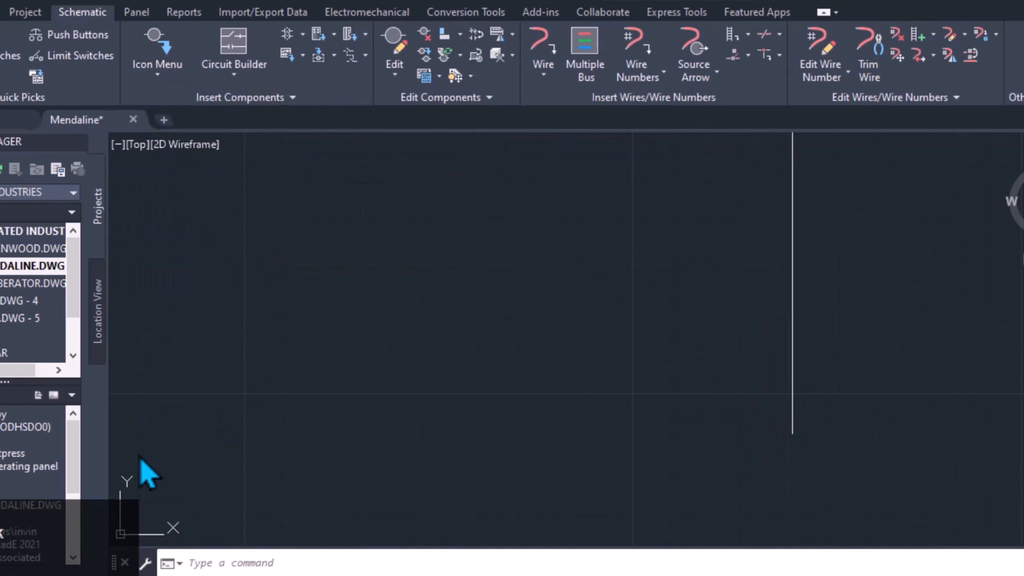
click(209, 363)
click(646, 155)
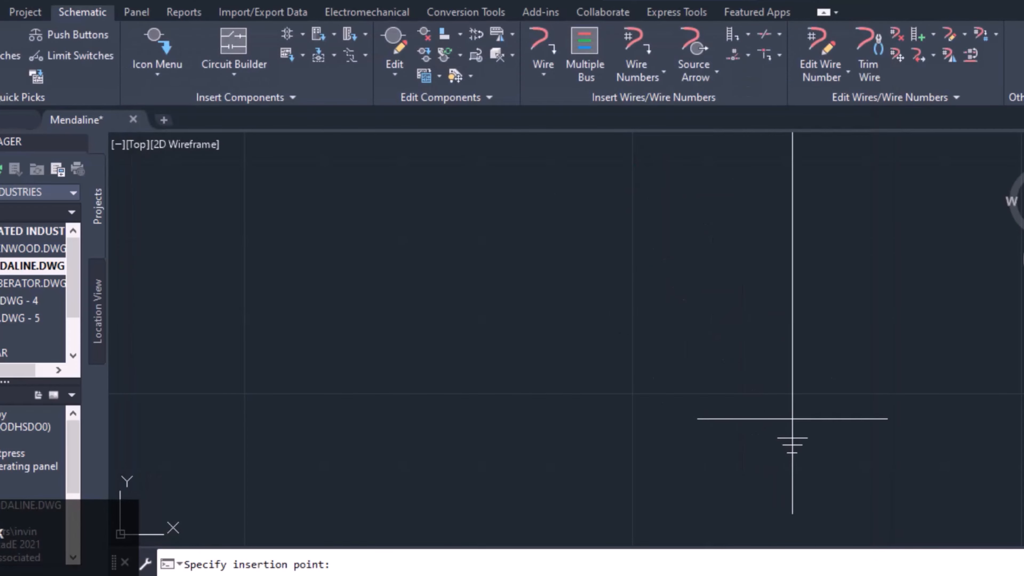
click(791, 418)
click(524, 520)
scroll(747, 235, down, 4)
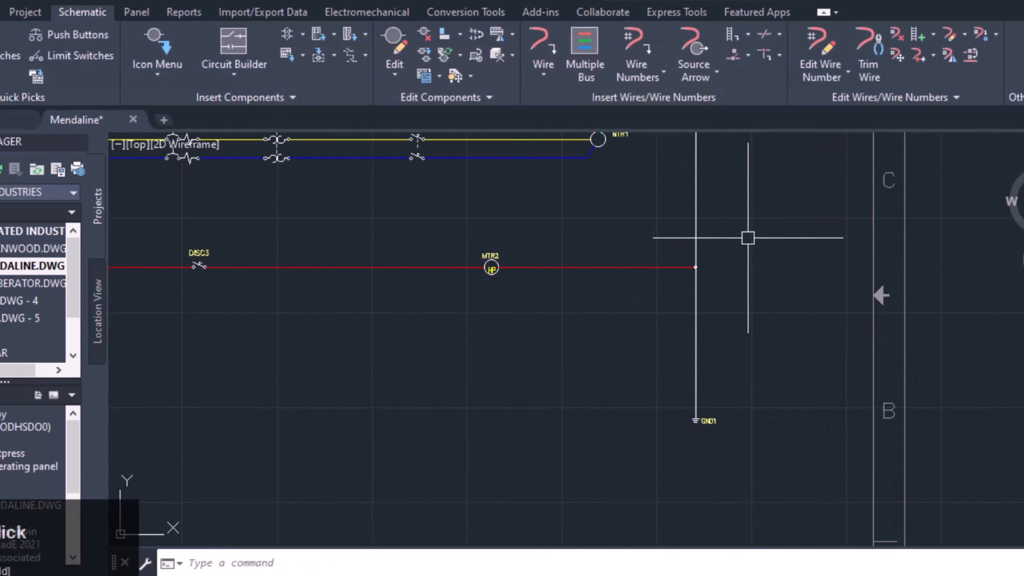
Place an in-line wire label RED on the red main wire between the two sets of vertical phase wires
mouse_move(761, 229)
middle_down()
mouse_move(760, 307)
mouse_move(745, 137)
mouse_move(766, 116)
middle_up()
click(715, 71)
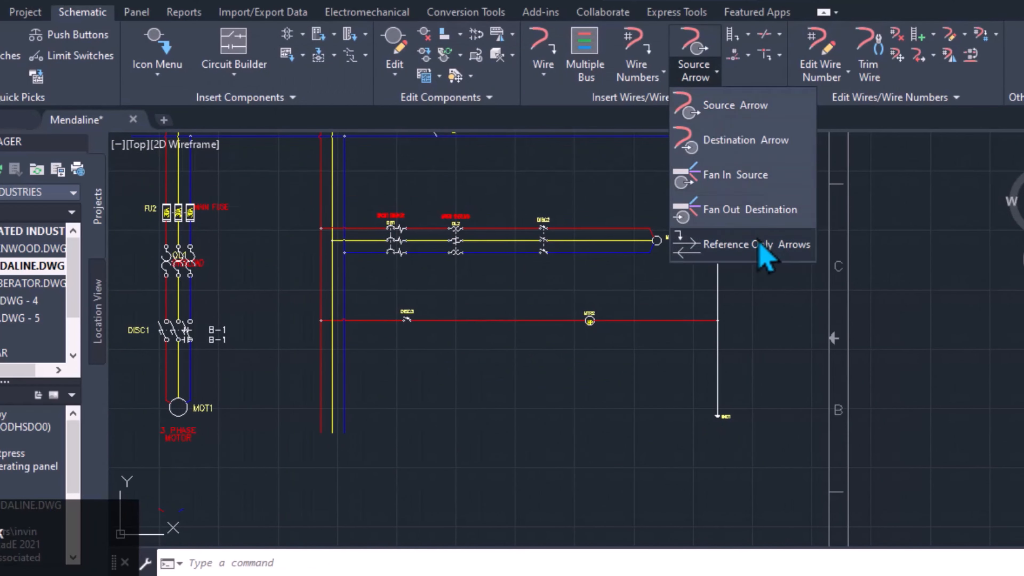
mouse_move(530, 215)
middle_down()
mouse_move(549, 293)
mouse_move(623, 272)
middle_up()
click(747, 56)
click(774, 146)
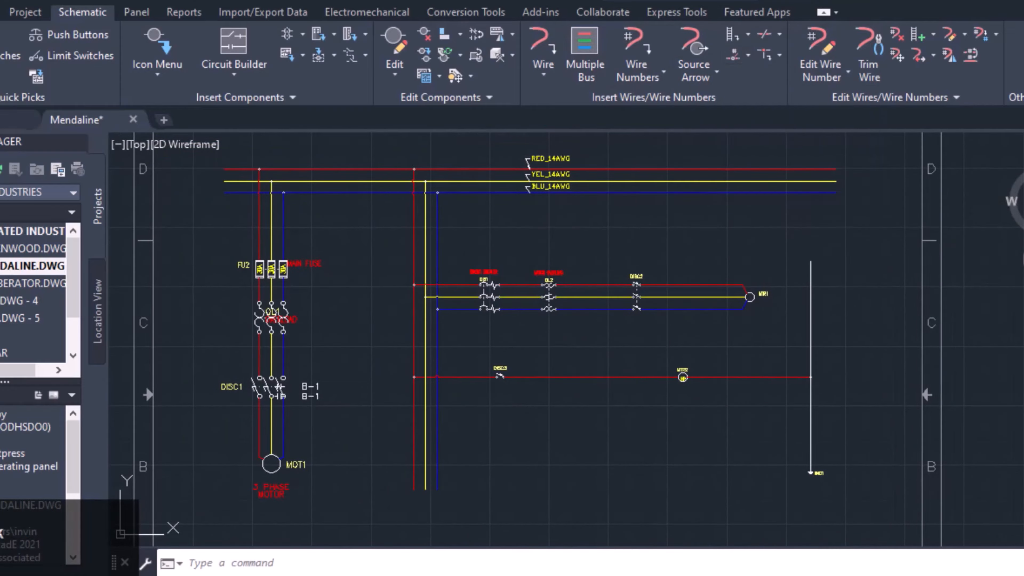
click(358, 165)
click(348, 169)
scroll(354, 158, up, 6)
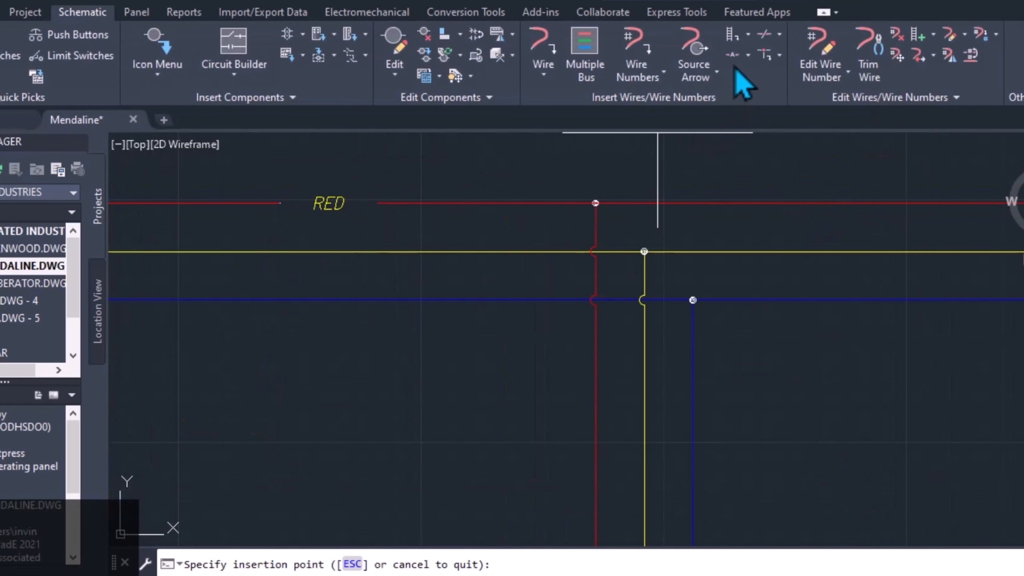
Place in-line wire labels YEL on the yellow main wire and BLU on the blue main wire, beneath the RED label
click(733, 55)
click(564, 205)
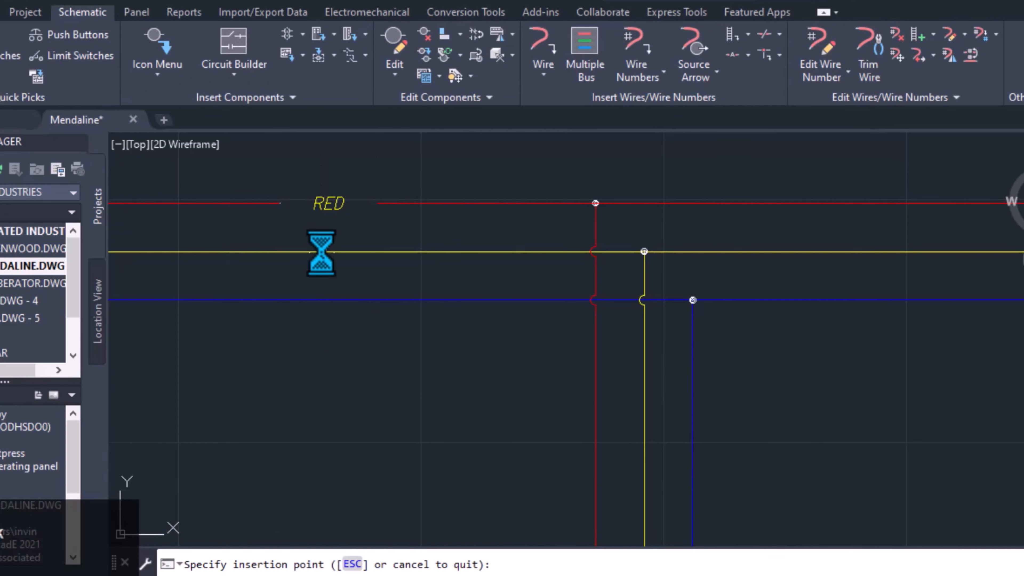
key(Escape)
click(647, 150)
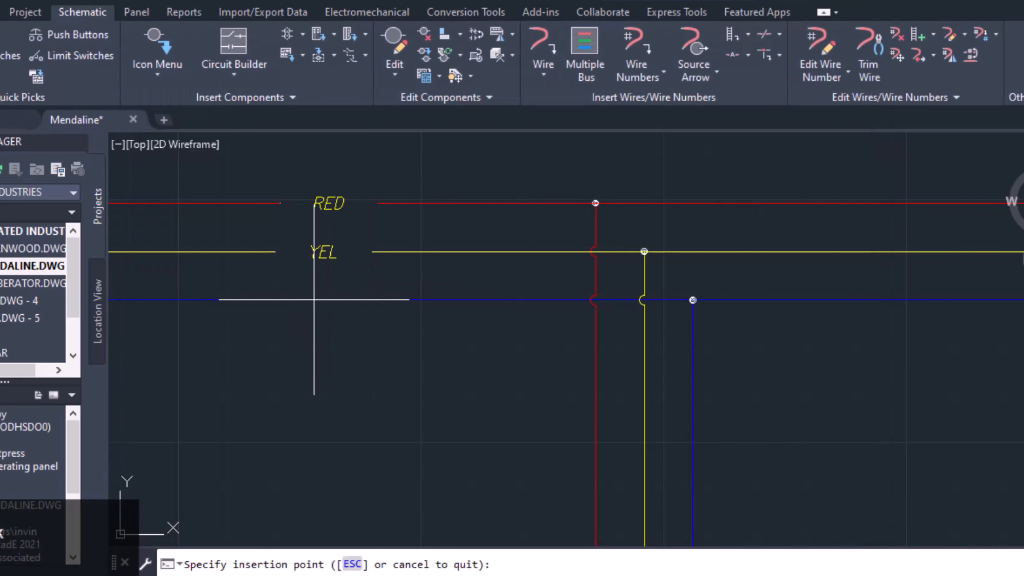
click(314, 300)
Trim the excess lower ends of the red, yellow and blue vertical wires beyond their branch connections
scroll(443, 155, down, 2)
middle_drag(409, 201, 416, 258)
scroll(438, 158, down, 2)
middle_drag(615, 272, 506, 305)
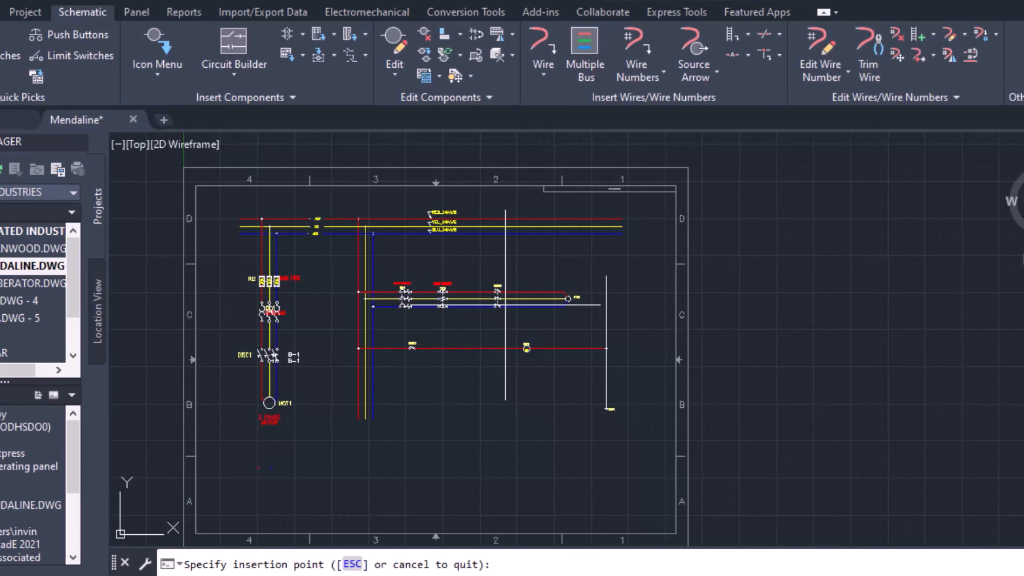
click(867, 55)
scroll(347, 419, up, 3)
click(393, 370)
click(420, 370)
click(450, 370)
Draw a short wire across the gap in the red single-phase wire just past its corner
middle_drag(567, 290, 560, 480)
scroll(427, 331, up, 4)
click(543, 54)
click(349, 330)
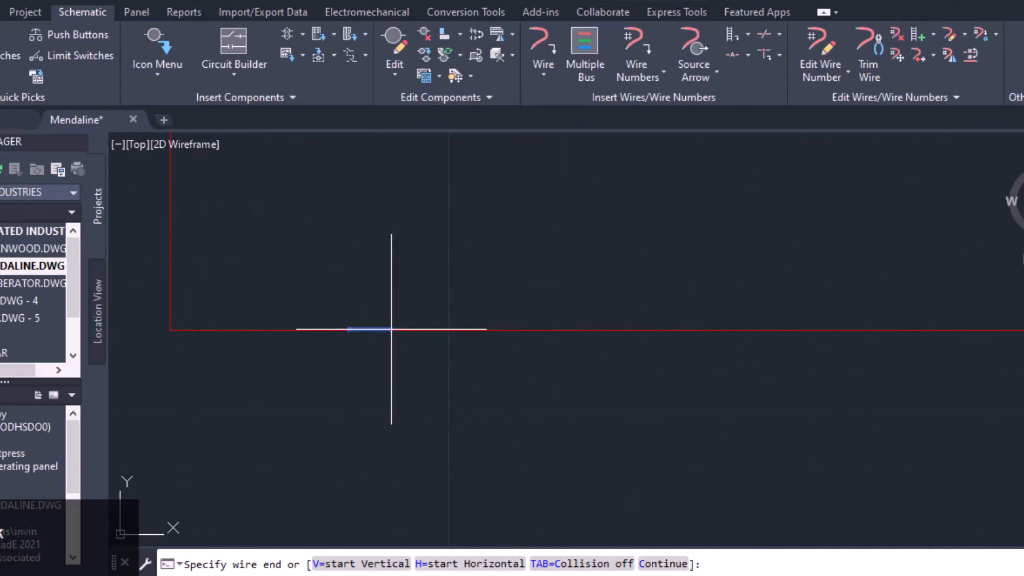
click(389, 330)
key(Escape)
scroll(496, 278, down, 3)
scroll(490, 290, down, 5)
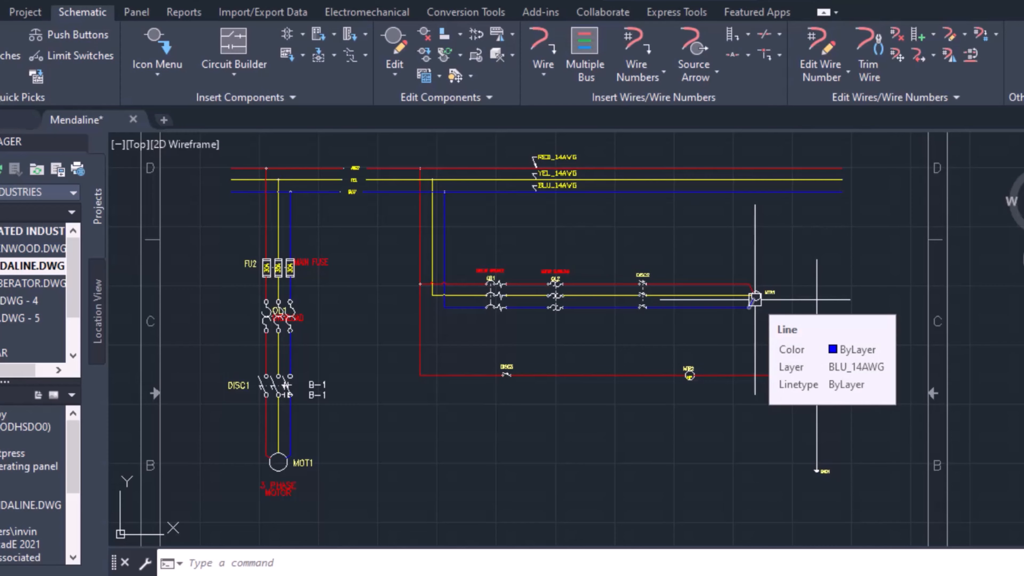
click(716, 72)
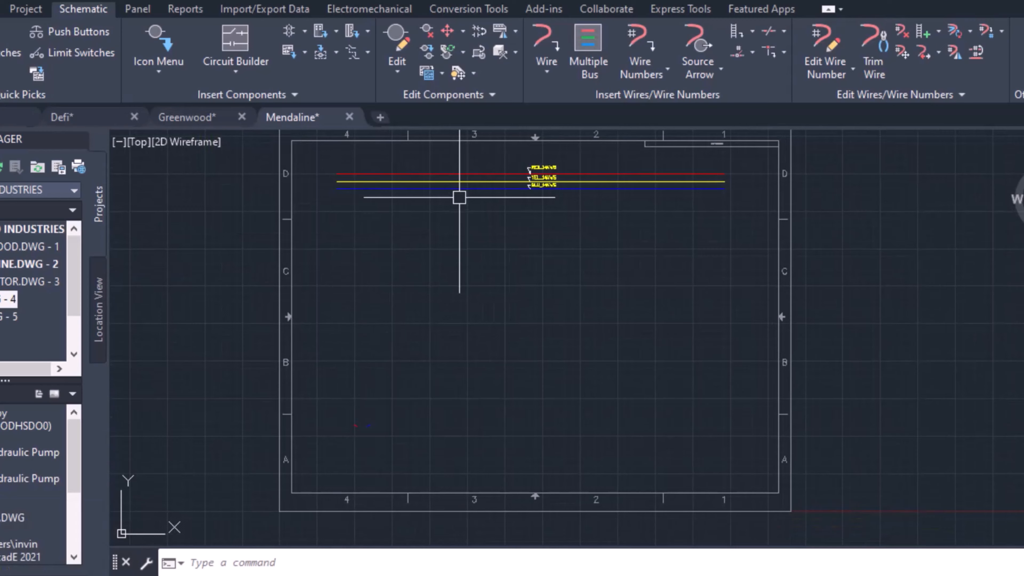
Add a three-wire vertical bus with 0.5 spacing, starting at the existing horizontal bus near its start and running down the sheet
scroll(461, 197, up, 2)
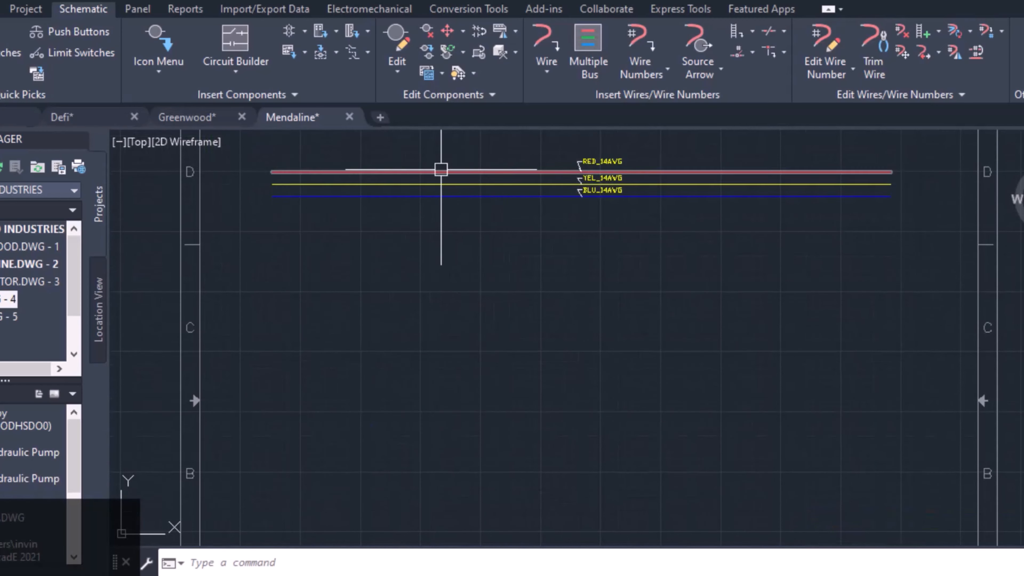
click(586, 69)
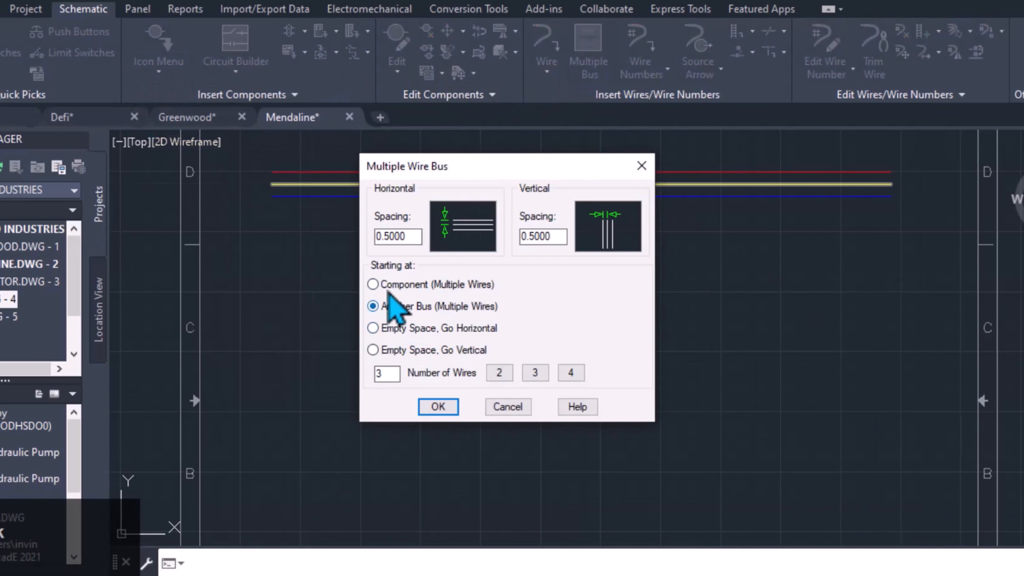
drag(471, 172, 475, 115)
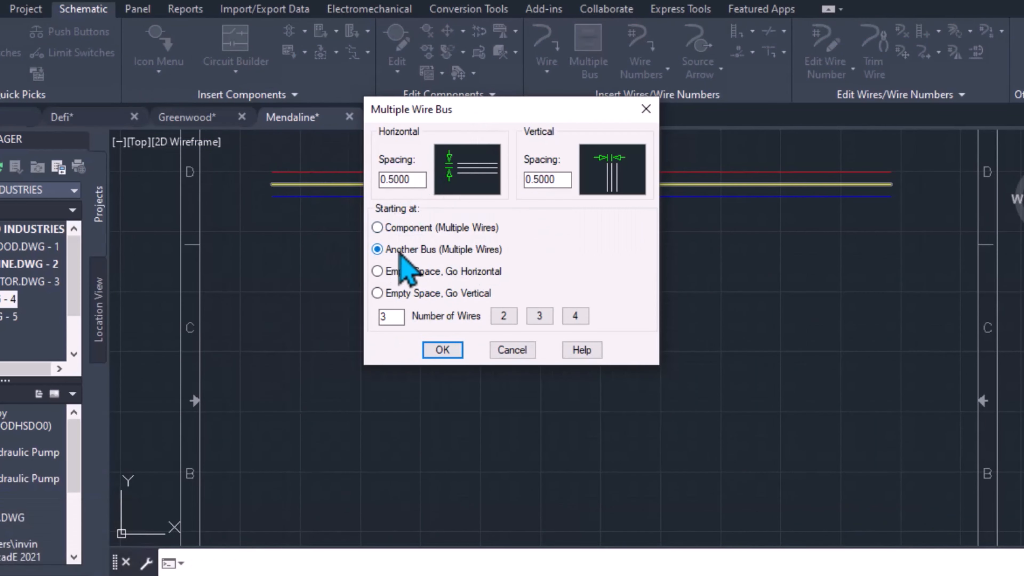
click(442, 350)
click(308, 172)
click(308, 490)
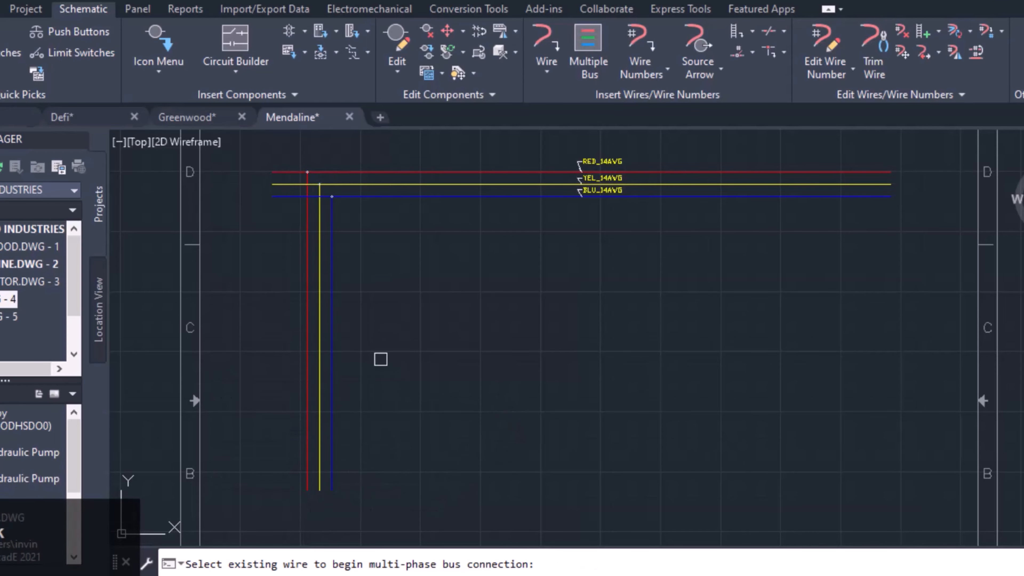
right_click(389, 293)
scroll(544, 281, up, 2)
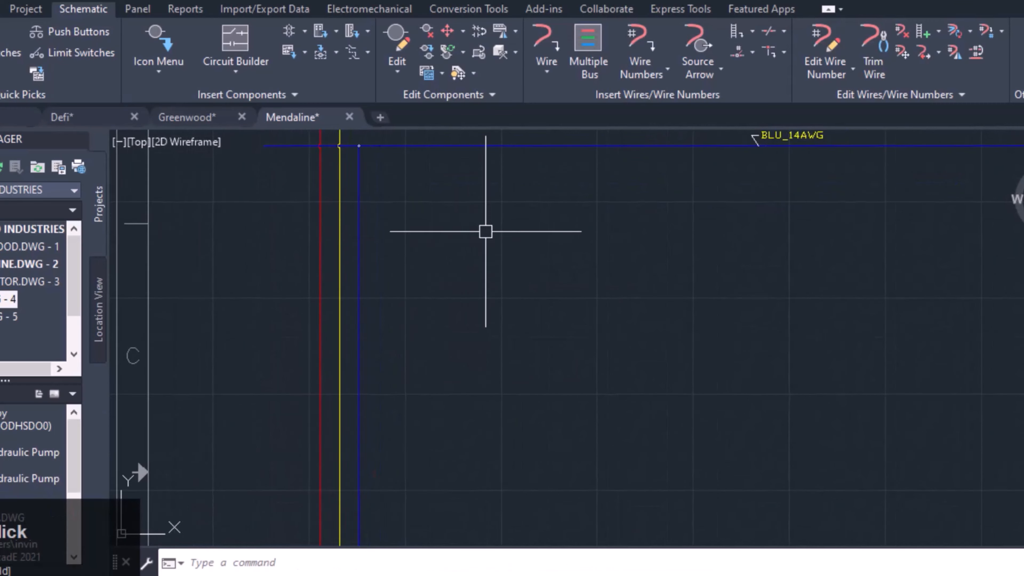
scroll(306, 210, down, 2)
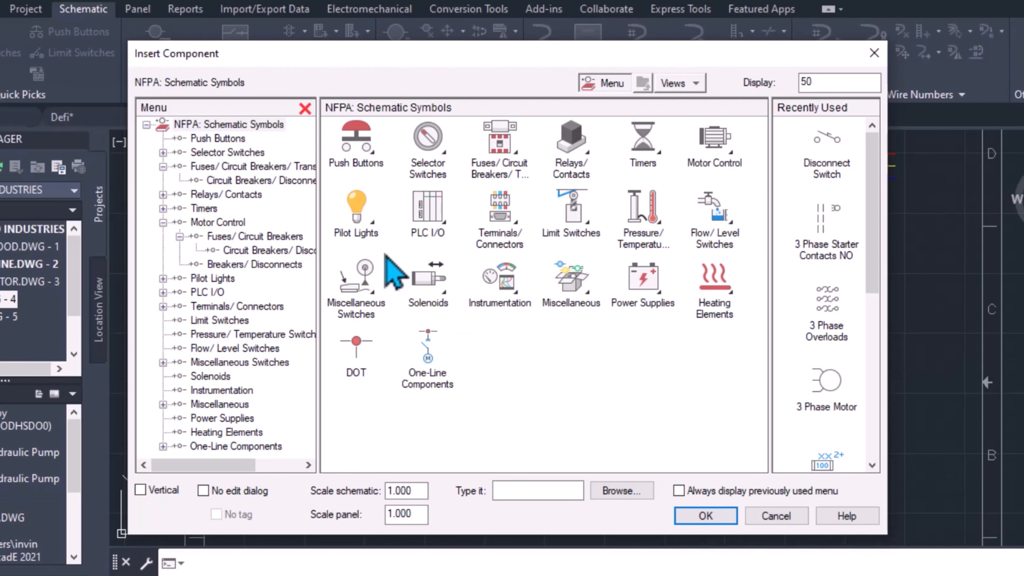
click(238, 251)
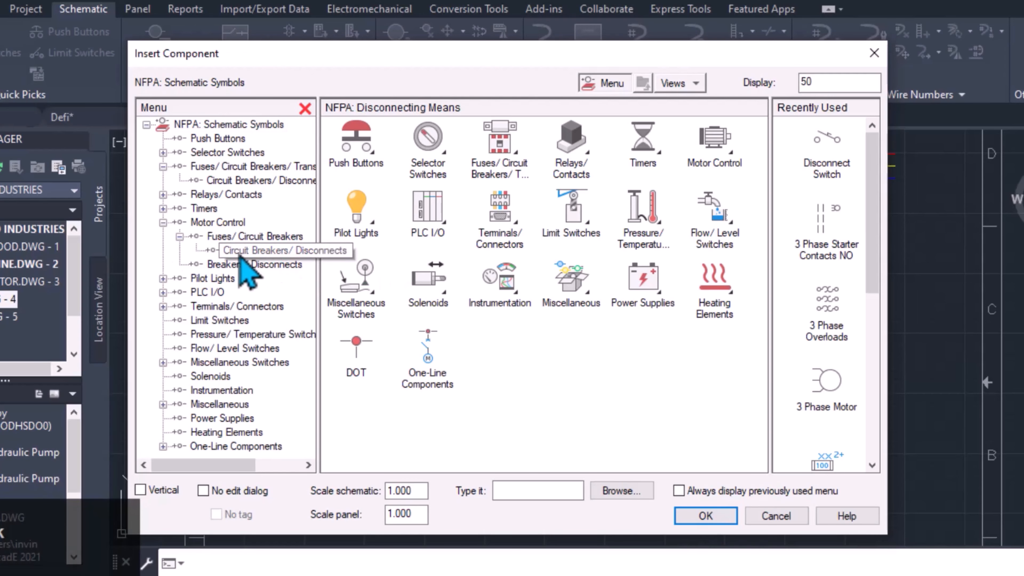
click(235, 237)
drag(623, 65, 612, 23)
click(376, 447)
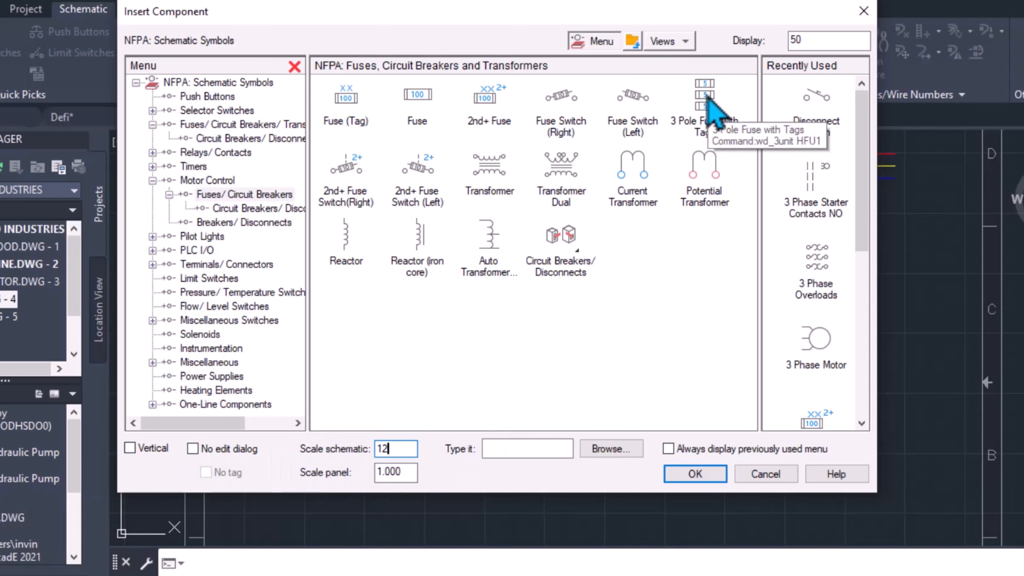
click(710, 109)
key(Escape)
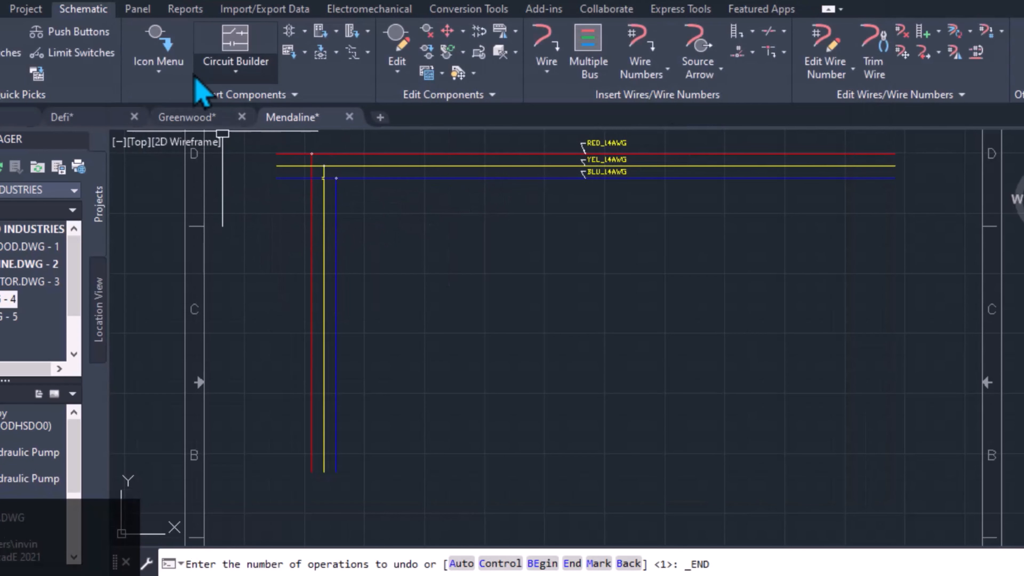
Insert a 3 pole fuse with tags at schematic scale 2 on the vertical three-wire bus, starting at the red wire and building right
click(177, 69)
drag(419, 490, 336, 481)
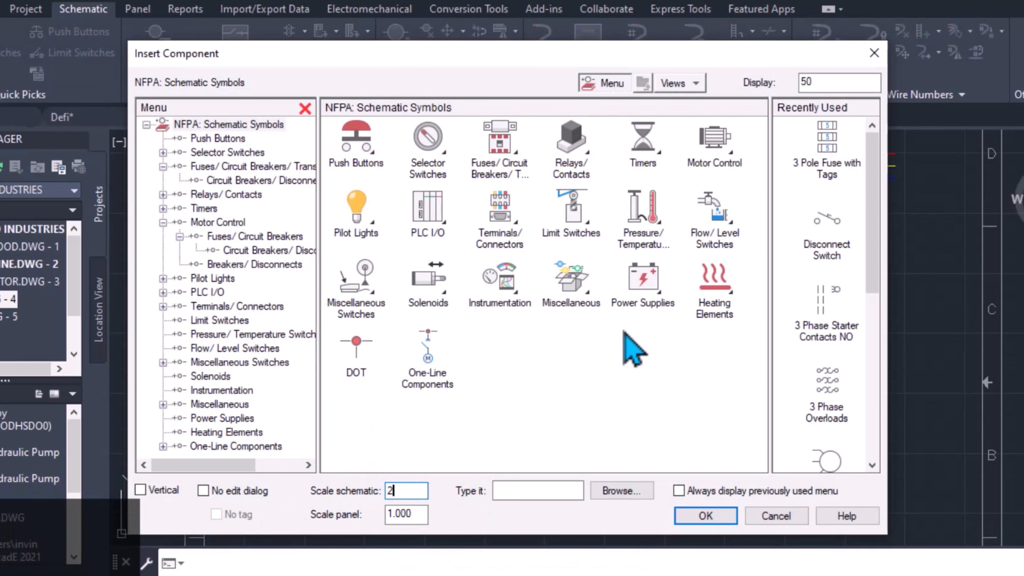
text(2)
key(Return)
click(312, 222)
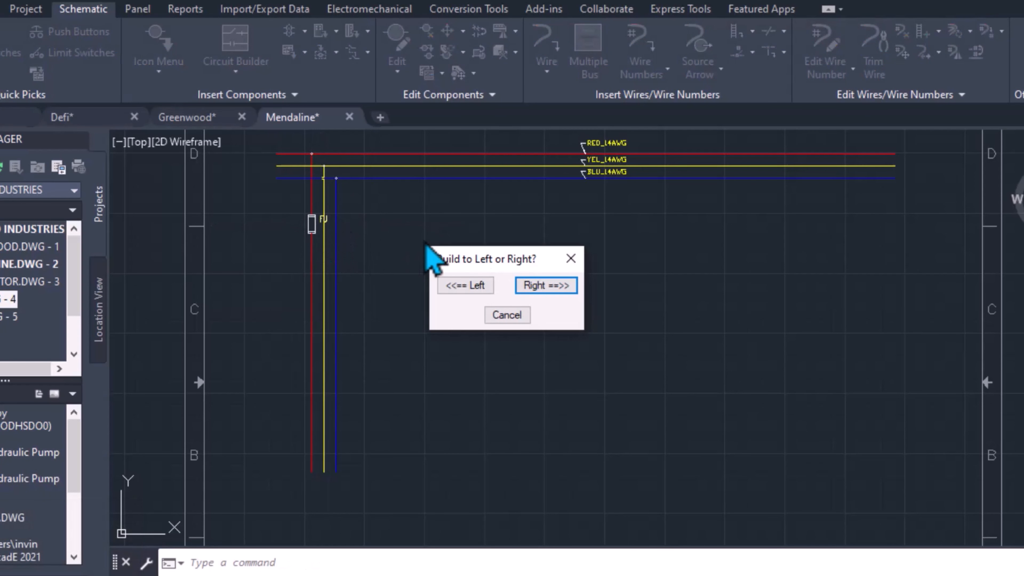
click(545, 286)
key(Return)
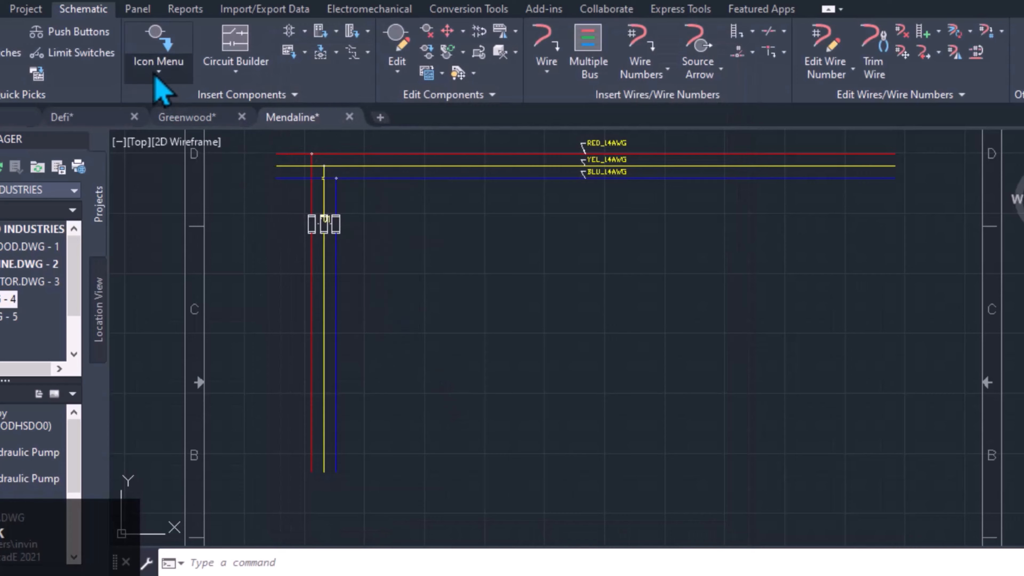
Insert a single tagged fuse on the red vertical wire just below the 3 pole fuse
click(155, 74)
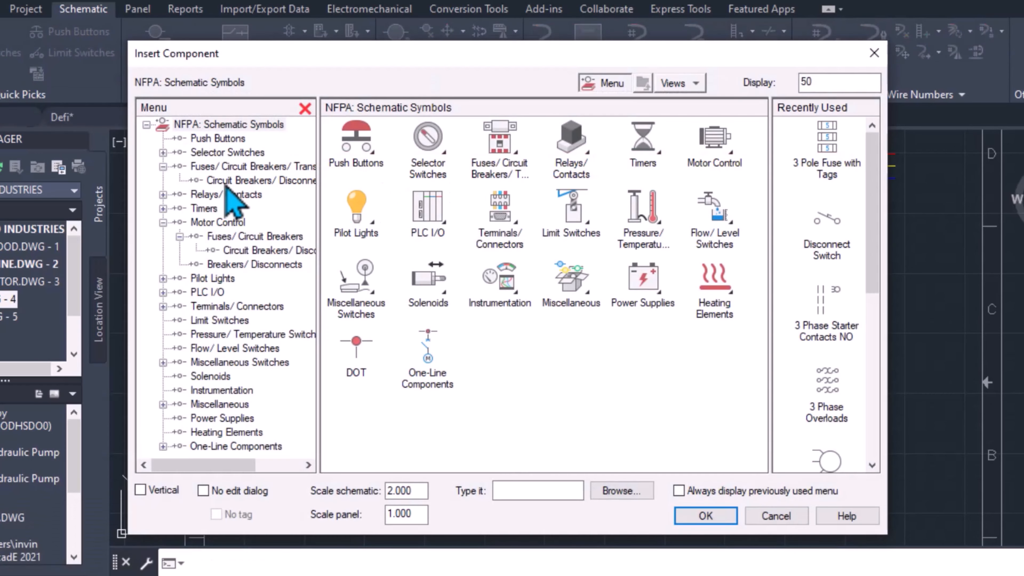
click(226, 168)
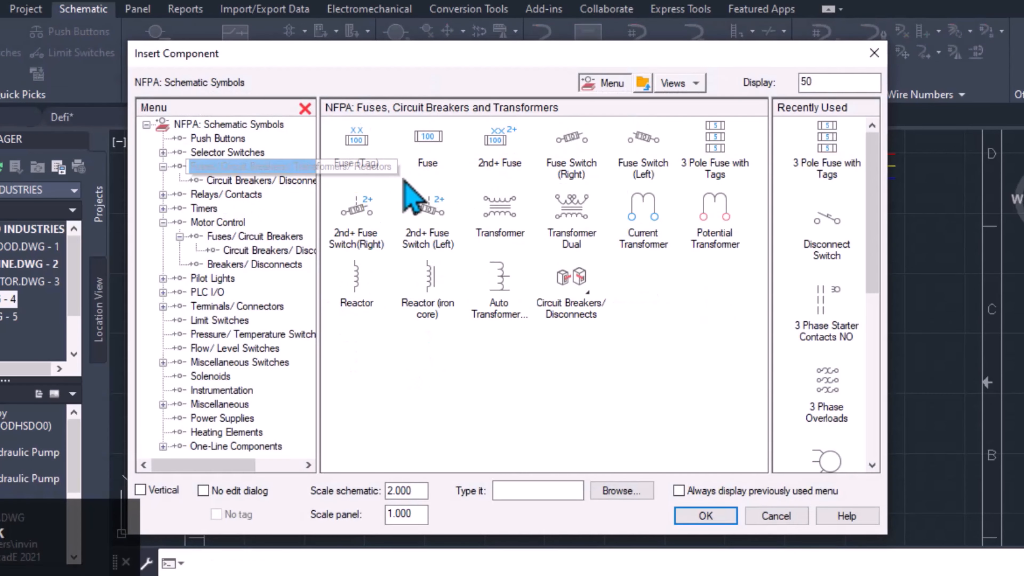
double_click(426, 145)
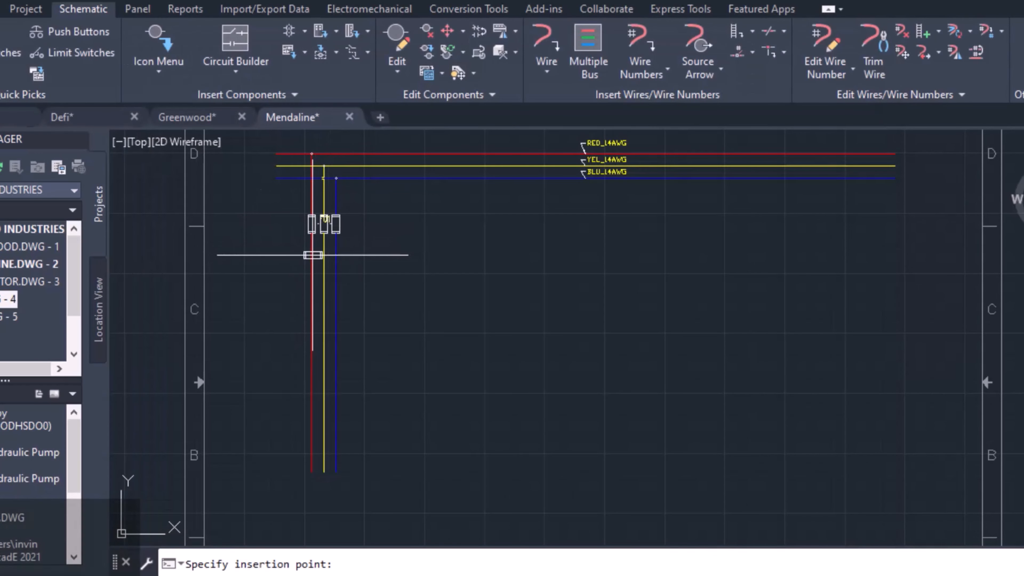
click(313, 255)
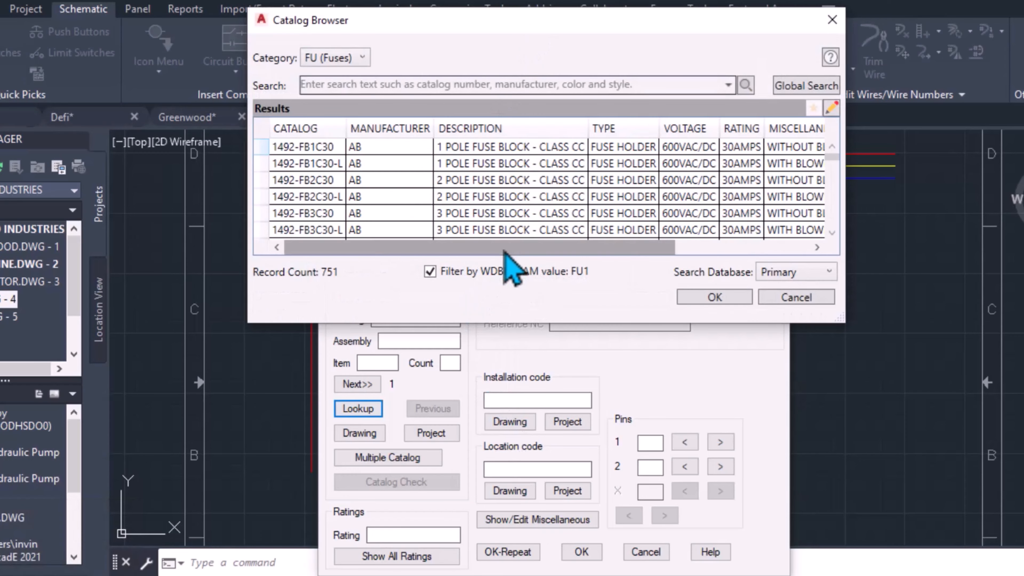
Describe the red-wire fuse as MAIN FUSE, assign AB catalog number 1492-FB1C30-L with 30A rating, and map the symbol to it
drag(503, 251, 619, 253)
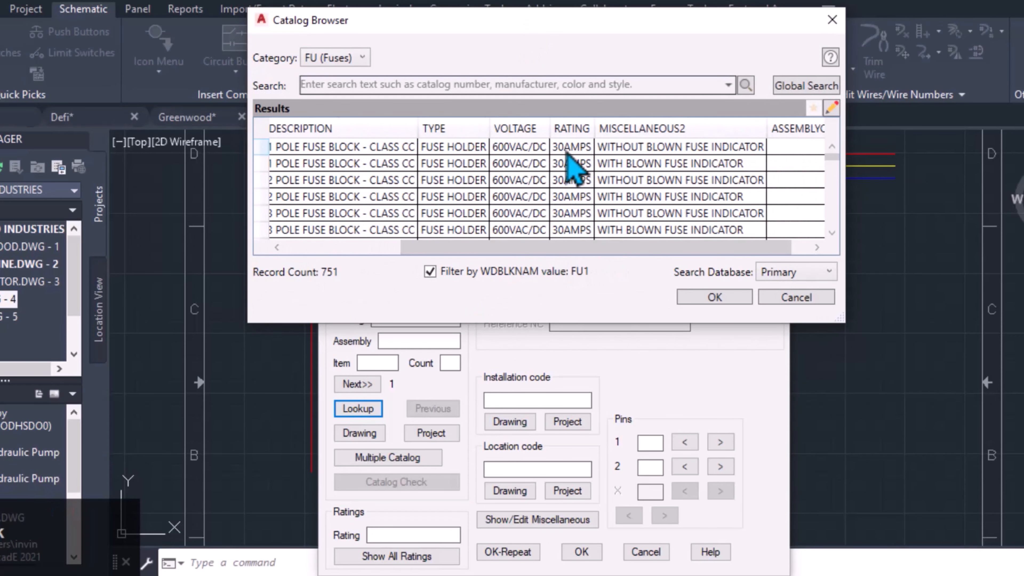
click(685, 164)
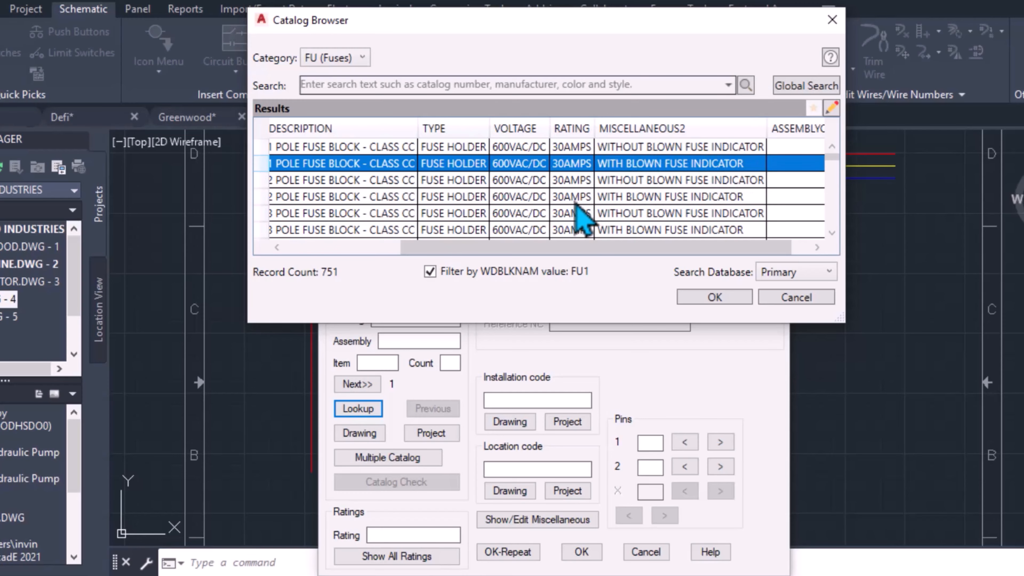
click(708, 296)
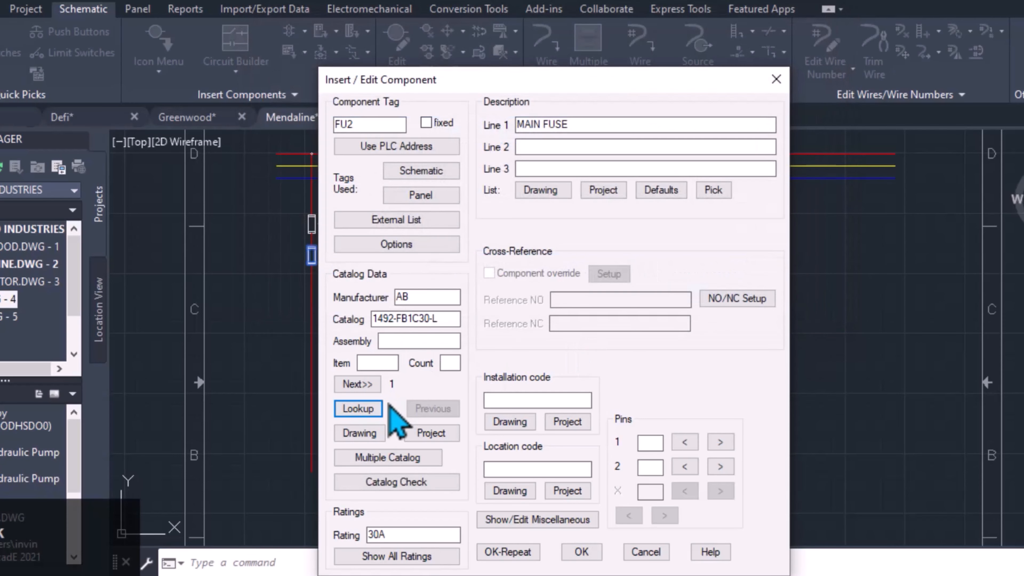
click(650, 466)
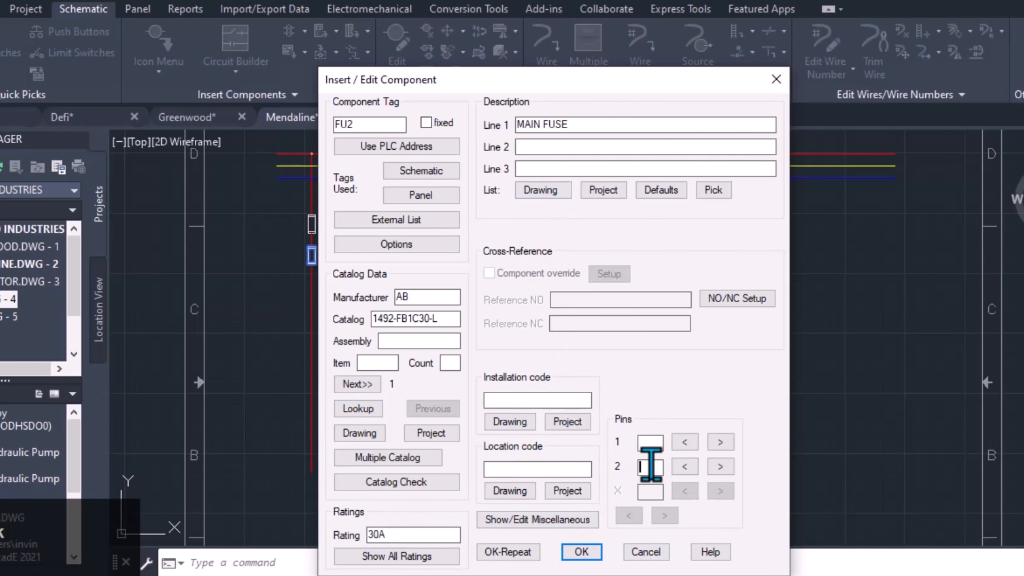
click(580, 551)
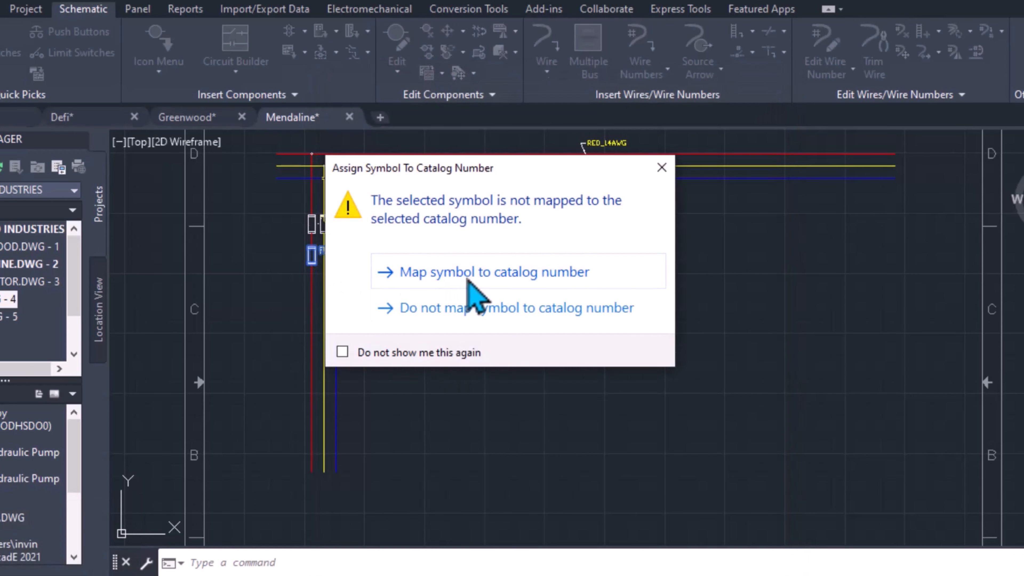
click(469, 278)
Insert a 2nd+ fuse on the yellow wire beside the main fuse, linking it to the red-wire fuse and copying its 30A rating
scroll(322, 260, up, 3)
click(158, 70)
click(171, 103)
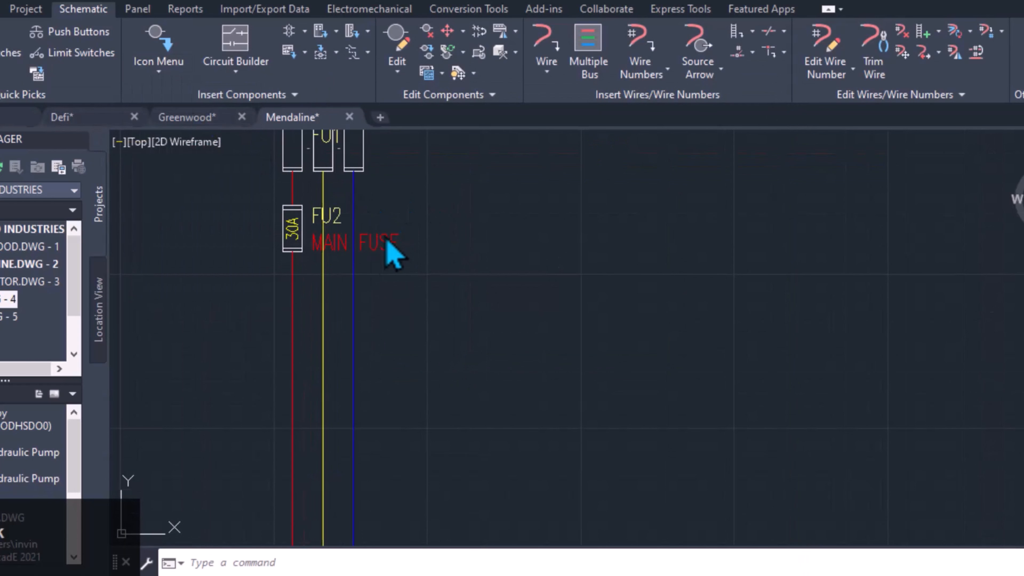
click(258, 166)
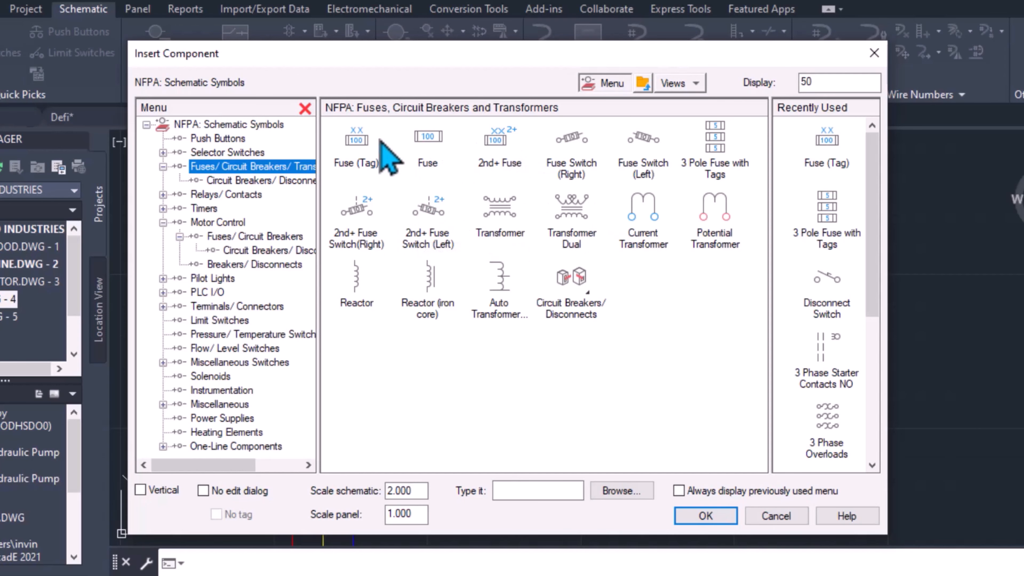
click(500, 155)
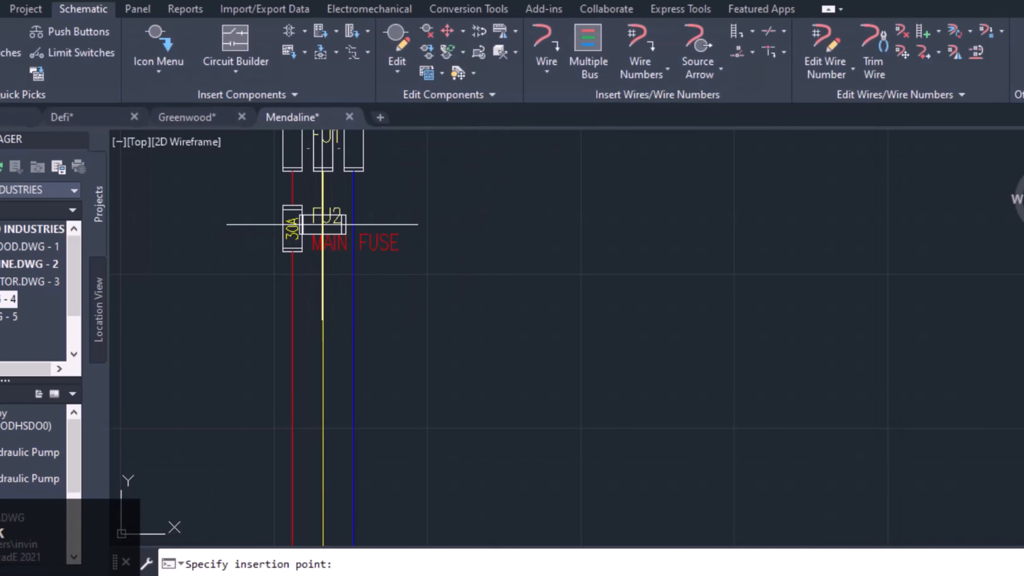
click(323, 229)
click(348, 174)
click(292, 228)
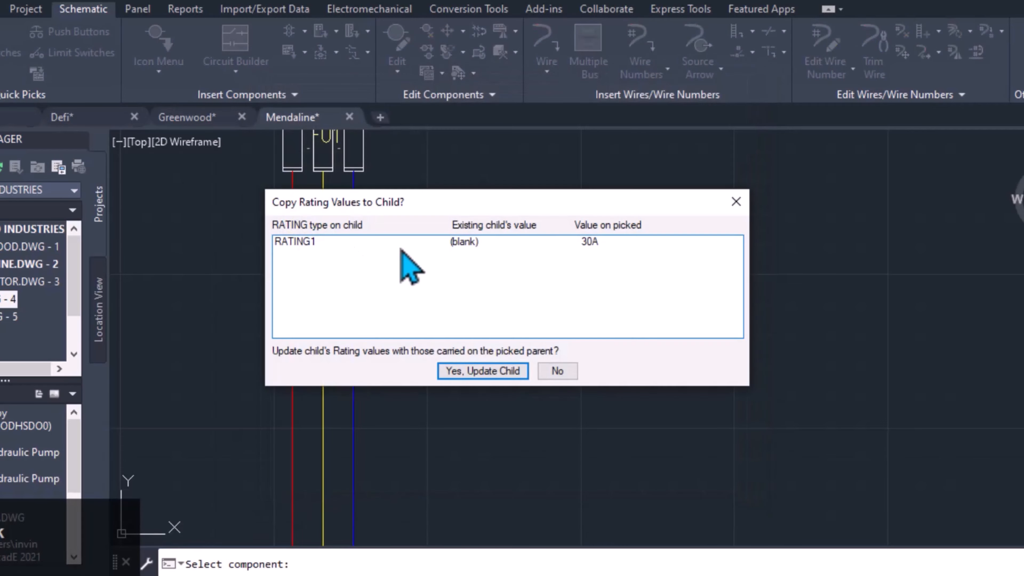
click(495, 372)
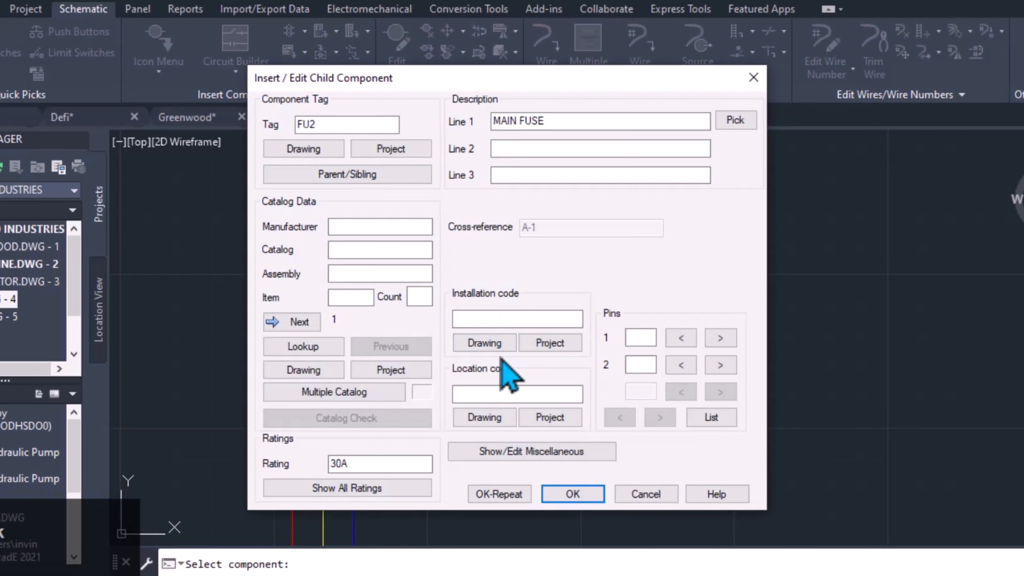
Review the fuse catalog values used in this drawing without assigning one, and accept the yellow-wire child fuse's settings
double_click(354, 464)
click(320, 372)
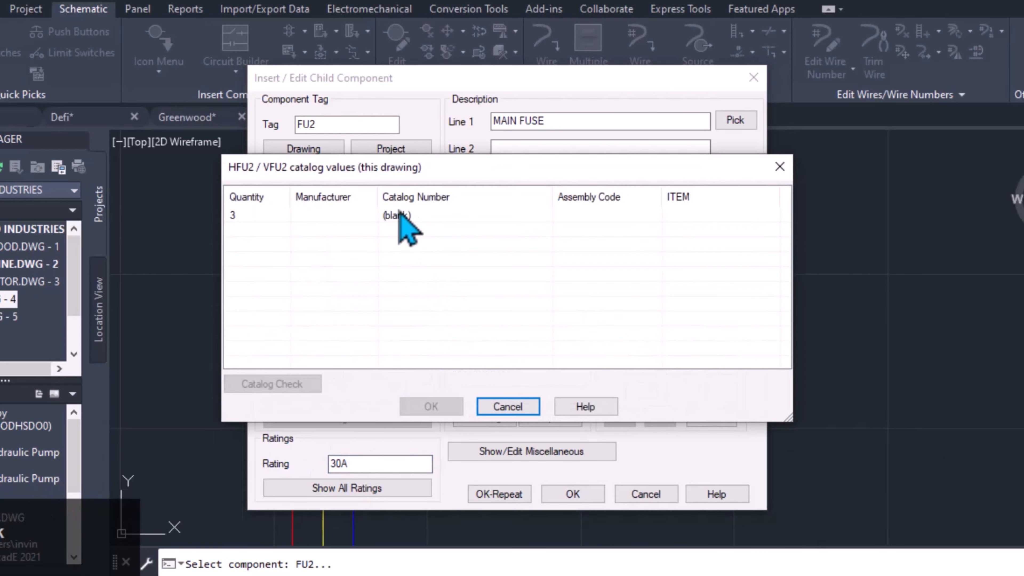
click(451, 215)
click(507, 405)
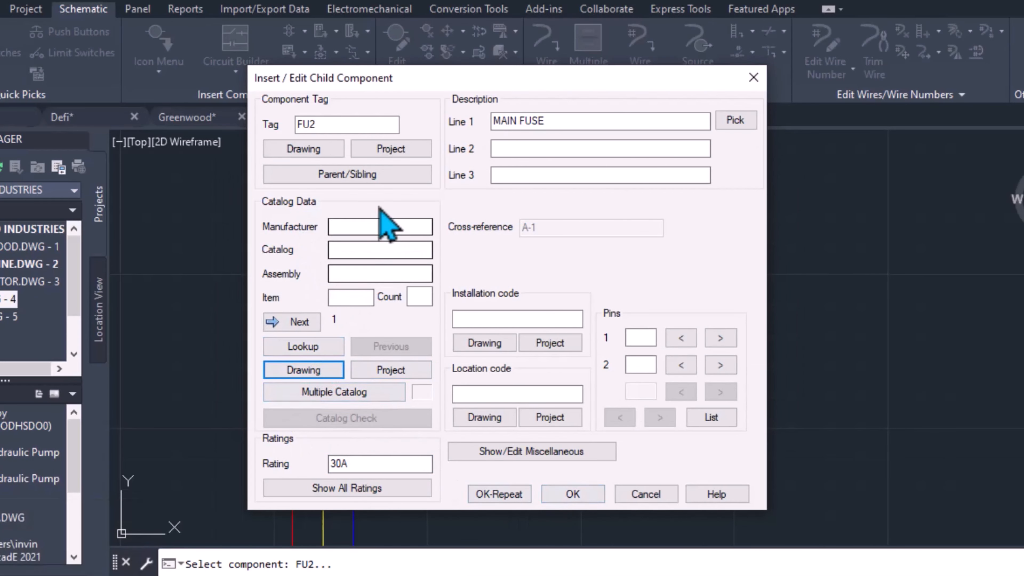
click(574, 495)
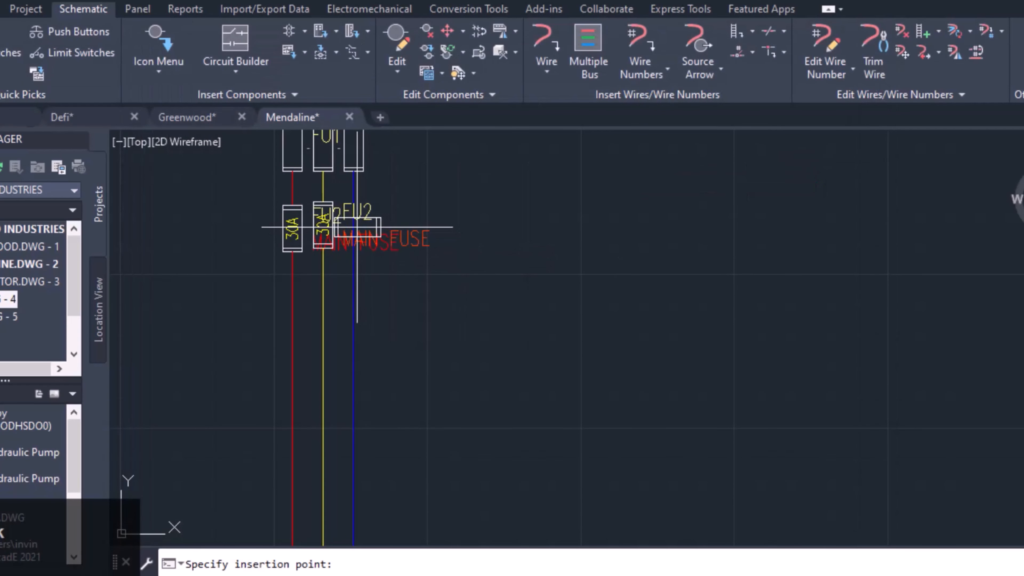
Place another child fuse on the blue wire, linking it to the yellow-wire fuse and copying the 30A rating
click(353, 226)
click(355, 172)
click(322, 226)
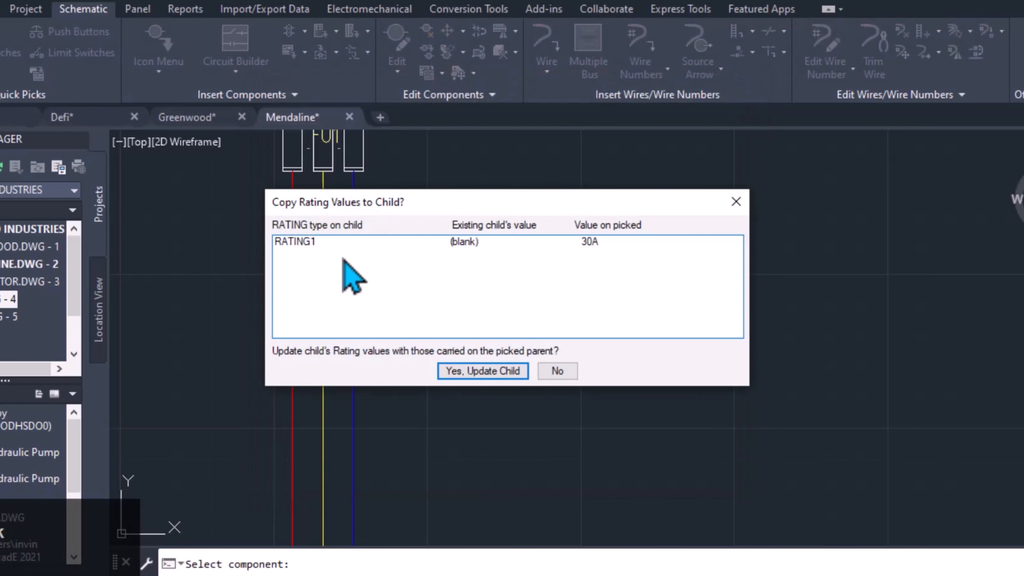
click(327, 252)
click(485, 370)
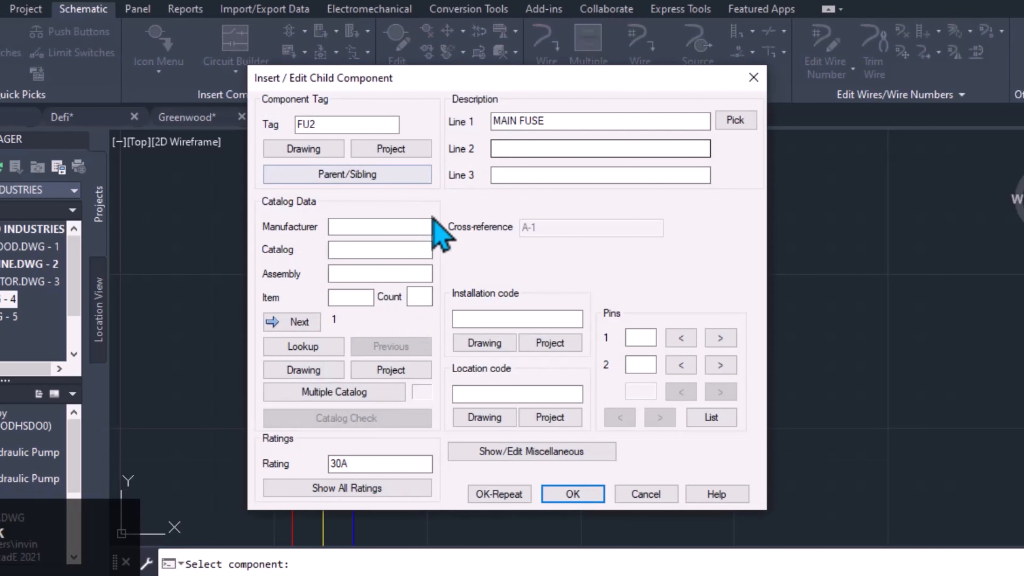
click(572, 495)
Hide the duplicate MAIN FUSE description texts belonging to the yellow-wire and blue-wire child fuses
scroll(488, 254, up, 1)
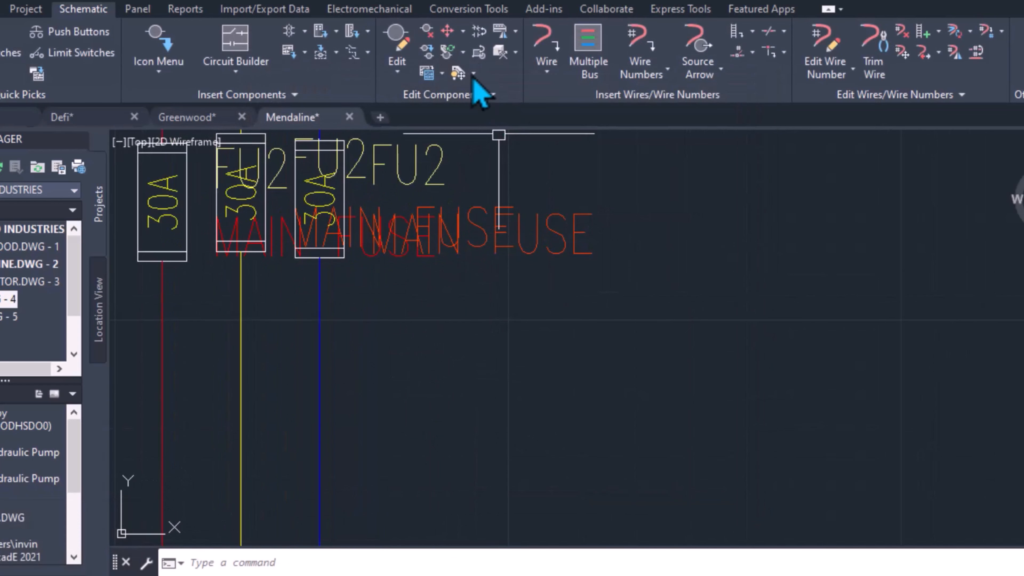
click(473, 73)
click(507, 171)
click(492, 239)
click(490, 234)
key(Return)
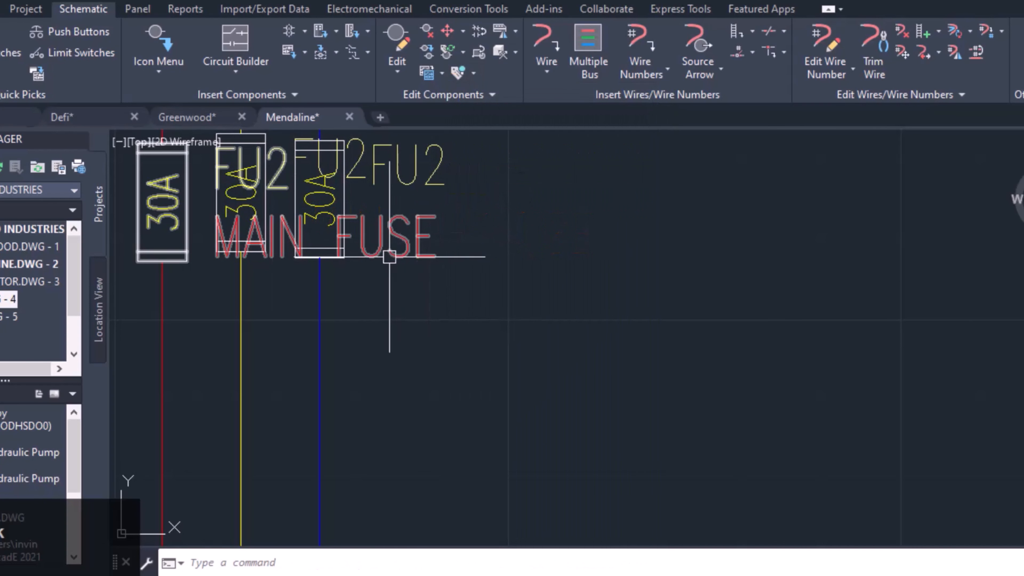
Align the 30A fuses on the yellow and blue wires with the fuse on the red wire
middle_drag(388, 254, 494, 343)
click(462, 31)
click(483, 94)
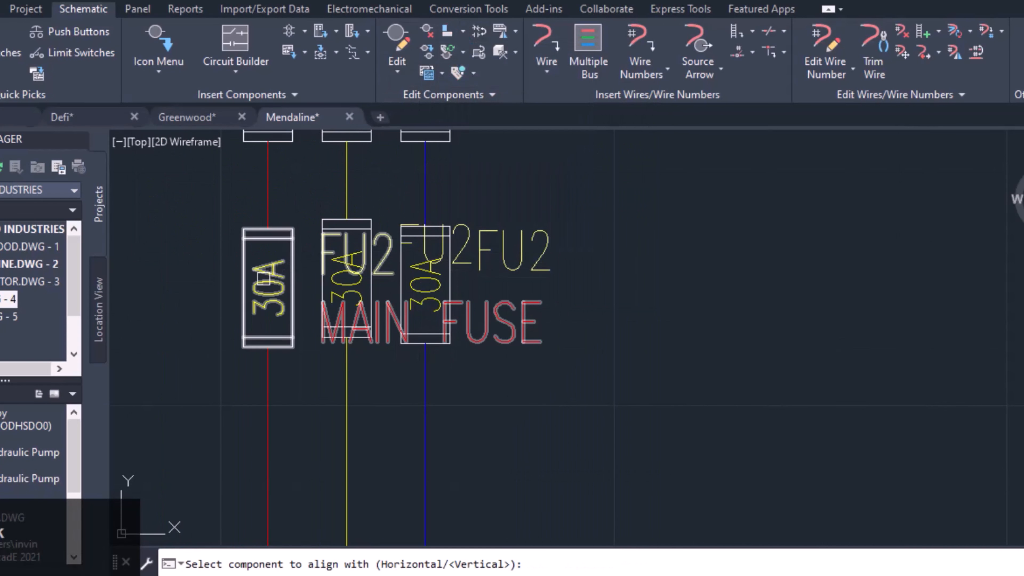